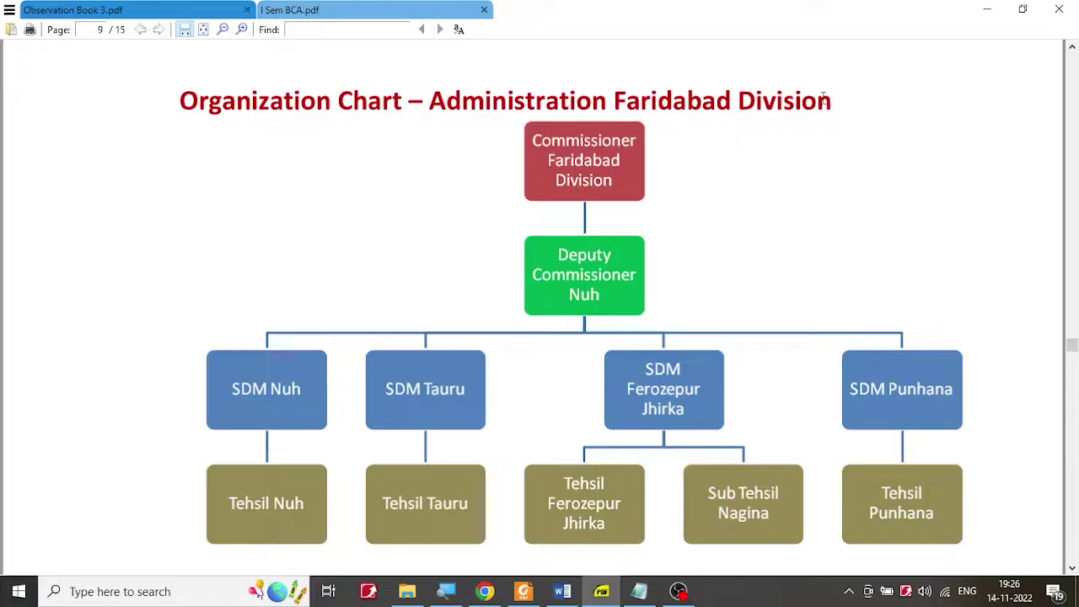
Switch to Word and create a new blank document
{"action": "left_click", "coordinate": [560, 593]}
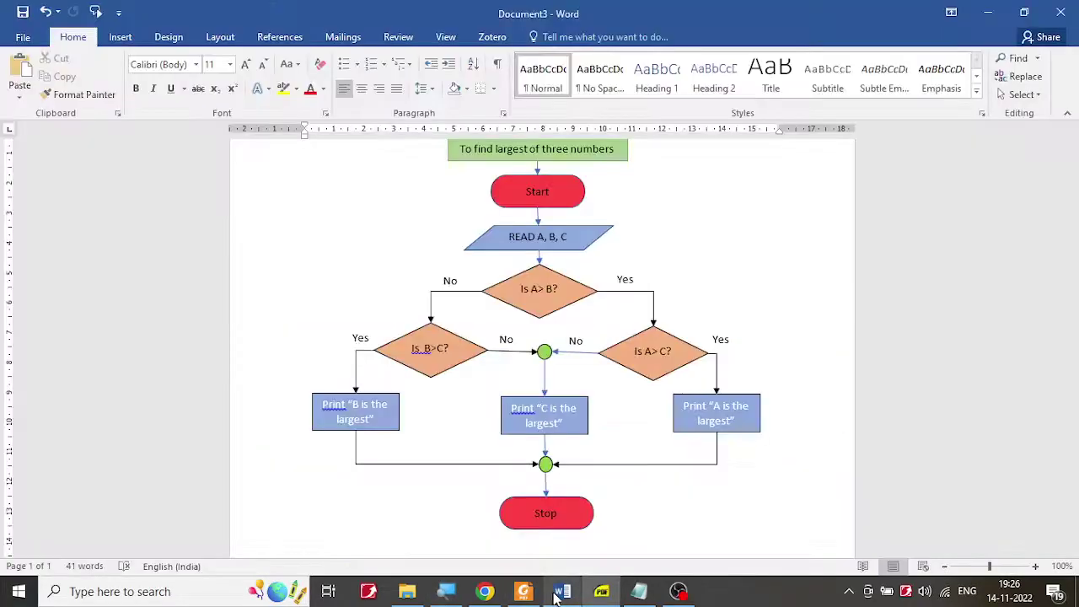
{"action": "left_click", "coordinate": [23, 38]}
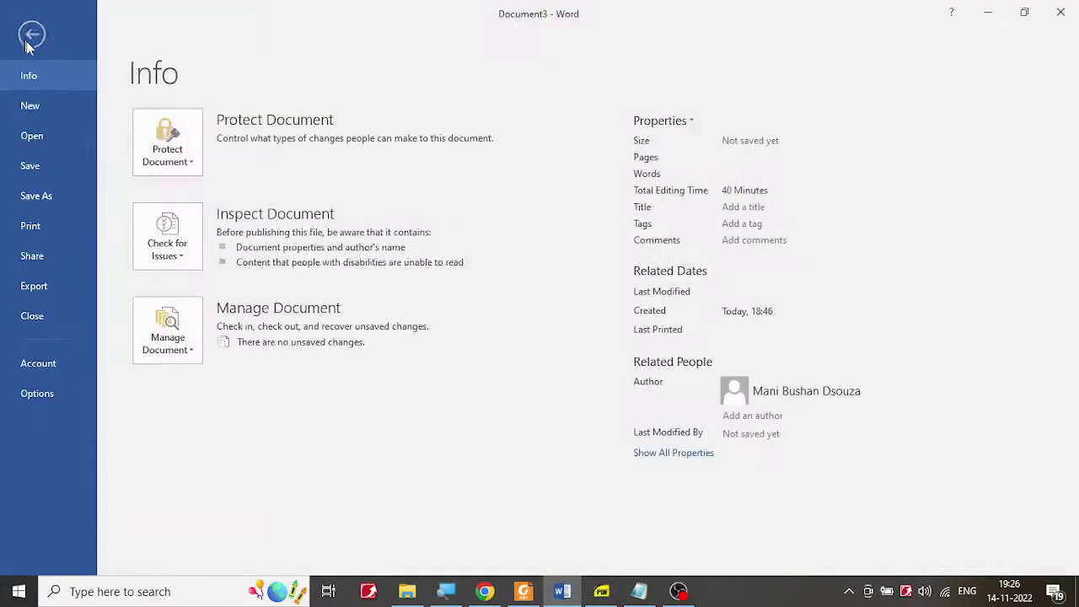
{"action": "left_click", "coordinate": [49, 107]}
{"action": "left_click", "coordinate": [235, 286]}
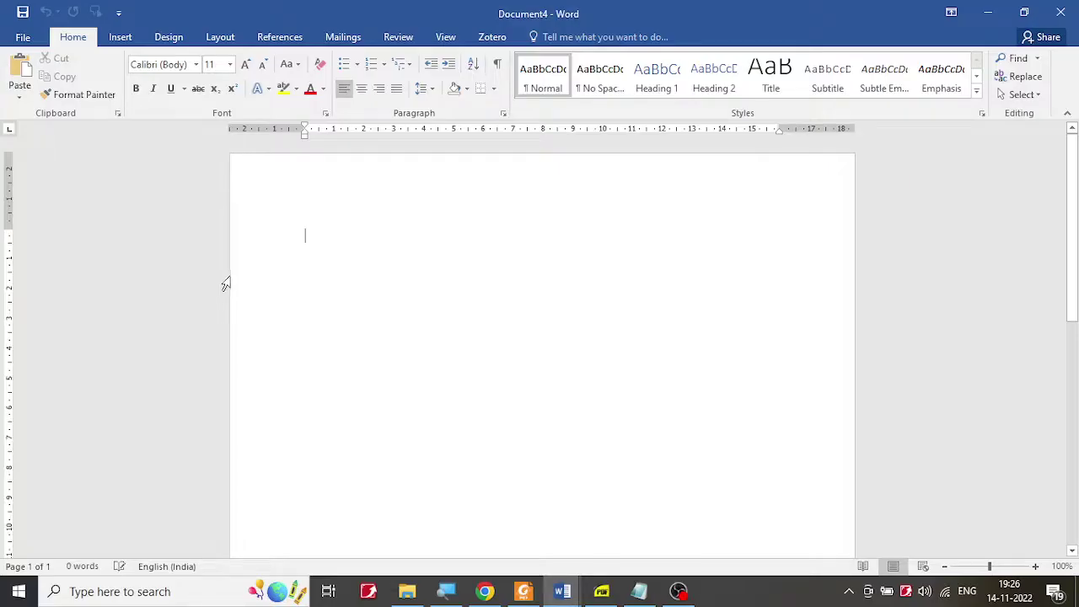
Switch to the Observation Book 3 PDF and review the SmartArt and Shapes exercise with its sample flowchart and organization chart
{"action": "left_click", "coordinate": [602, 591]}
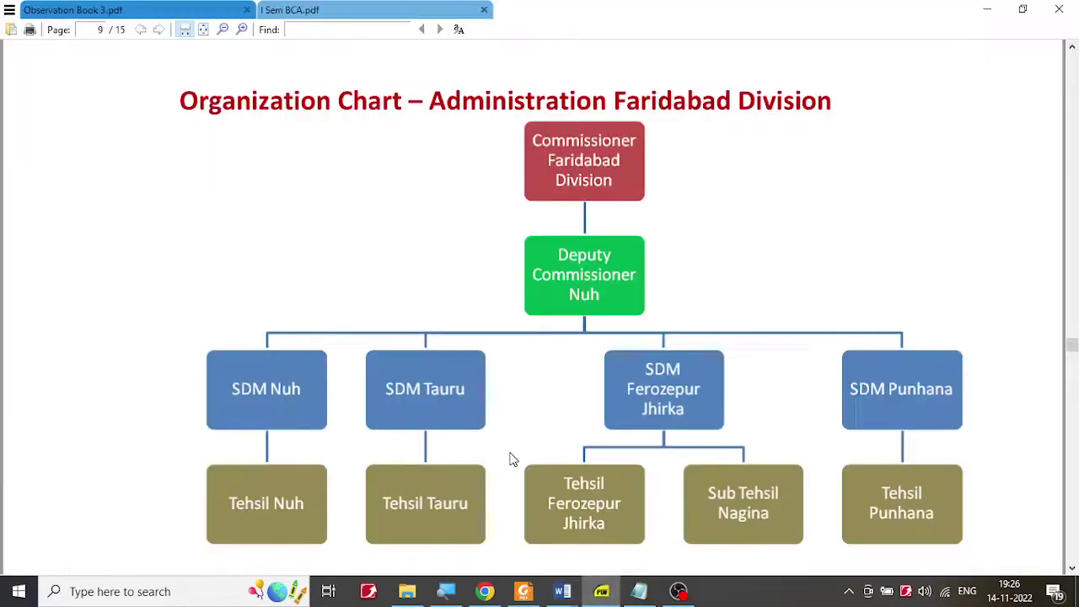
{"action": "scroll", "coordinate": [428, 190], "scroll_direction": "up", "scroll_amount": 8}
{"action": "scroll", "coordinate": [428, 191], "scroll_direction": "up", "scroll_amount": 10}
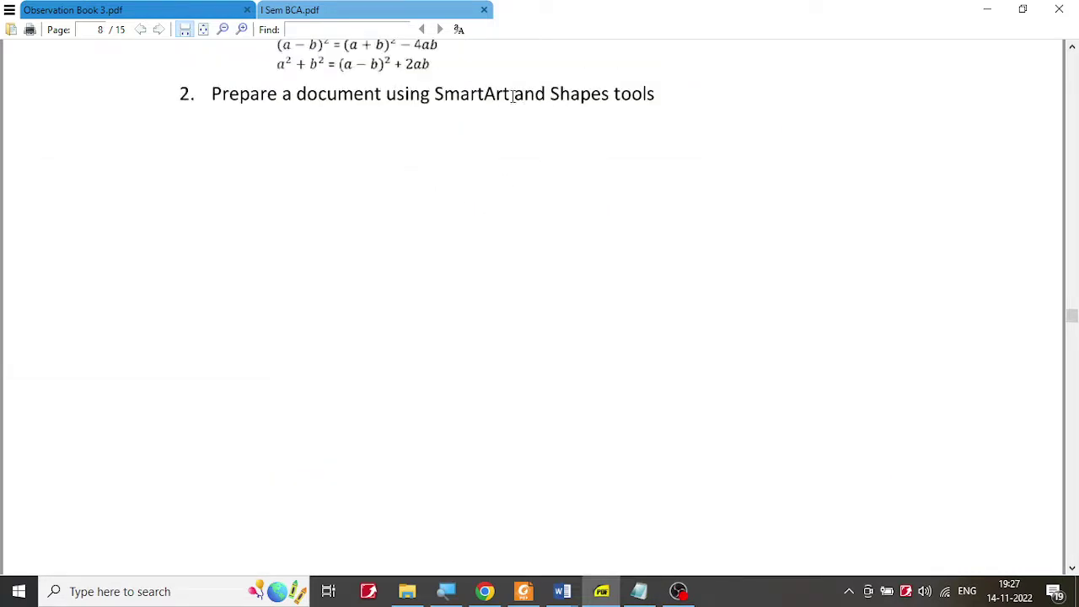
{"action": "left_click_drag", "start_coordinate": [510, 94], "coordinate": [432, 96]}
{"action": "scroll", "coordinate": [490, 247], "scroll_direction": "down", "scroll_amount": 15}
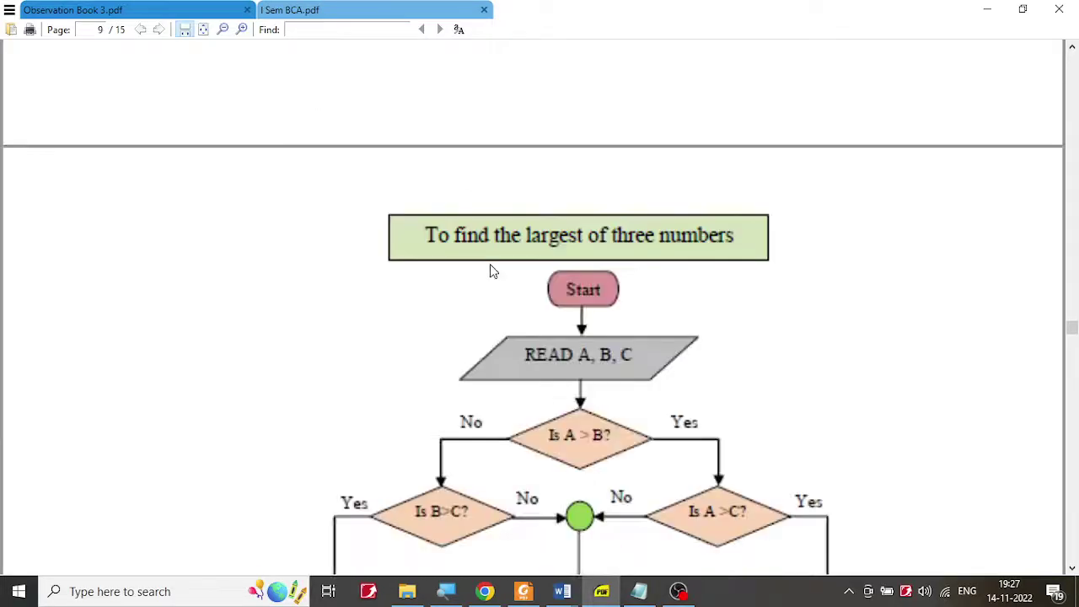
{"action": "scroll", "coordinate": [495, 267], "scroll_direction": "down", "scroll_amount": 1}
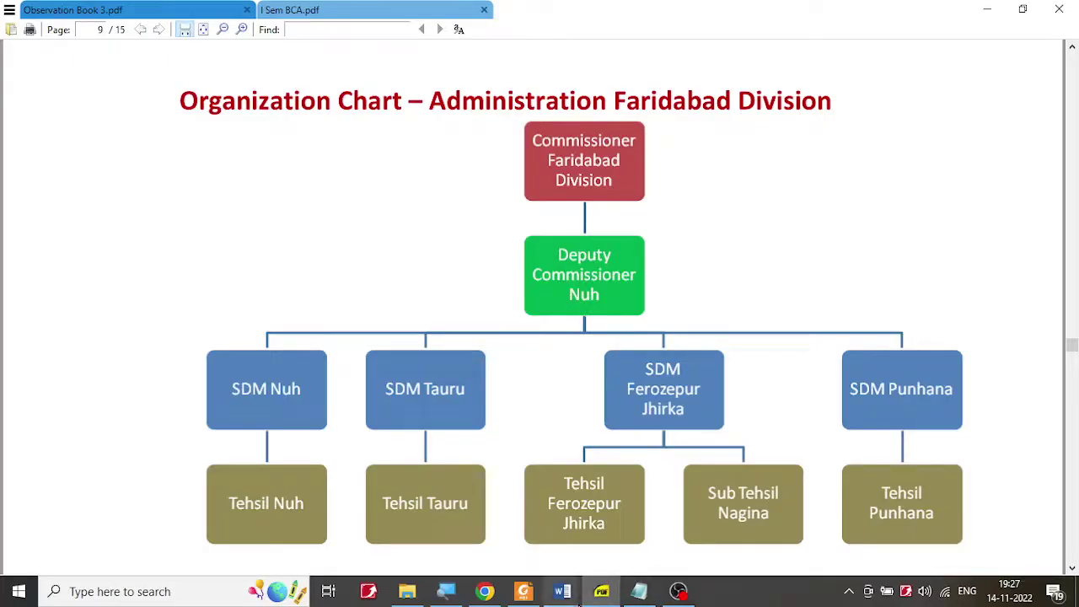
Switch to Word and close the flowchart document, Document3, without saving its changes
{"action": "left_click", "coordinate": [571, 599]}
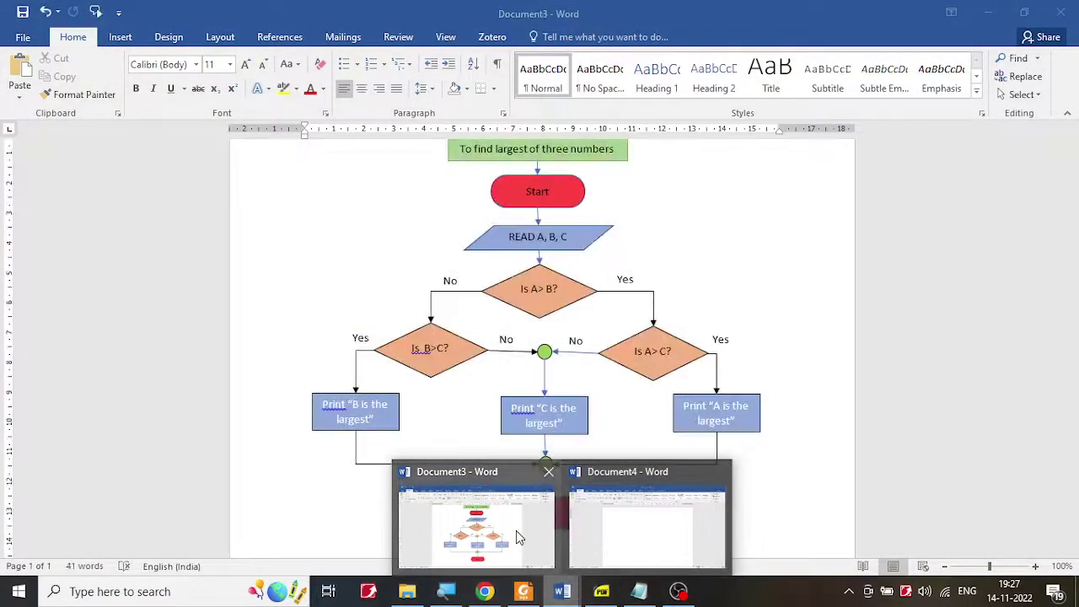
{"action": "left_click", "coordinate": [516, 530]}
{"action": "left_click", "coordinate": [1061, 12]}
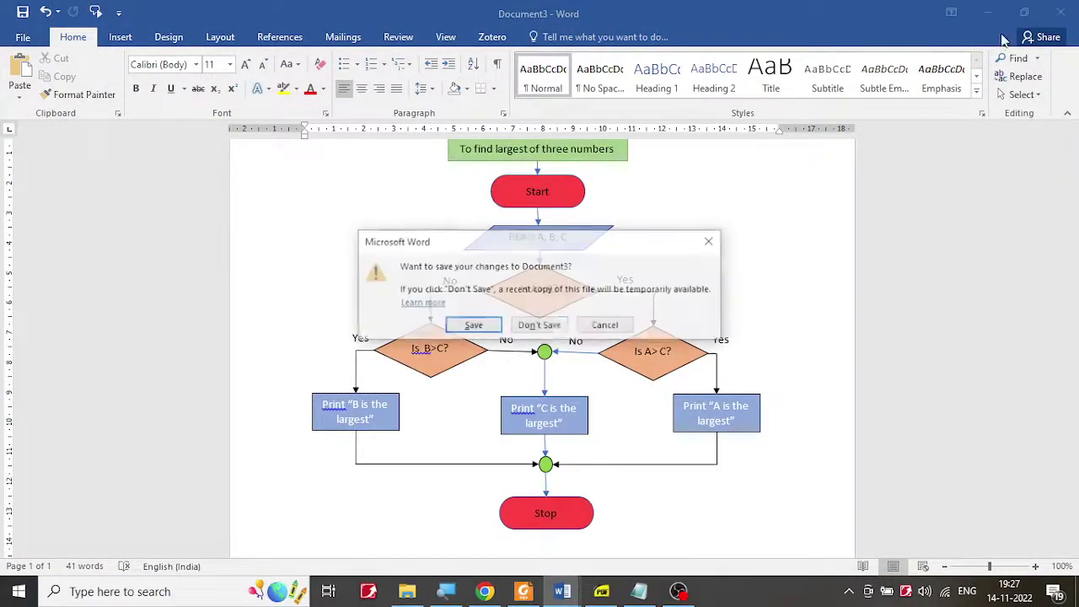
{"action": "left_click", "coordinate": [544, 327]}
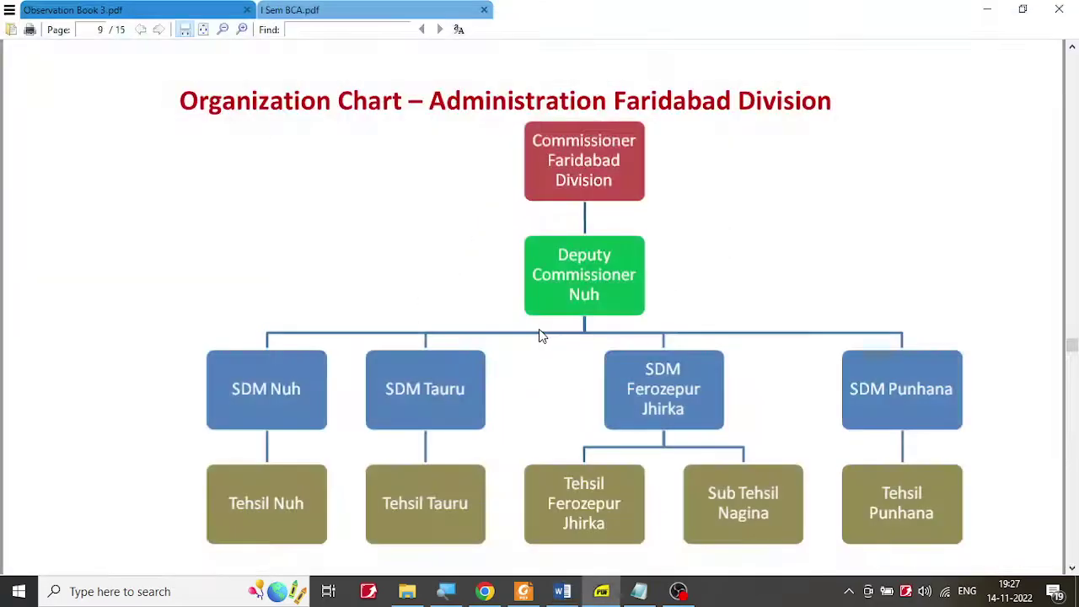
{"action": "left_click", "coordinate": [566, 591]}
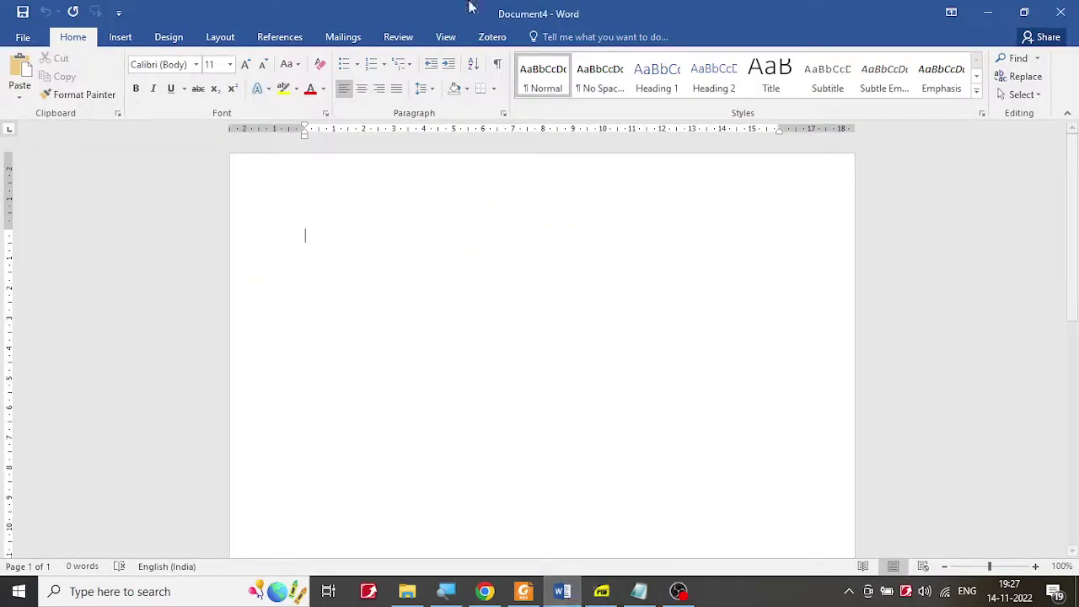
{"action": "left_click", "coordinate": [121, 38]}
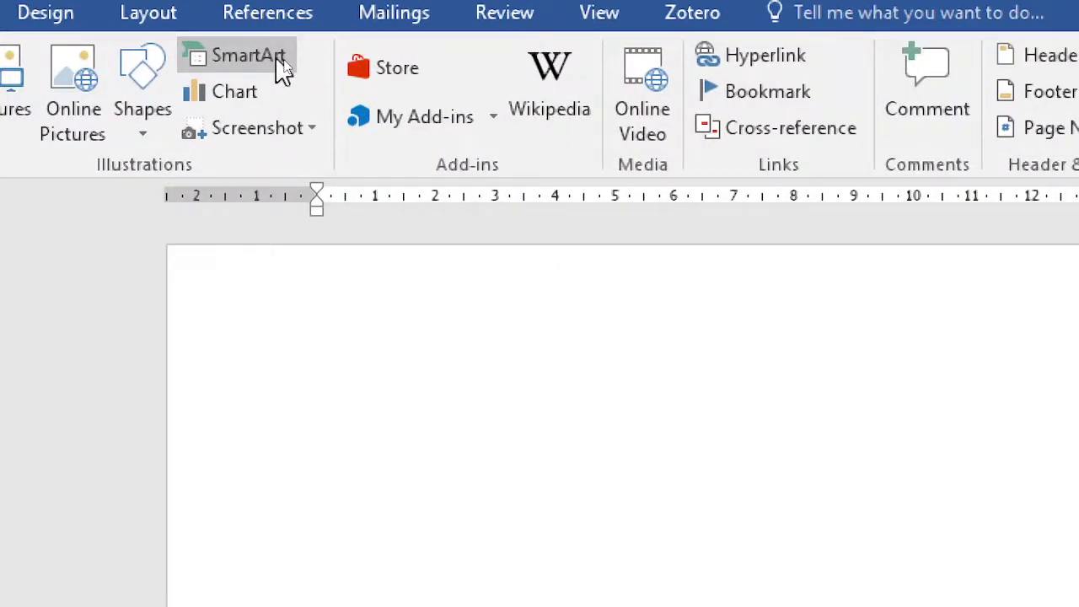
{"action": "left_click", "coordinate": [281, 61]}
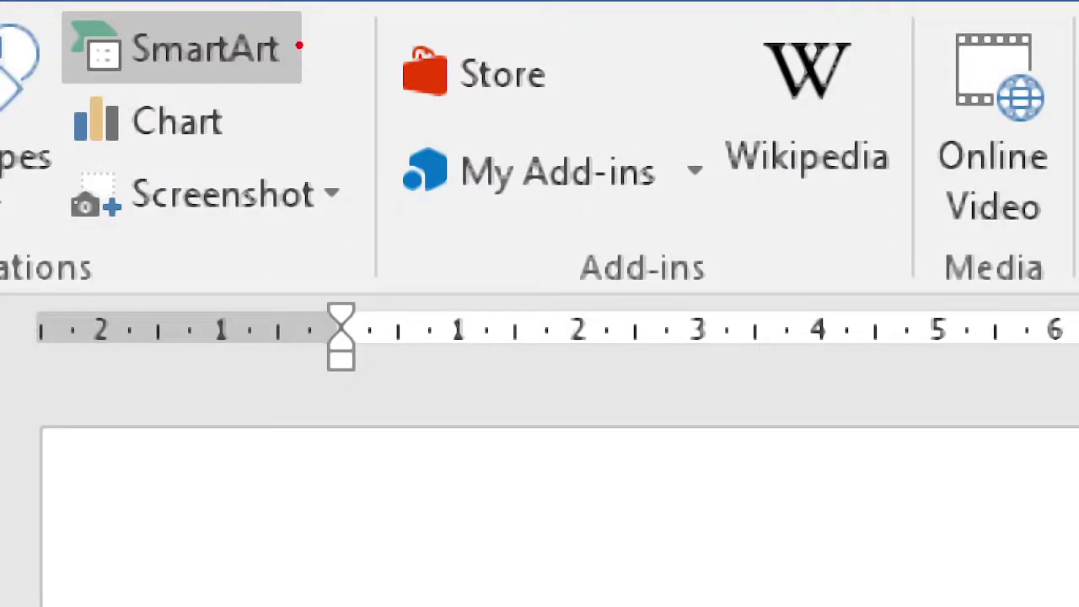
{"action": "mouse_move", "coordinate": [299, 47]}
{"action": "left_mouse_down"}
{"action": "mouse_move", "coordinate": [168, 12]}
{"action": "mouse_move", "coordinate": [46, 72]}
{"action": "mouse_move", "coordinate": [355, 53]}
{"action": "mouse_move", "coordinate": [350, 63]}
{"action": "left_mouse_up"}
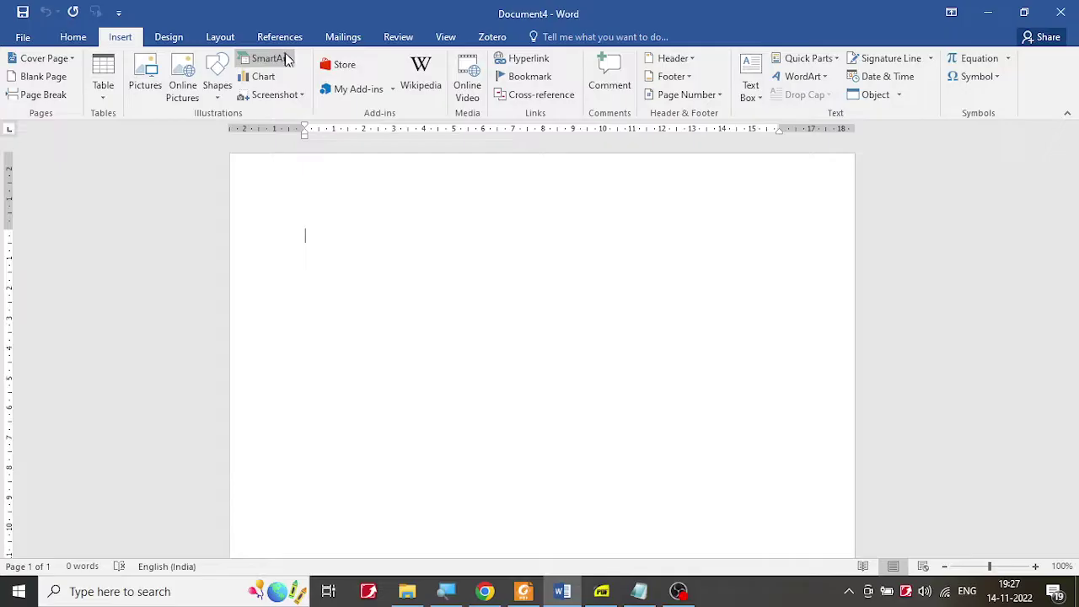
{"action": "left_click", "coordinate": [286, 59]}
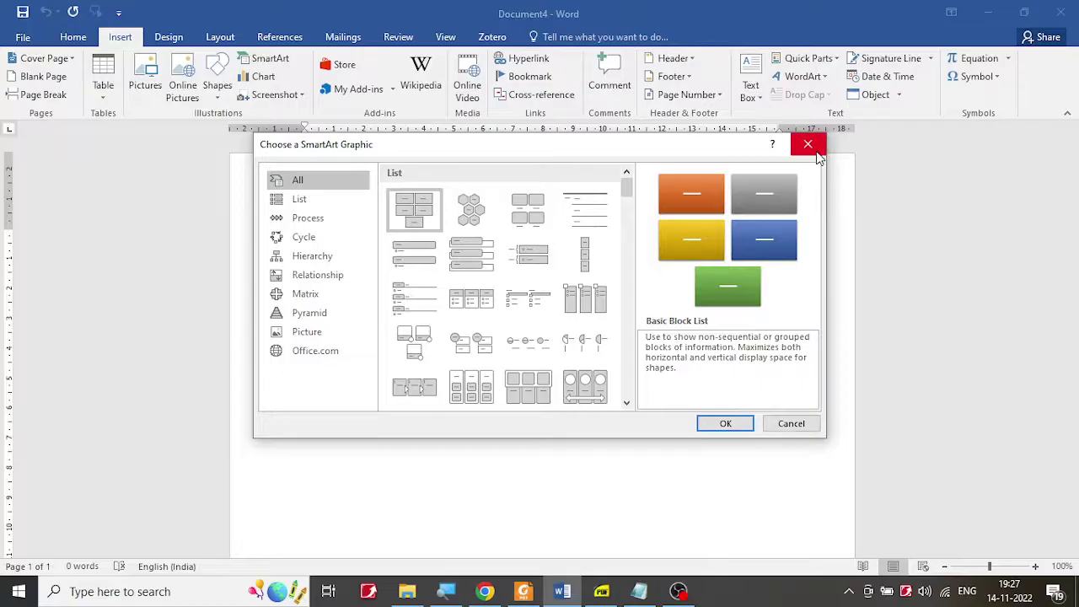
{"action": "left_click", "coordinate": [813, 152]}
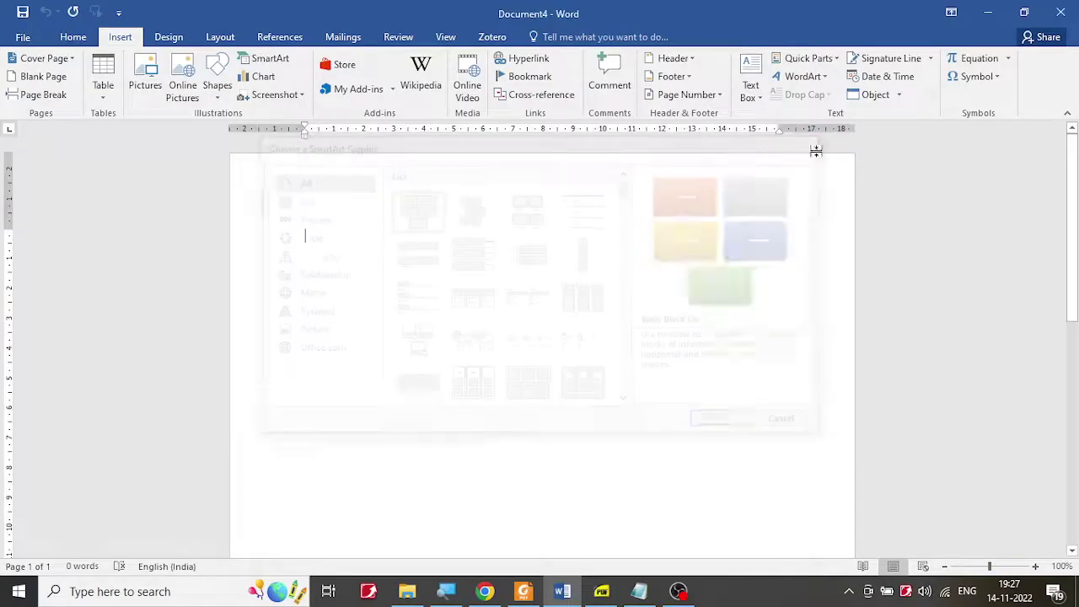
Copy the heading "Organization Chart – Administration Faridabad Division" from the PDF and paste it into the blank Word document
{"action": "left_click", "coordinate": [601, 593]}
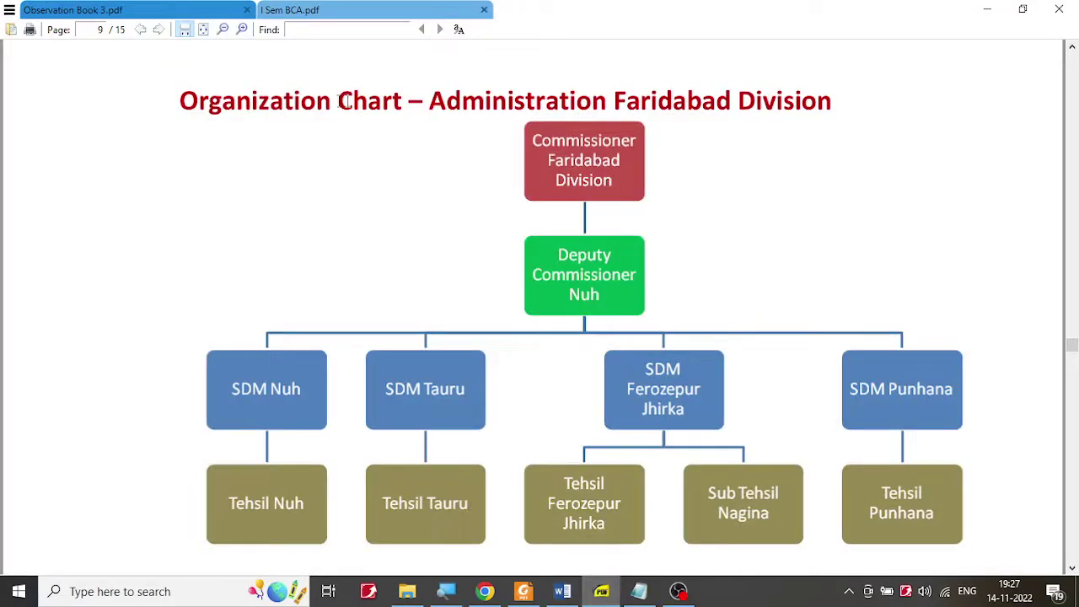
{"action": "left_click_drag", "start_coordinate": [180, 101], "coordinate": [850, 113]}
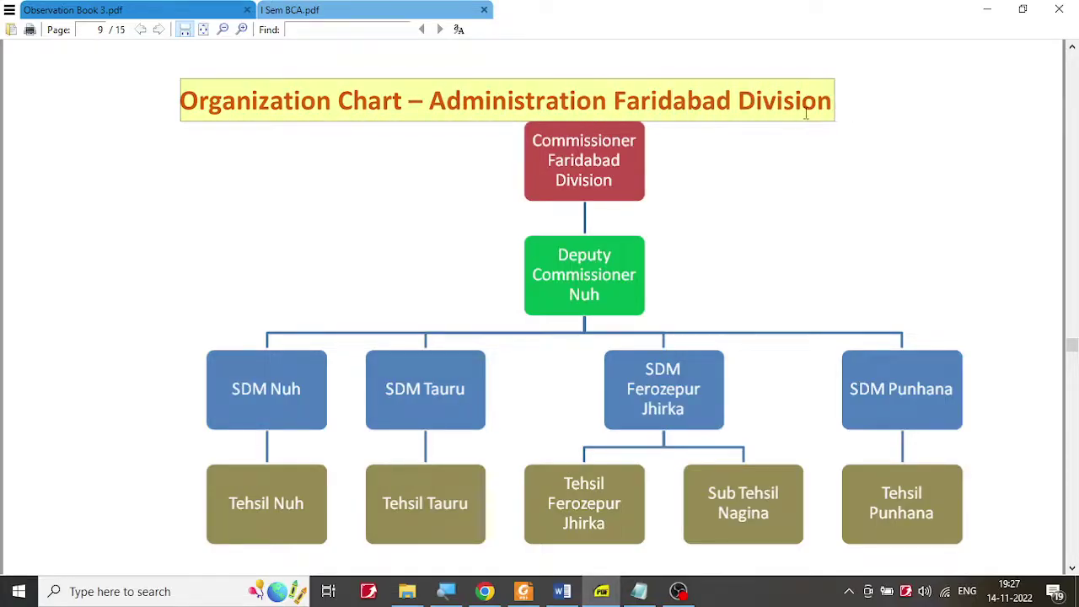
{"action": "right_click", "coordinate": [803, 103]}
{"action": "left_click", "coordinate": [822, 111]}
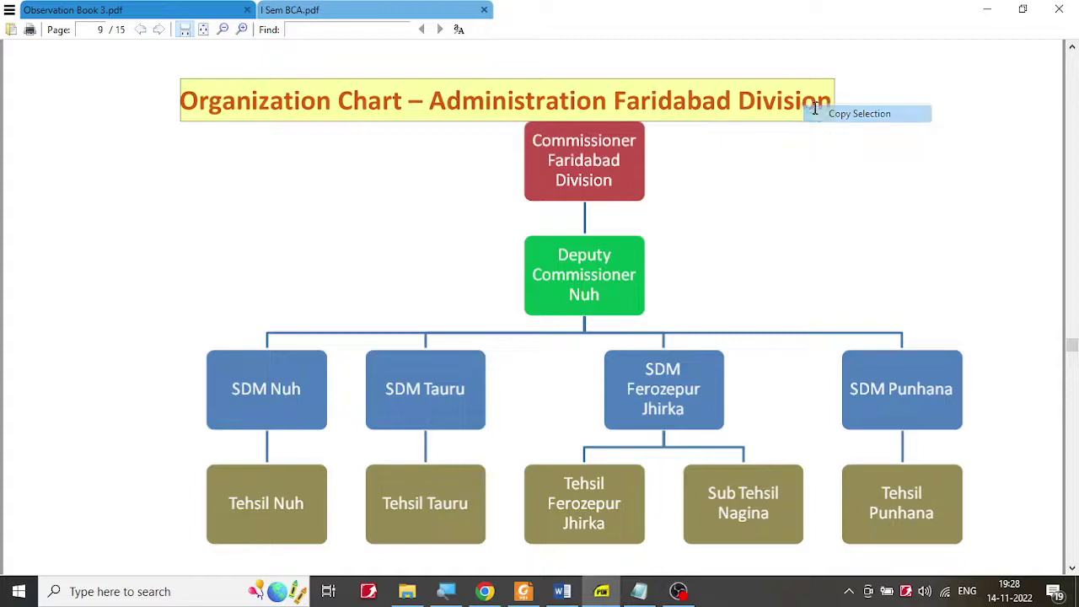
{"action": "left_click", "coordinate": [563, 591]}
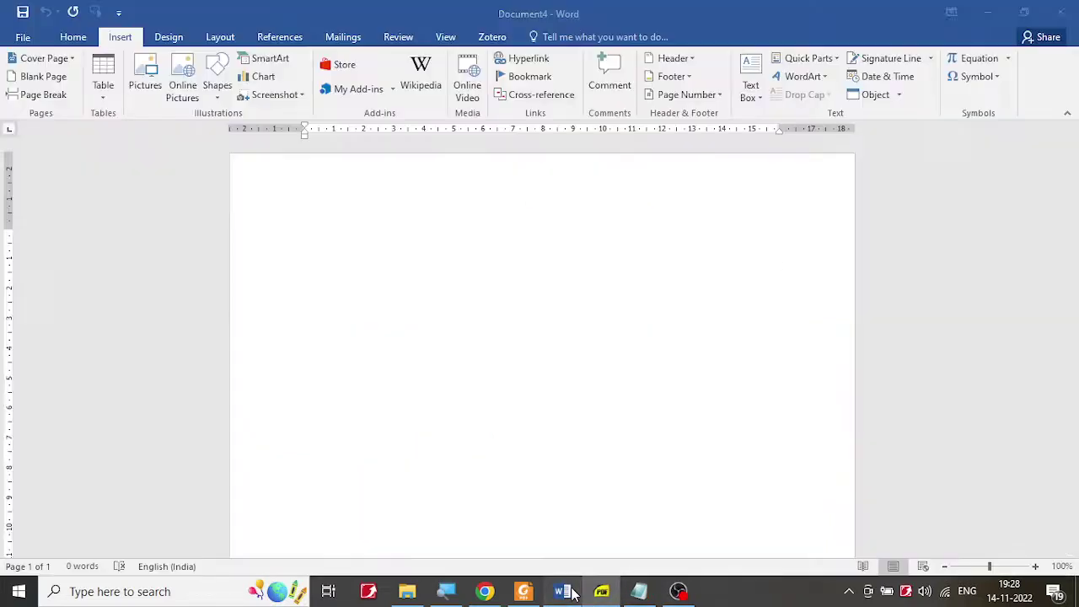
{"action": "left_click", "coordinate": [401, 243]}
{"action": "key", "text": "ctrl+v"}
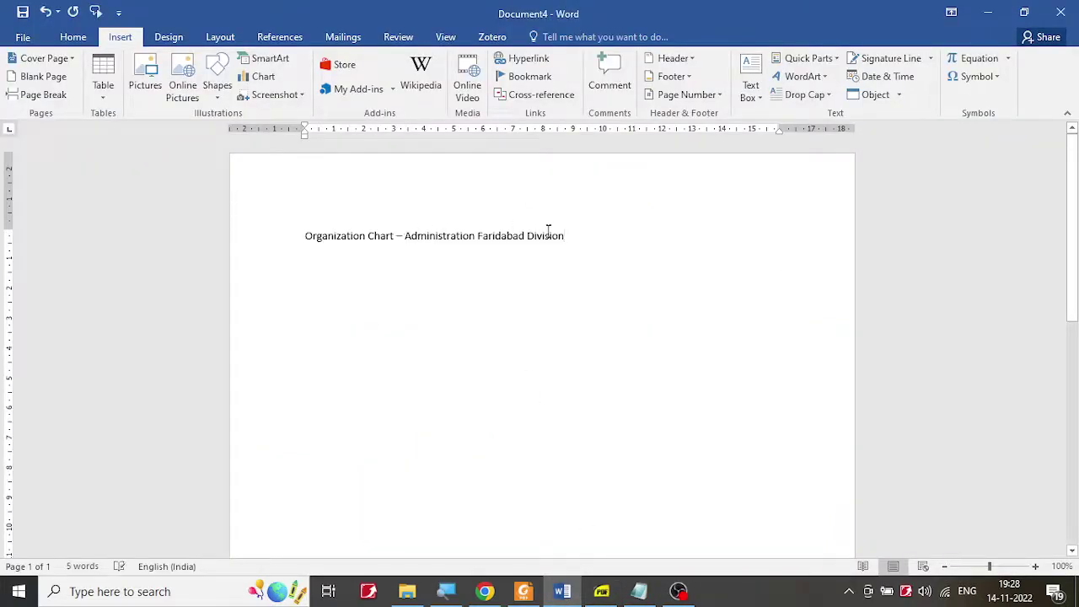
Increase the font size of the whole organization chart heading to 18
{"action": "left_click_drag", "start_coordinate": [586, 242], "coordinate": [328, 239]}
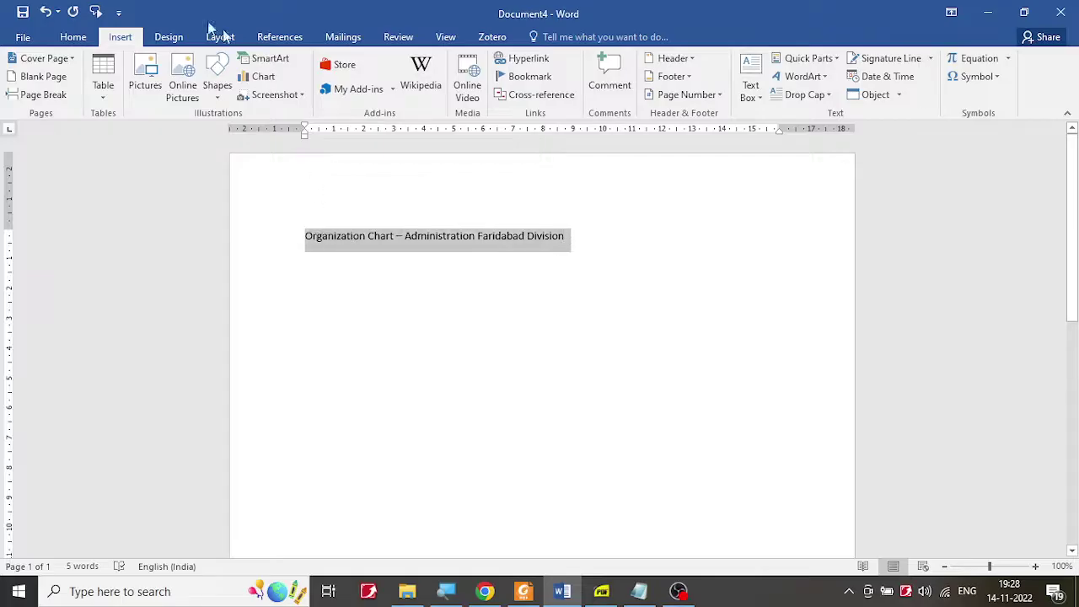
{"action": "left_click", "coordinate": [73, 38]}
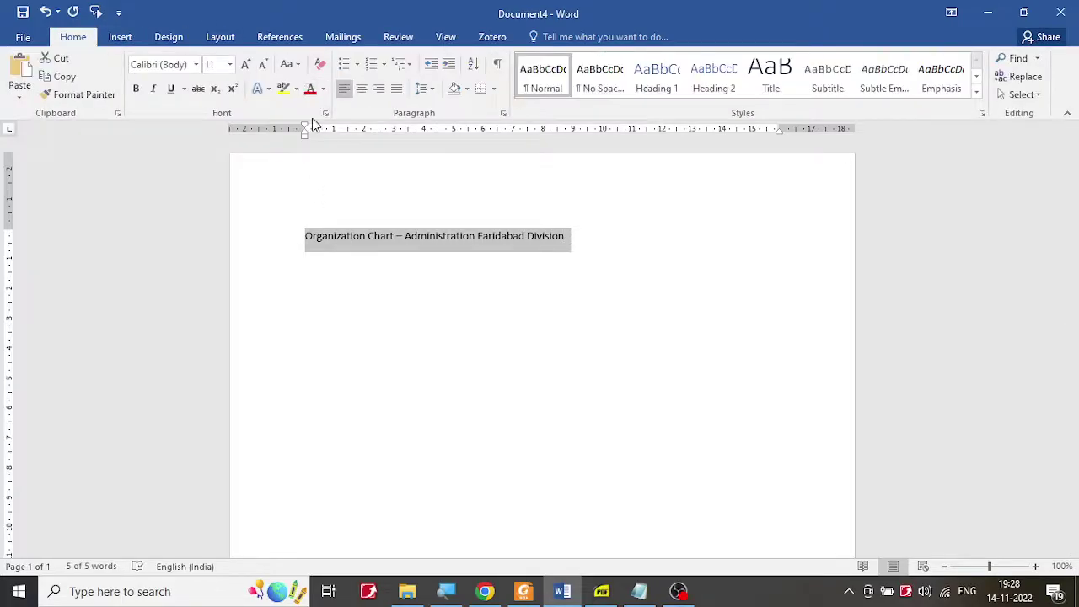
{"action": "left_click", "coordinate": [269, 89]}
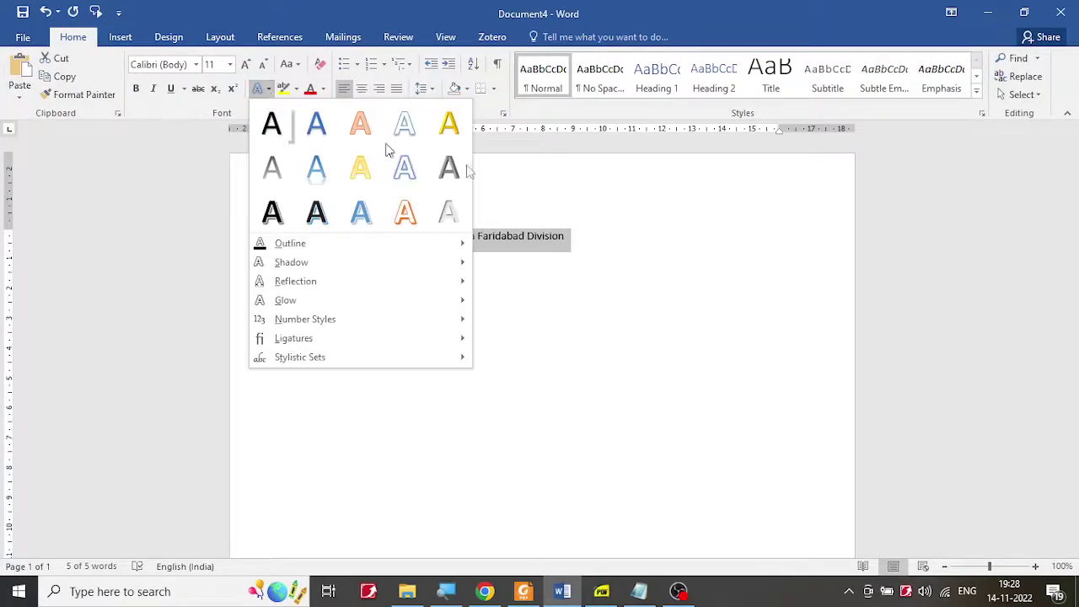
{"action": "left_click", "coordinate": [711, 235]}
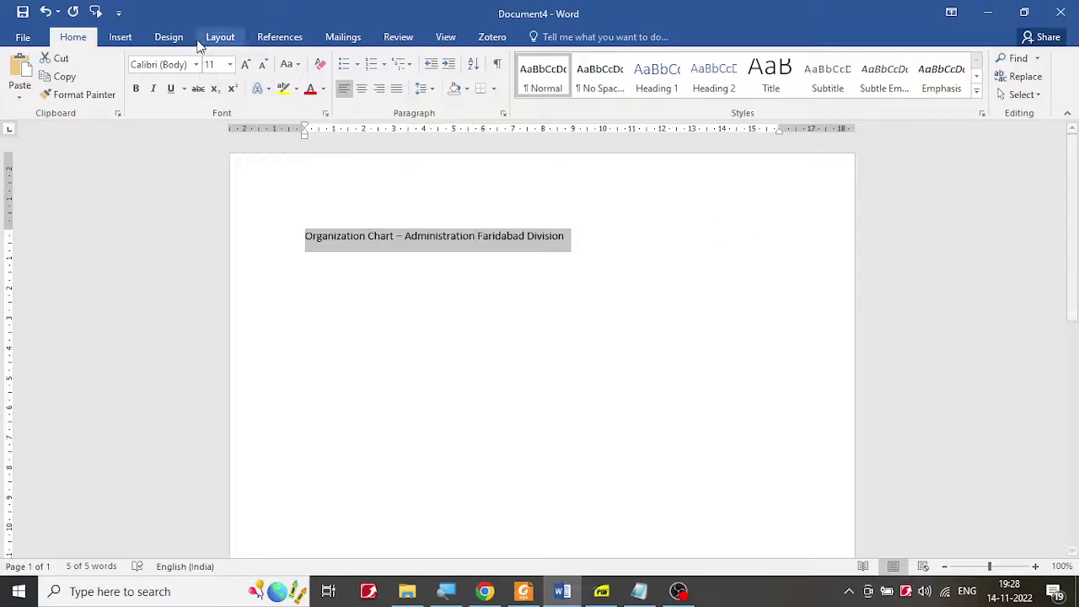
{"action": "left_click", "coordinate": [245, 65]}
{"action": "left_click", "coordinate": [245, 65]}
{"action": "left_click", "coordinate": [245, 65]}
{"action": "left_click", "coordinate": [245, 65]}
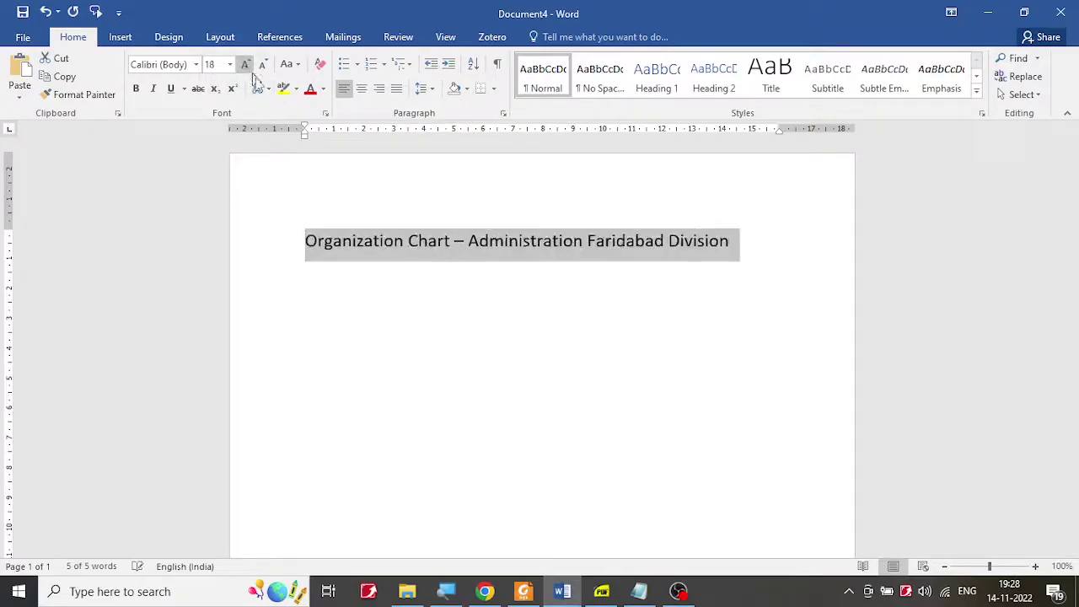
Format the heading in bold red text and centre it on the page
{"action": "left_click", "coordinate": [135, 89]}
{"action": "left_click", "coordinate": [311, 88]}
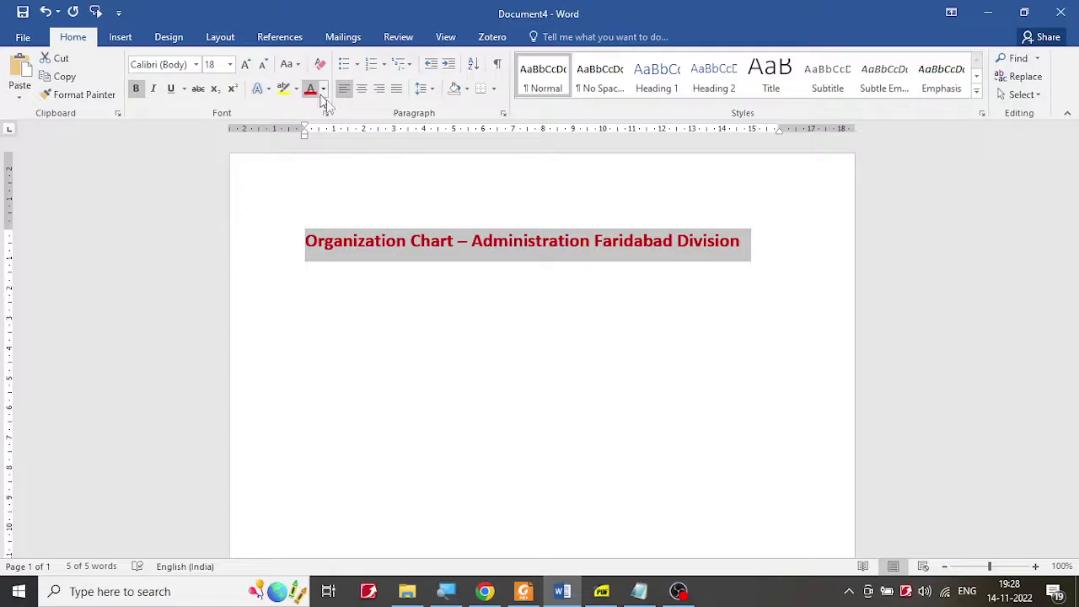
{"action": "left_click", "coordinate": [362, 90]}
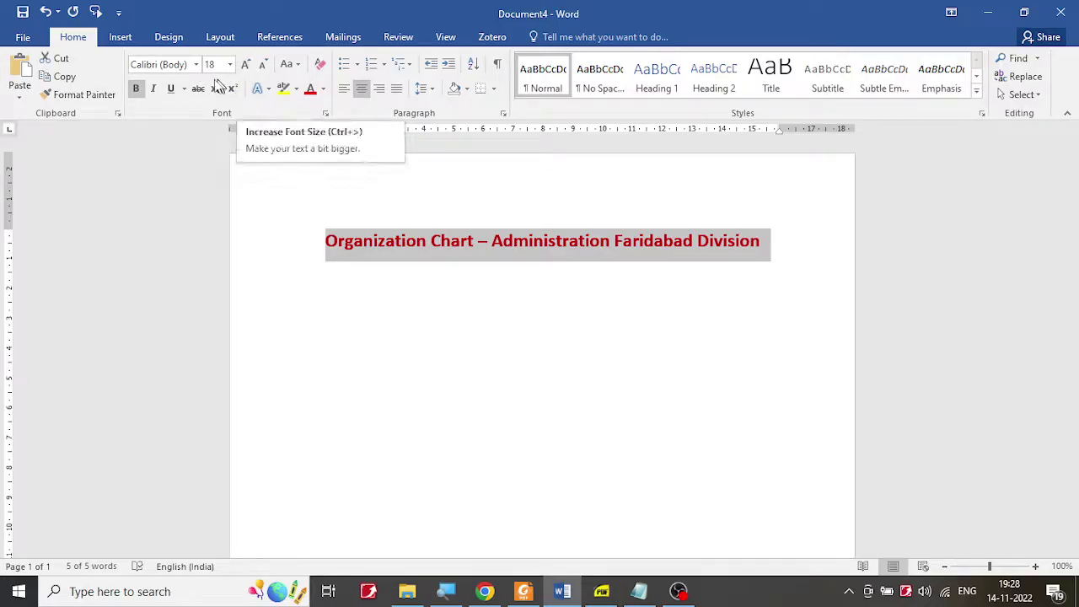
Insert an Organization Chart SmartArt graphic from the Hierarchy category on a new line below the heading
{"action": "left_click", "coordinate": [738, 297]}
{"action": "key", "text": "Return"}
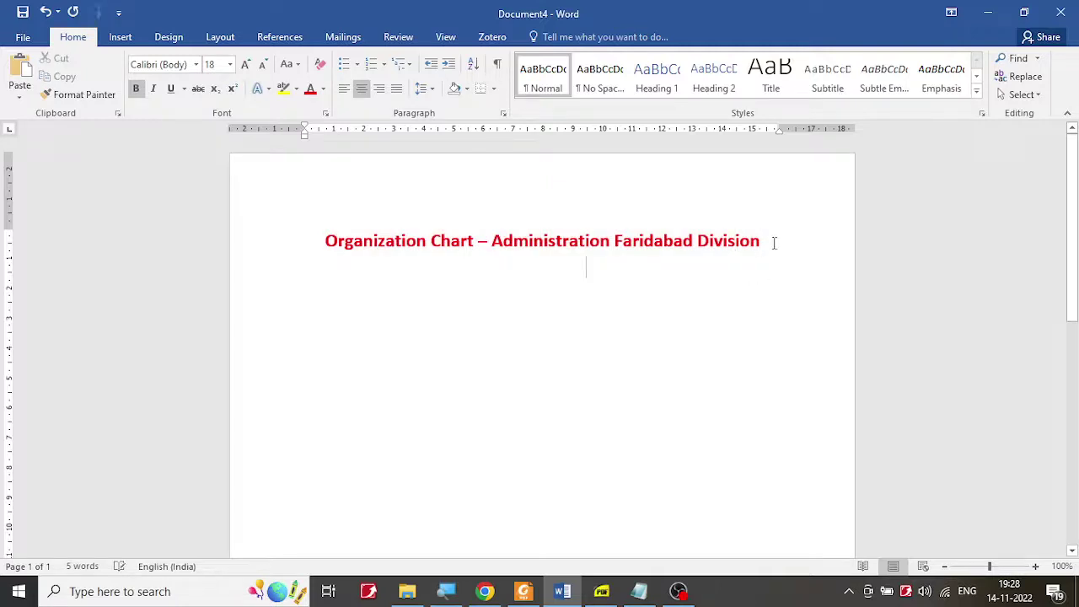
{"action": "left_click", "coordinate": [120, 40]}
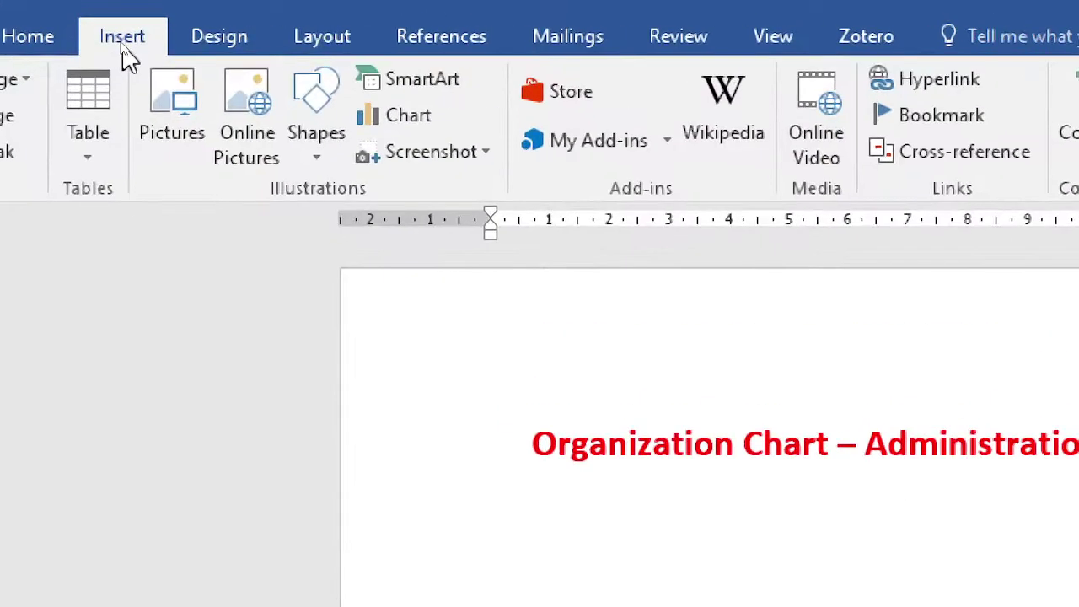
{"action": "left_click", "coordinate": [450, 100]}
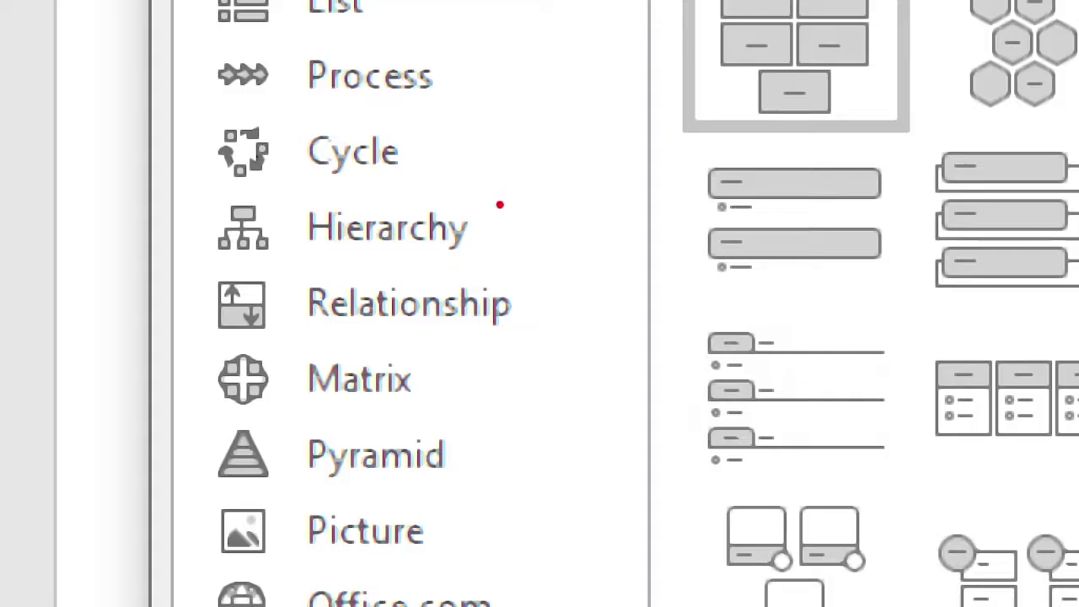
{"action": "mouse_move", "coordinate": [395, 232]}
{"action": "left_mouse_down"}
{"action": "mouse_move", "coordinate": [241, 222]}
{"action": "mouse_move", "coordinate": [360, 264]}
{"action": "left_mouse_up"}
{"action": "left_click_drag", "start_coordinate": [434, 264], "coordinate": [479, 188]}
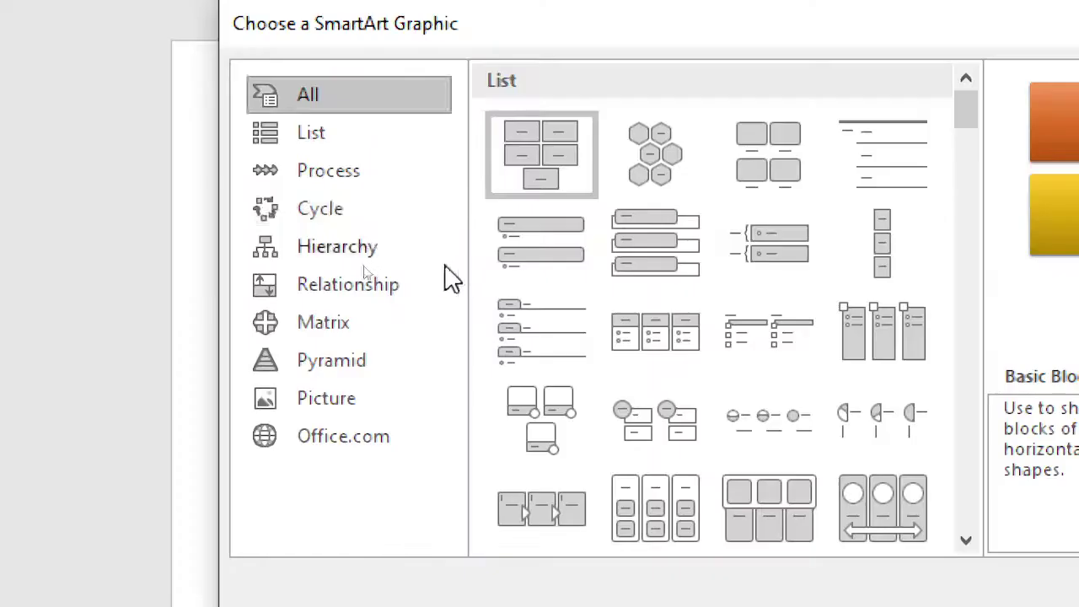
{"action": "left_click", "coordinate": [417, 232]}
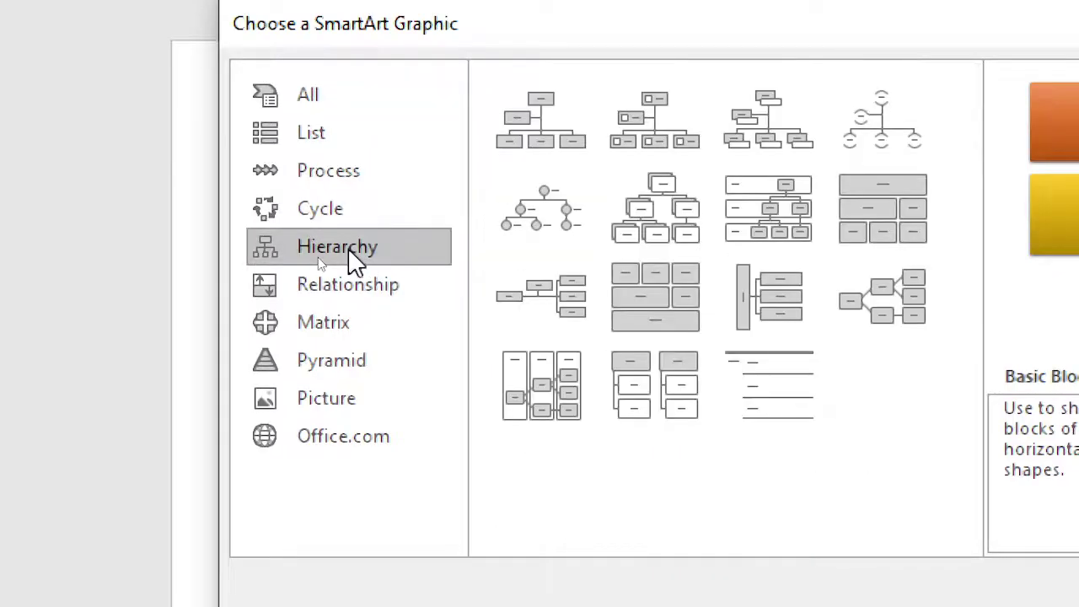
{"action": "left_click", "coordinate": [548, 156]}
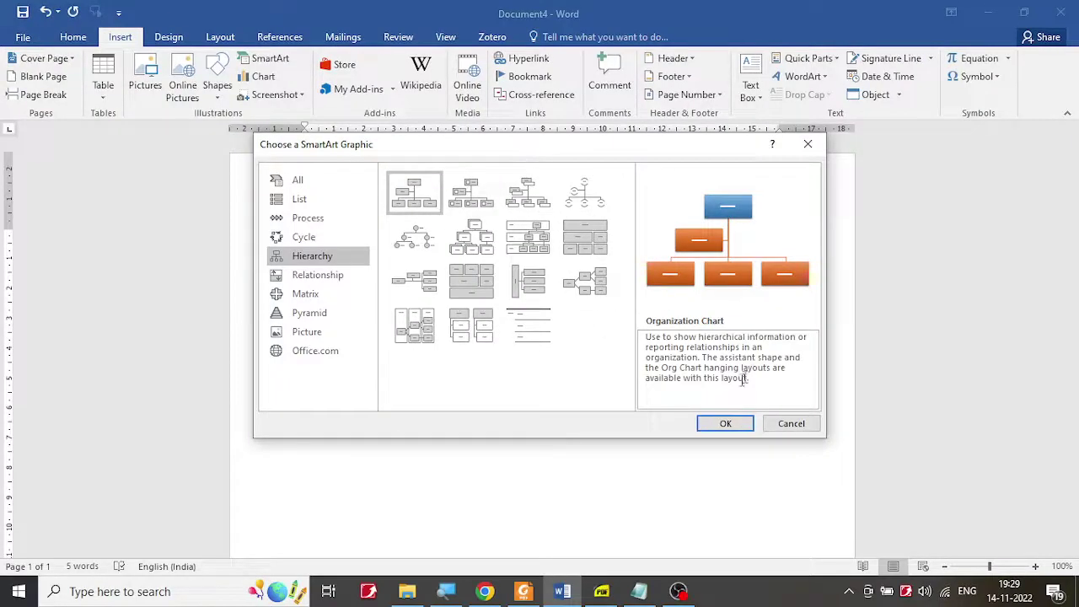
{"action": "left_click", "coordinate": [725, 423]}
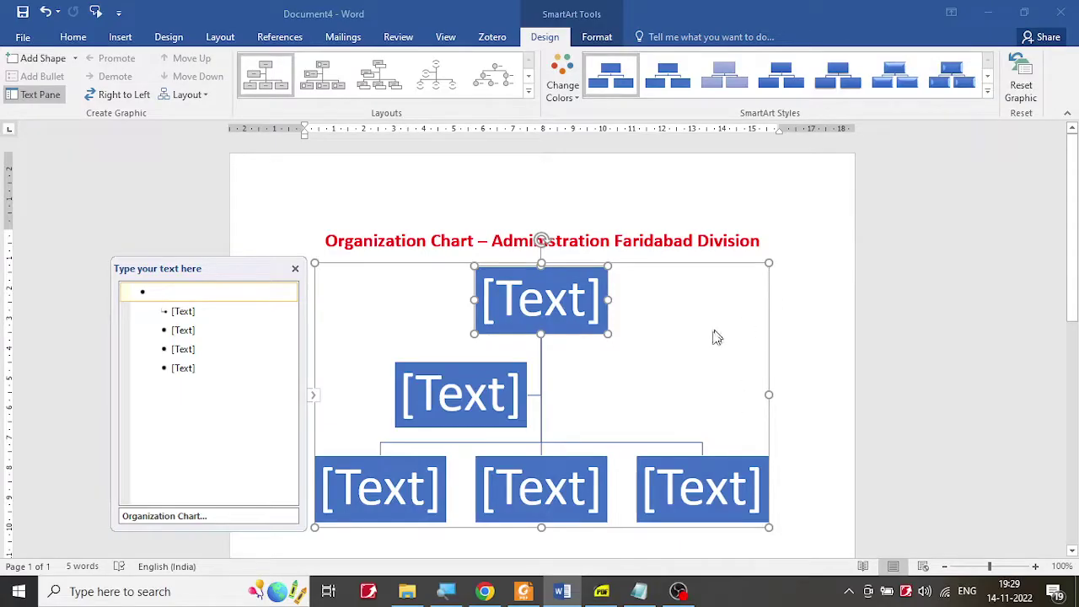
{"action": "scroll", "coordinate": [706, 339], "scroll_direction": "down", "scroll_amount": 1}
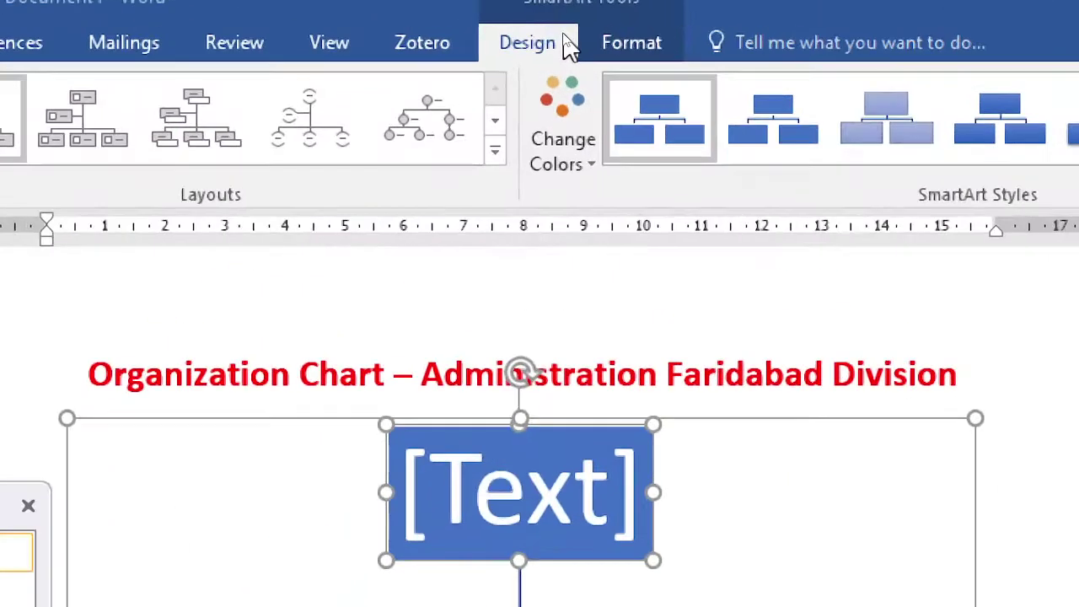
{"action": "left_click", "coordinate": [645, 38]}
{"action": "left_click", "coordinate": [522, 46]}
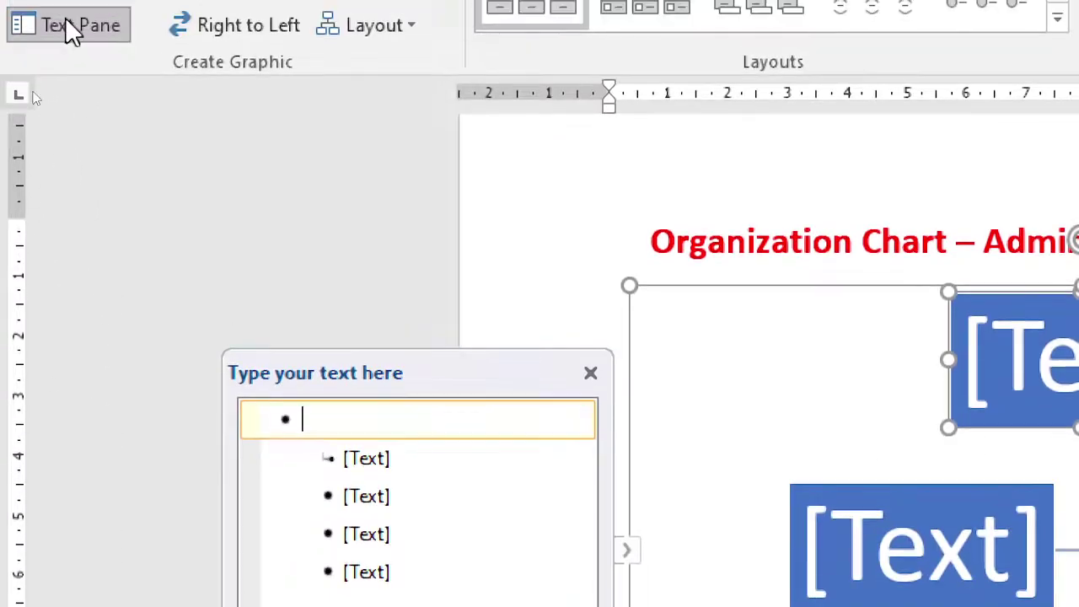
{"action": "left_click", "coordinate": [72, 24]}
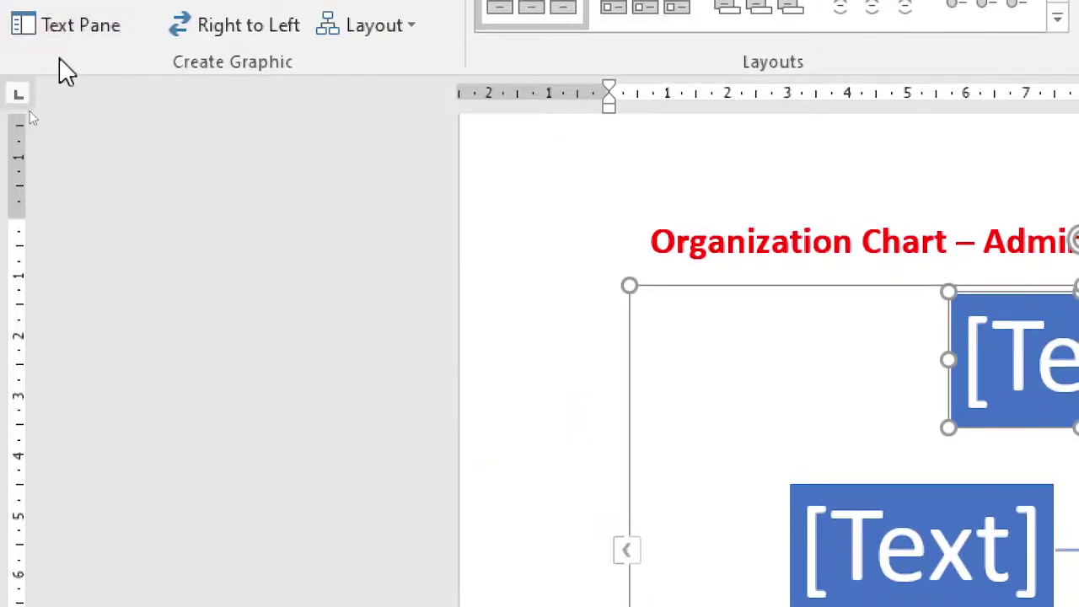
{"action": "left_click", "coordinate": [74, 29]}
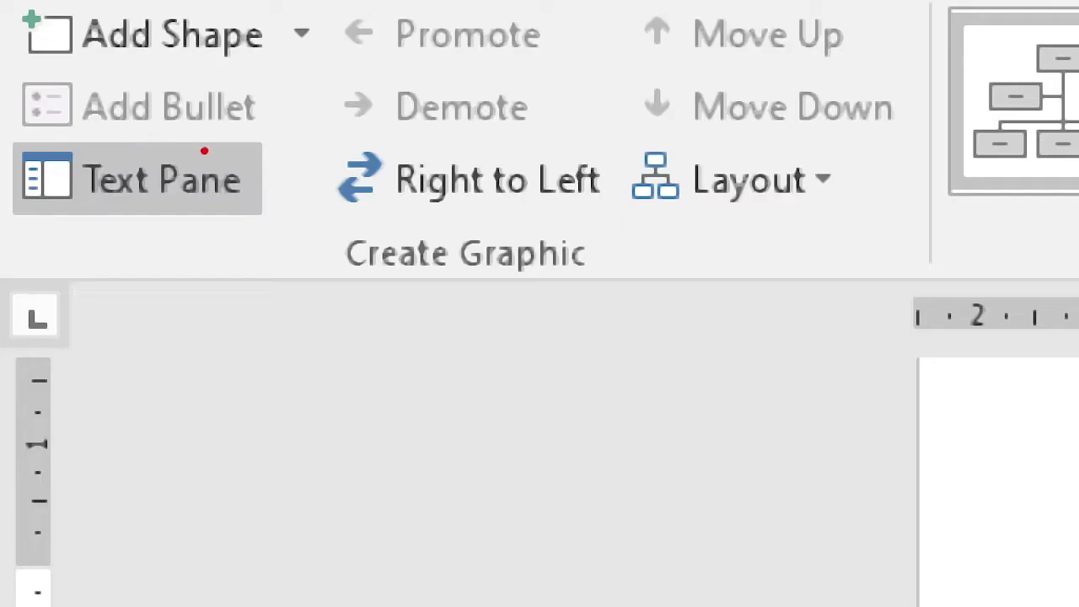
{"action": "mouse_move", "coordinate": [204, 151]}
{"action": "left_mouse_down"}
{"action": "mouse_move", "coordinate": [48, 145]}
{"action": "mouse_move", "coordinate": [33, 213]}
{"action": "mouse_move", "coordinate": [305, 164]}
{"action": "mouse_move", "coordinate": [202, 154]}
{"action": "left_mouse_up"}
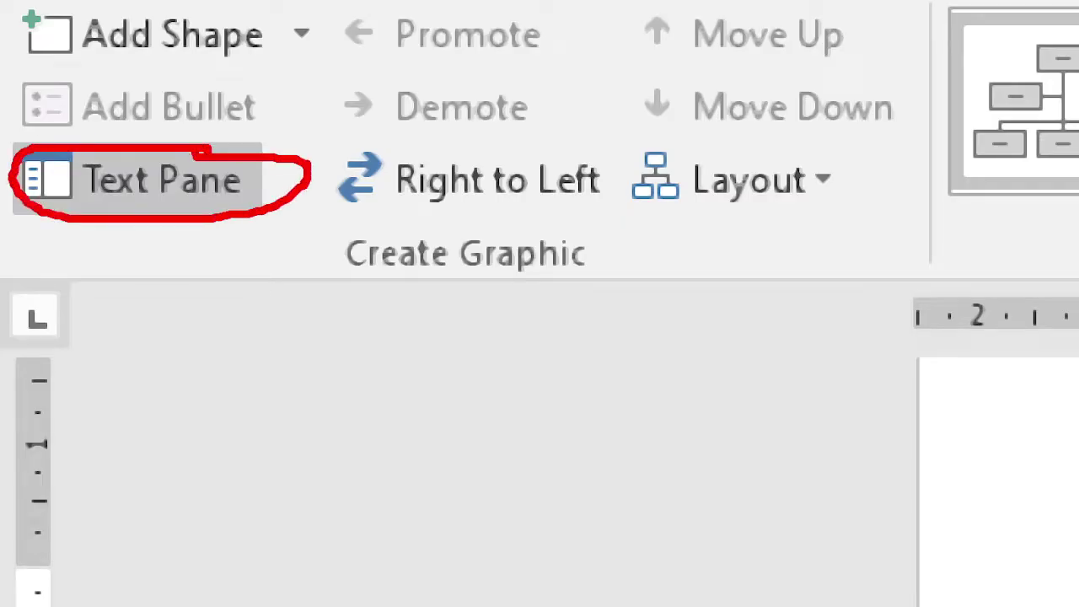
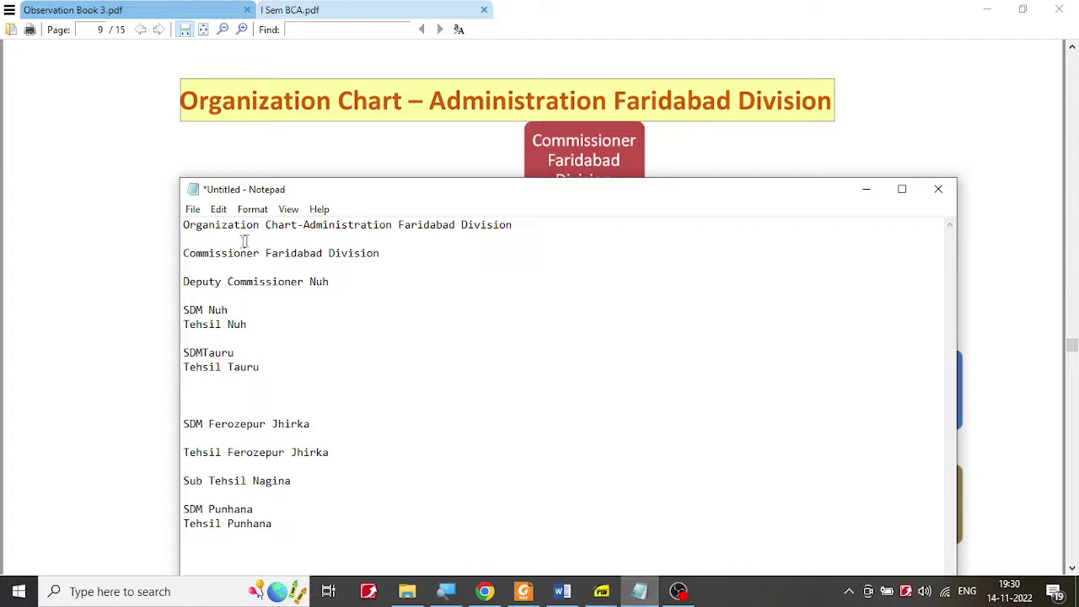
Copy "Commissioner Faridabad Division" from the Notepad notes and paste it into the chart's top-level entry in Word
{"action": "left_click_drag", "start_coordinate": [434, 251], "coordinate": [183, 253]}
{"action": "key", "text": "ctrl+c"}
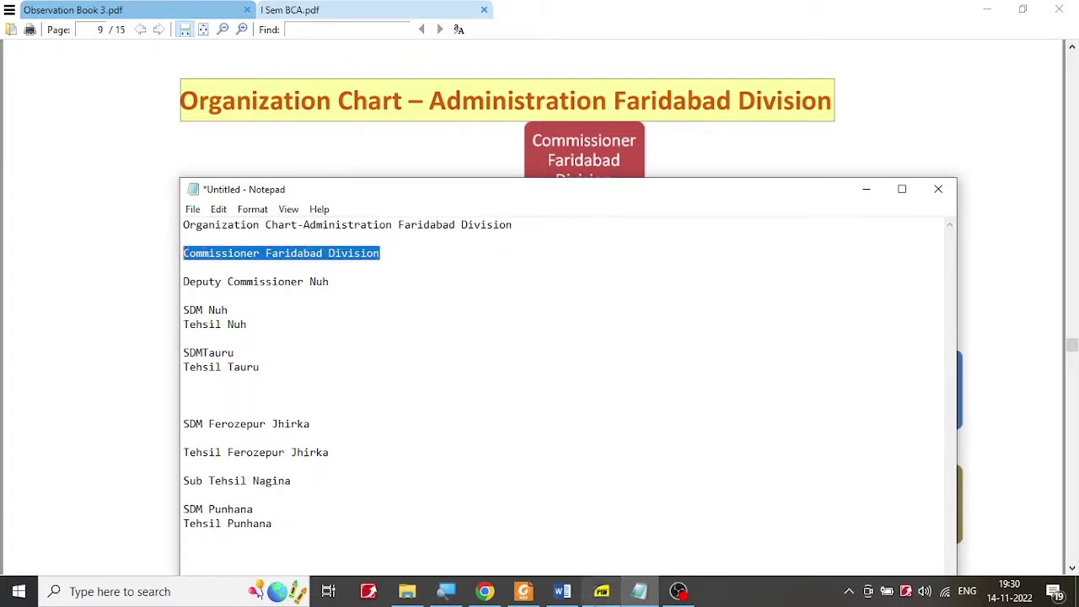
{"action": "left_click", "coordinate": [562, 591]}
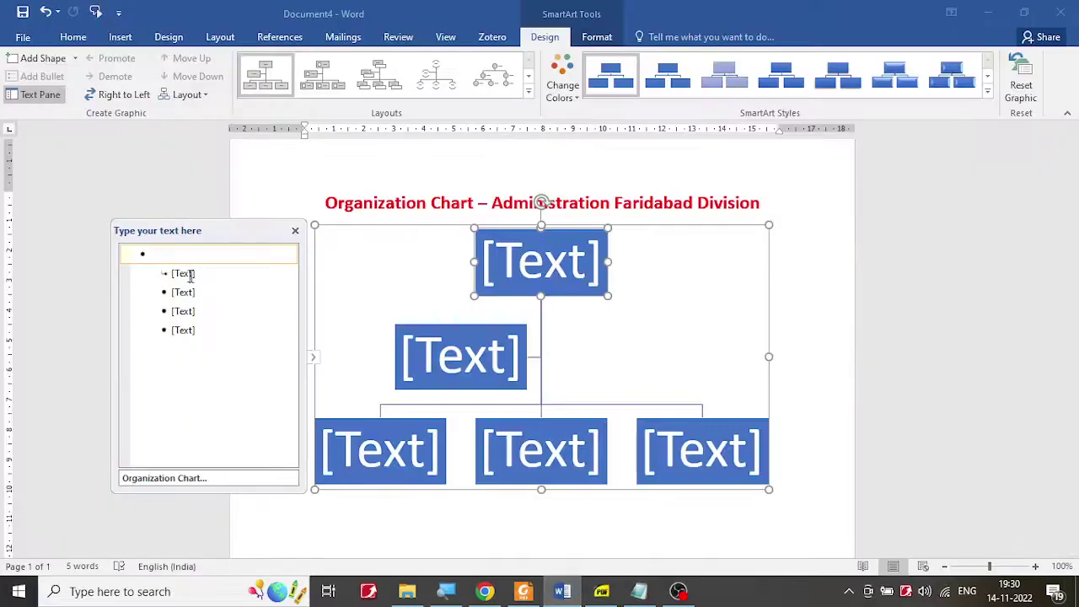
{"action": "key", "text": "ctrl+v"}
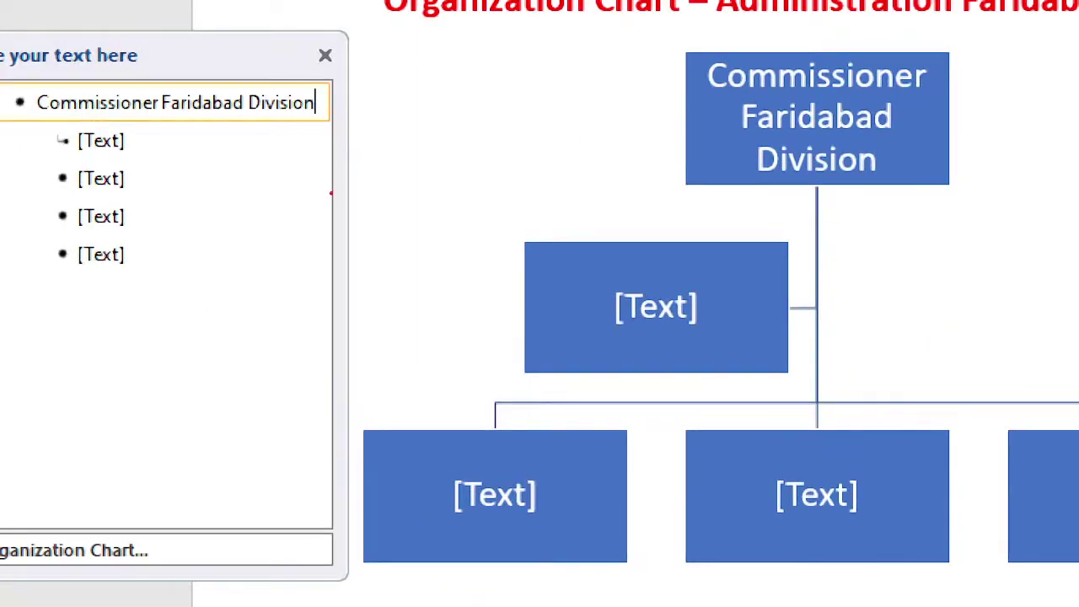
{"action": "mouse_move", "coordinate": [317, 108]}
{"action": "left_mouse_down"}
{"action": "mouse_move", "coordinate": [667, 90]}
{"action": "mouse_move", "coordinate": [685, 107]}
{"action": "left_mouse_up"}
{"action": "mouse_move", "coordinate": [124, 140]}
{"action": "left_mouse_down"}
{"action": "mouse_move", "coordinate": [424, 218]}
{"action": "mouse_move", "coordinate": [543, 268]}
{"action": "mouse_move", "coordinate": [535, 287]}
{"action": "left_mouse_up"}
{"action": "left_click_drag", "start_coordinate": [573, 222], "coordinate": [752, 348]}
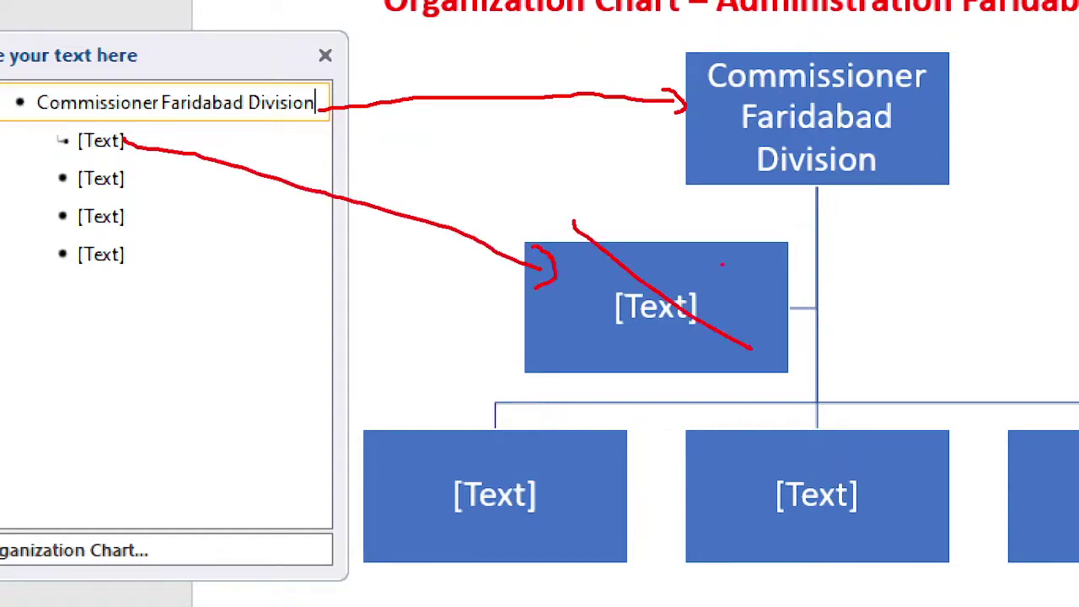
{"action": "left_click_drag", "start_coordinate": [721, 261], "coordinate": [631, 341]}
{"action": "mouse_move", "coordinate": [67, 128]}
{"action": "left_mouse_down"}
{"action": "mouse_move", "coordinate": [103, 147]}
{"action": "mouse_move", "coordinate": [71, 140]}
{"action": "left_mouse_up"}
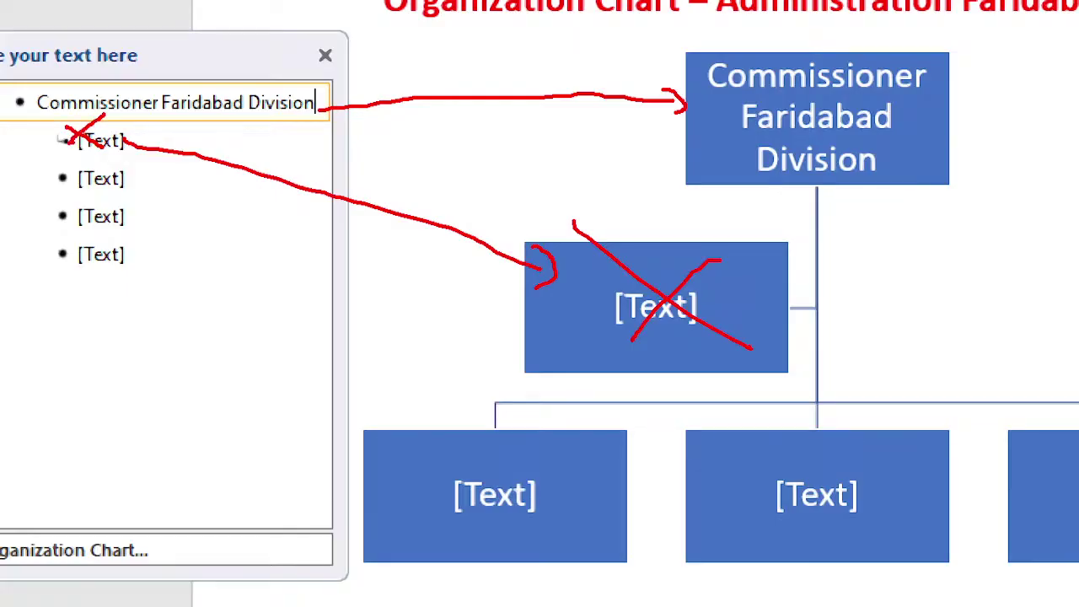
{"action": "key", "text": "Escape"}
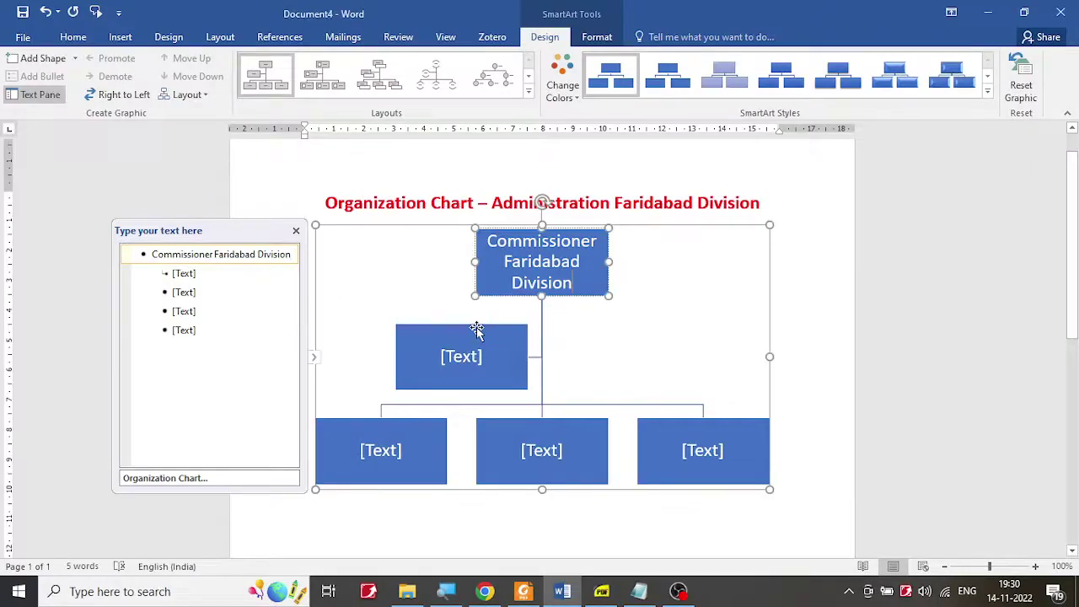
Delete the assistant box that branches off between the Commissioner Faridabad Division box and the three lower boxes
{"action": "left_click", "coordinate": [463, 348]}
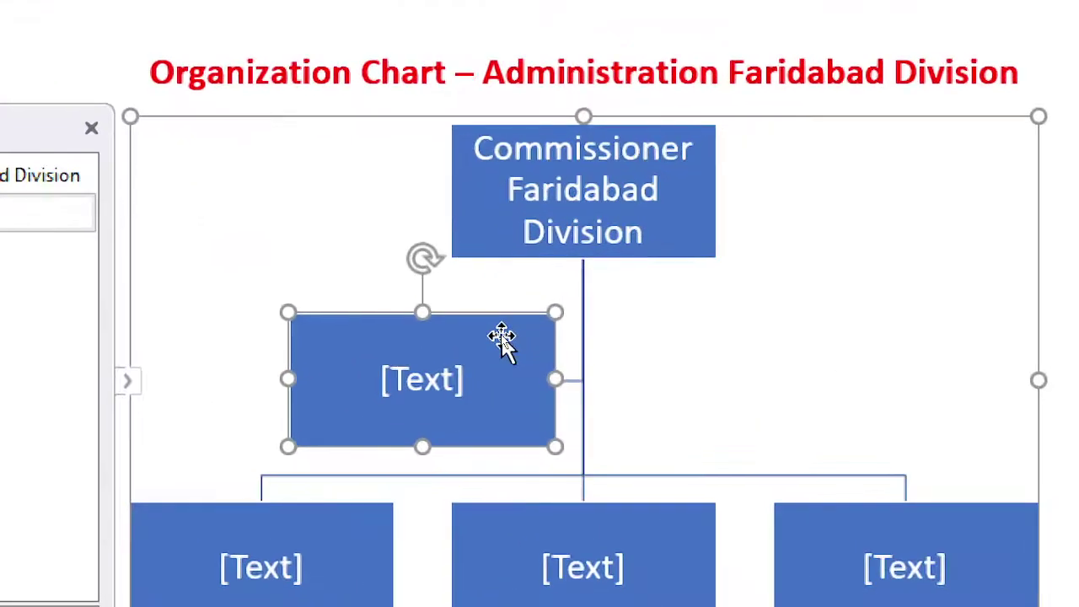
{"action": "key", "text": "Delete"}
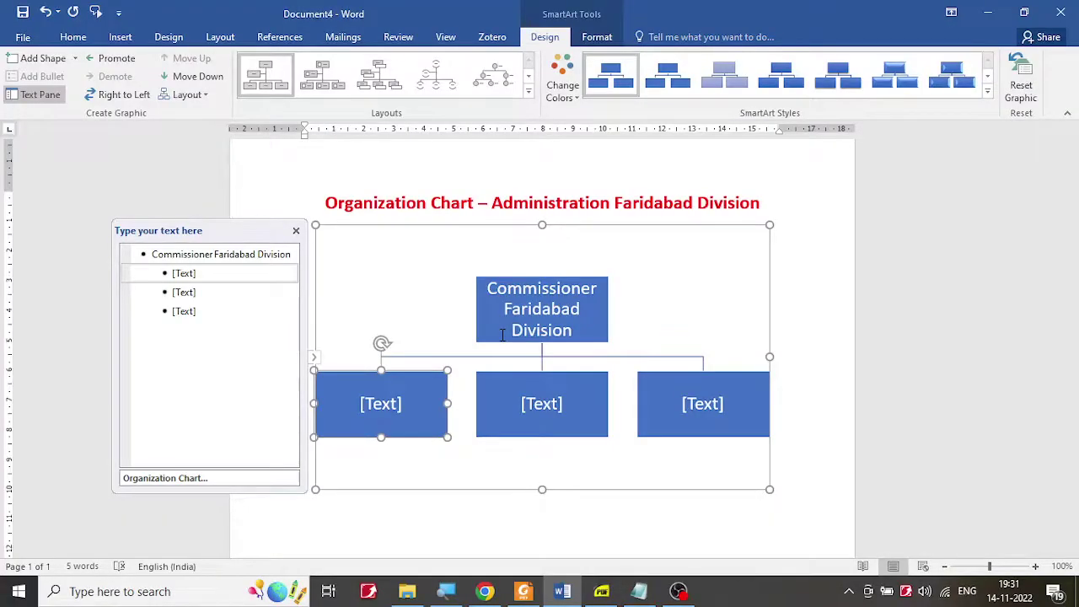
{"action": "key", "text": "ctrl+z"}
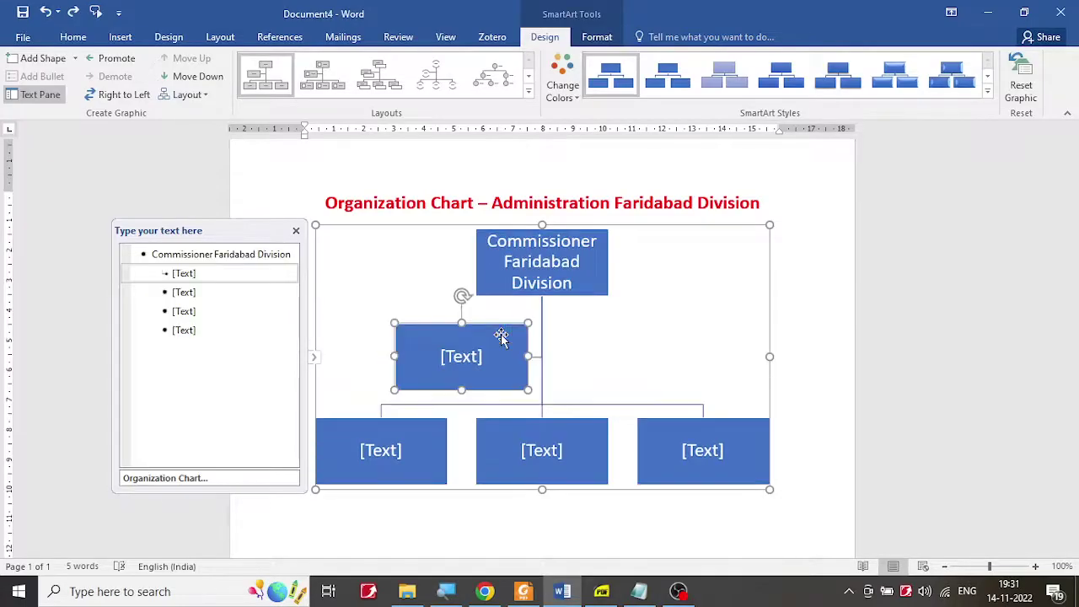
{"action": "left_click", "coordinate": [600, 386]}
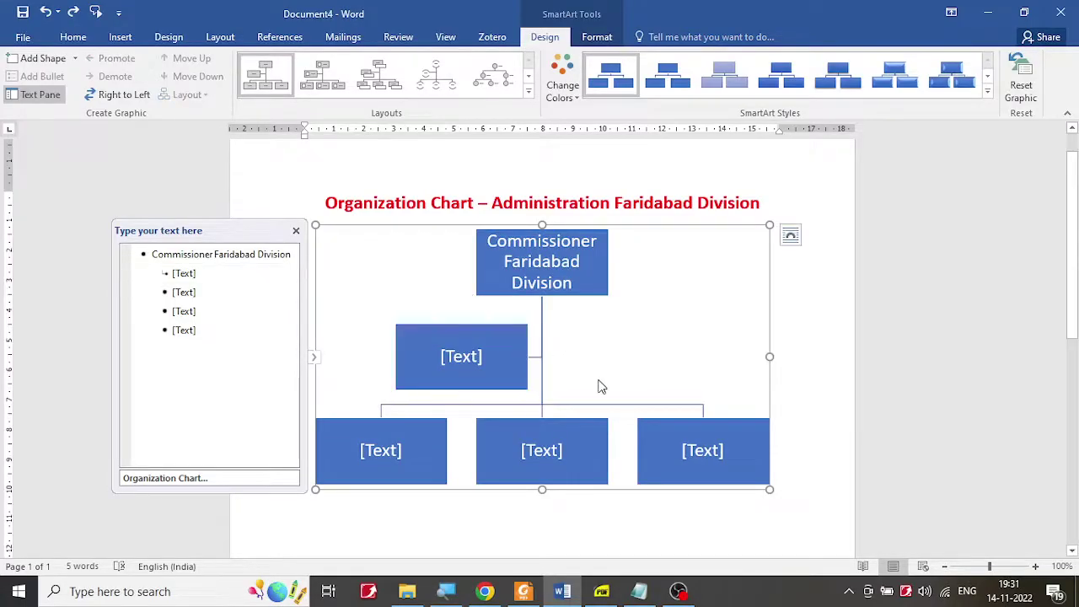
{"action": "left_click", "coordinate": [489, 333]}
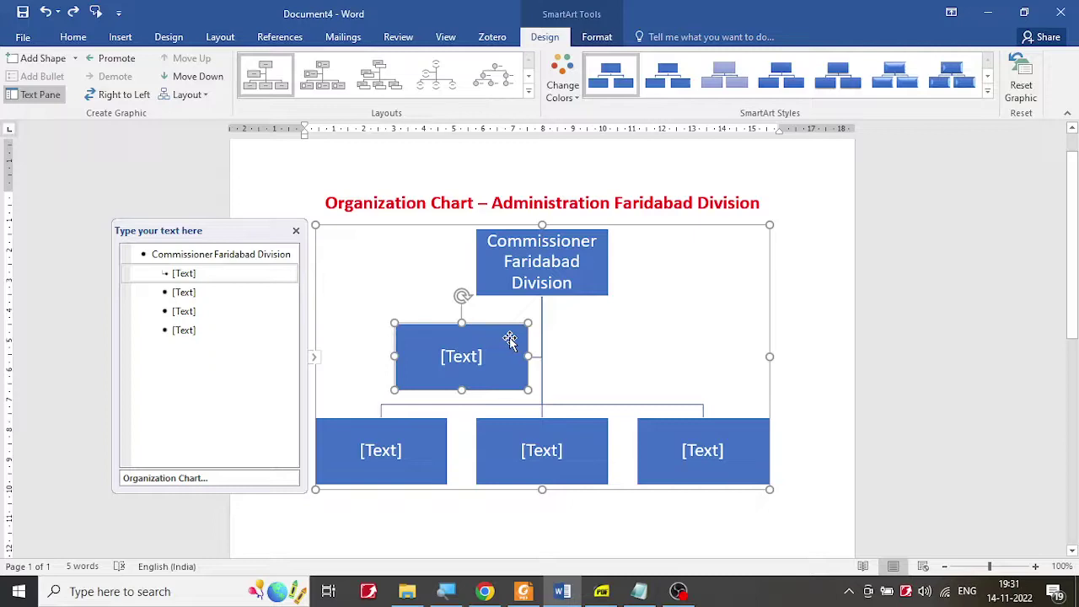
{"action": "key", "text": "Delete"}
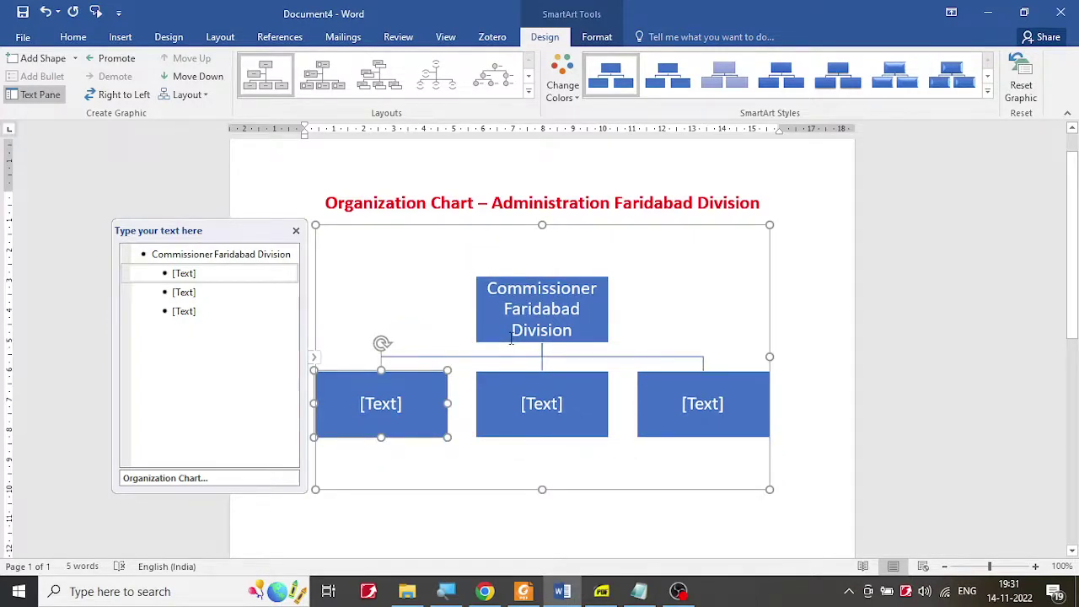
Examine the reference chart in the PDF for how the Commissioner, Deputy Commissioner and SDM levels connect, and return to Word
{"action": "left_click", "coordinate": [600, 594]}
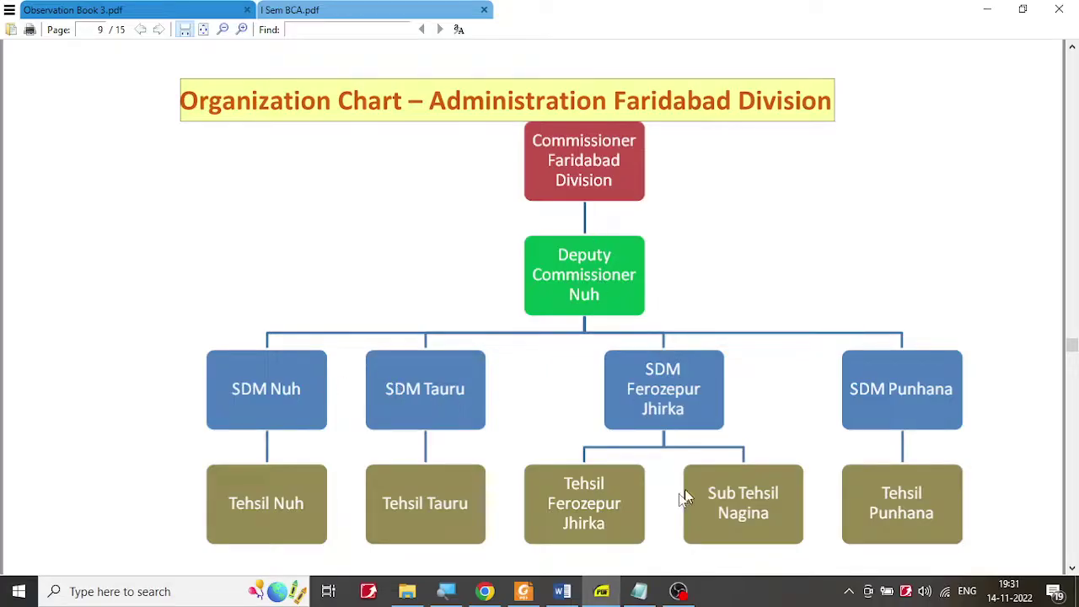
{"action": "left_click", "coordinate": [601, 593]}
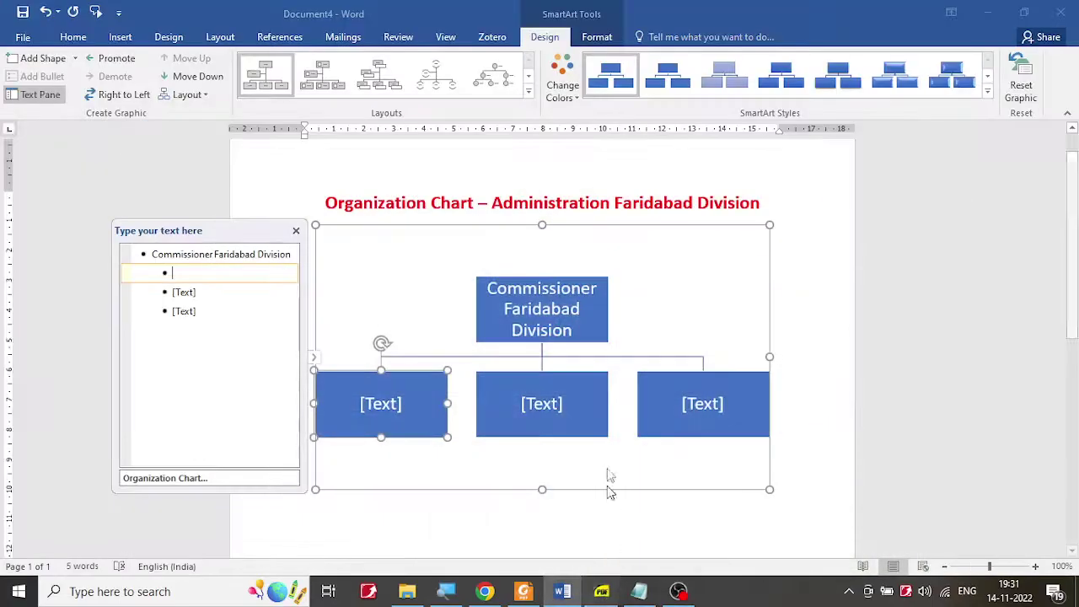
{"action": "left_click", "coordinate": [602, 592]}
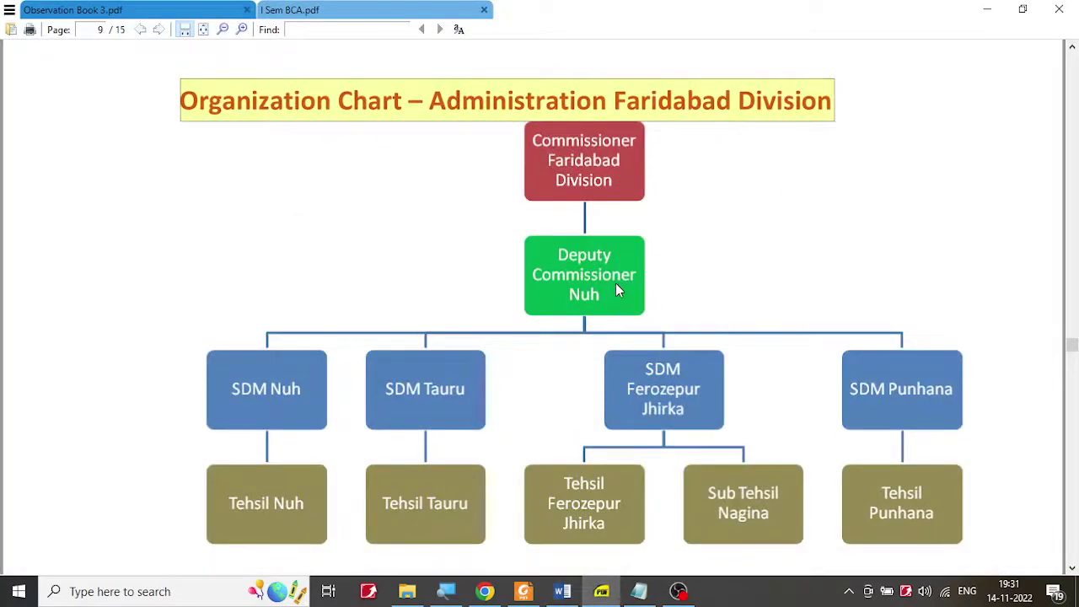
{"action": "left_click_drag", "start_coordinate": [279, 215], "coordinate": [704, 215]}
{"action": "left_click_drag", "start_coordinate": [488, 326], "coordinate": [703, 325]}
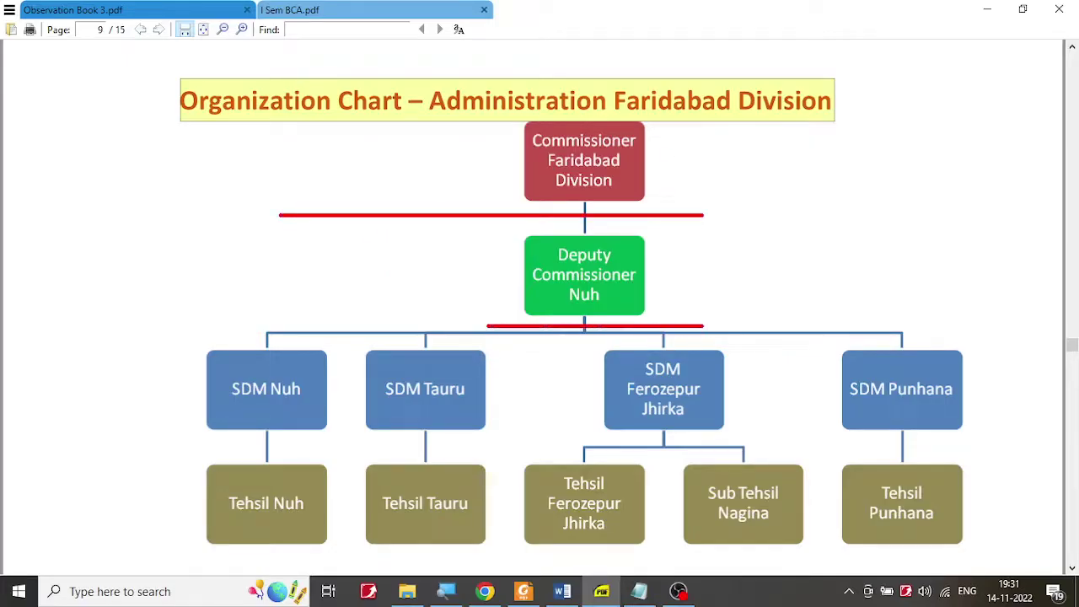
{"action": "mouse_move", "coordinate": [680, 125]}
{"action": "left_mouse_down"}
{"action": "mouse_move", "coordinate": [522, 99]}
{"action": "mouse_move", "coordinate": [469, 246]}
{"action": "mouse_move", "coordinate": [504, 295]}
{"action": "mouse_move", "coordinate": [655, 297]}
{"action": "mouse_move", "coordinate": [672, 85]}
{"action": "left_mouse_up"}
{"action": "mouse_move", "coordinate": [552, 309]}
{"action": "left_mouse_down"}
{"action": "mouse_move", "coordinate": [477, 343]}
{"action": "mouse_move", "coordinate": [331, 366]}
{"action": "mouse_move", "coordinate": [346, 367]}
{"action": "left_mouse_up"}
{"action": "left_click_drag", "start_coordinate": [512, 334], "coordinate": [396, 346]}
{"action": "left_click_drag", "start_coordinate": [610, 335], "coordinate": [819, 384]}
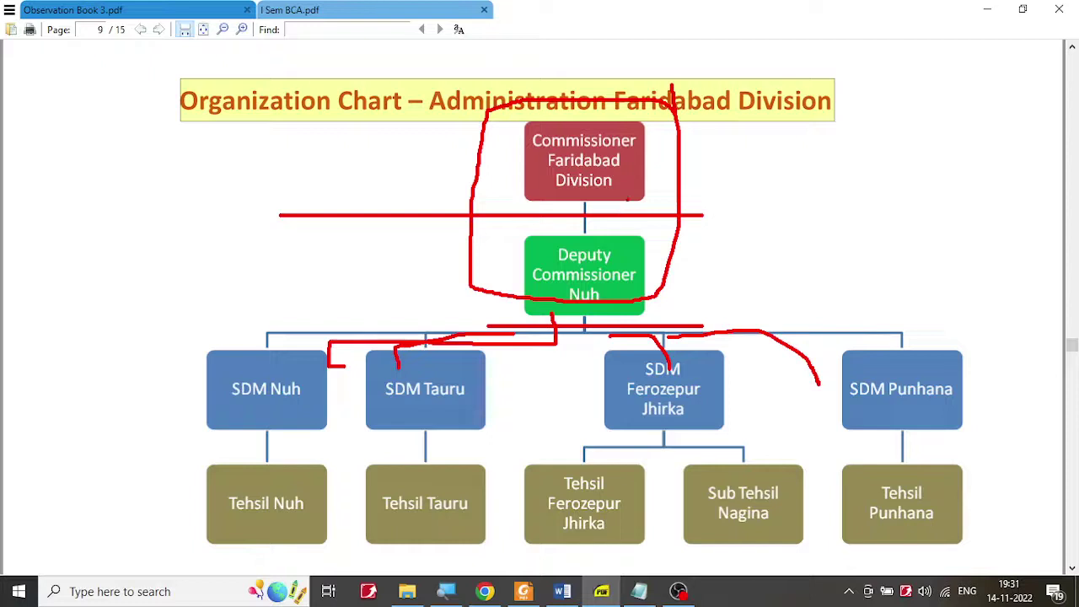
{"action": "key", "text": "Escape"}
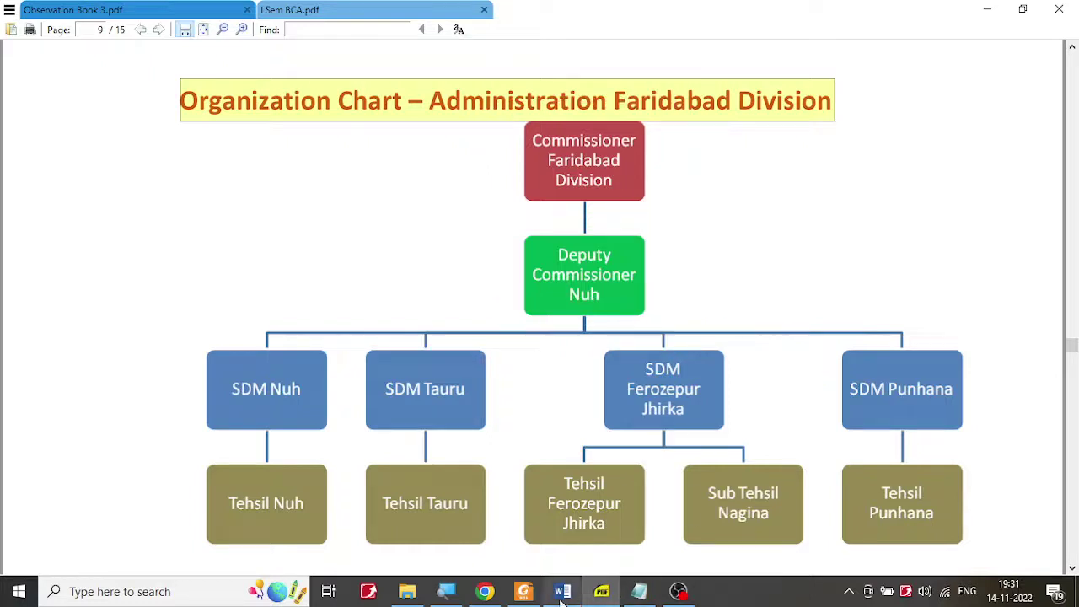
{"action": "left_click", "coordinate": [602, 592]}
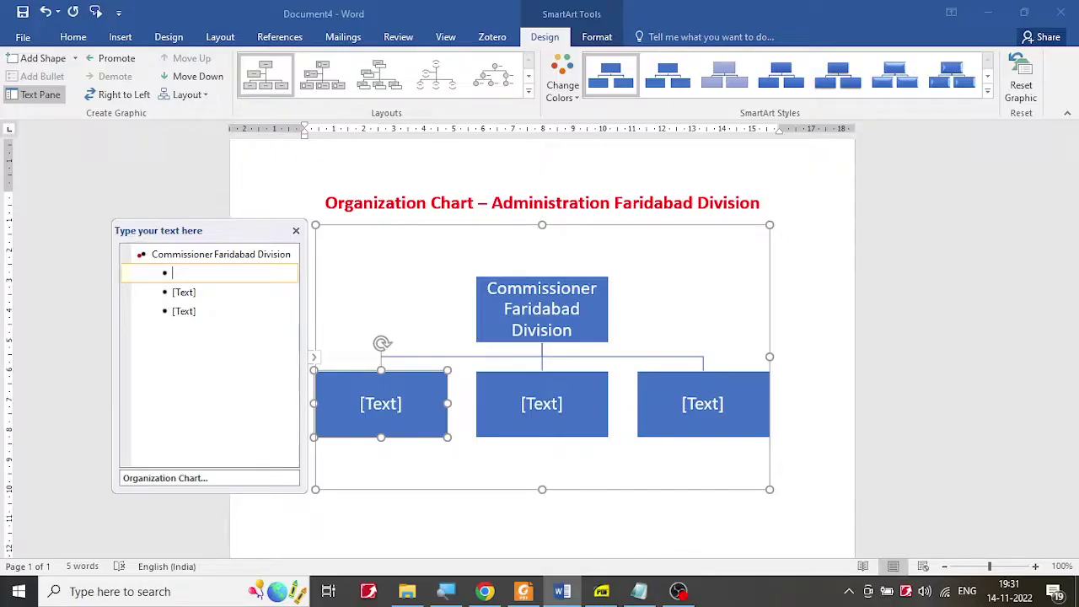
{"action": "left_click_drag", "start_coordinate": [142, 221], "coordinate": [143, 398]}
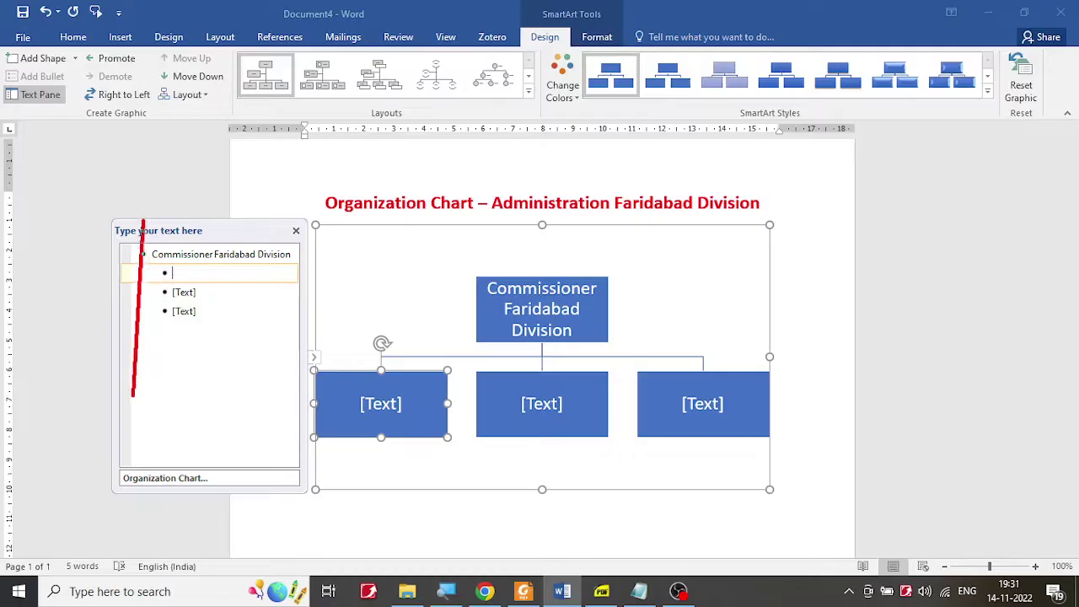
{"action": "left_click_drag", "start_coordinate": [165, 268], "coordinate": [165, 349]}
{"action": "left_click_drag", "start_coordinate": [537, 332], "coordinate": [453, 357]}
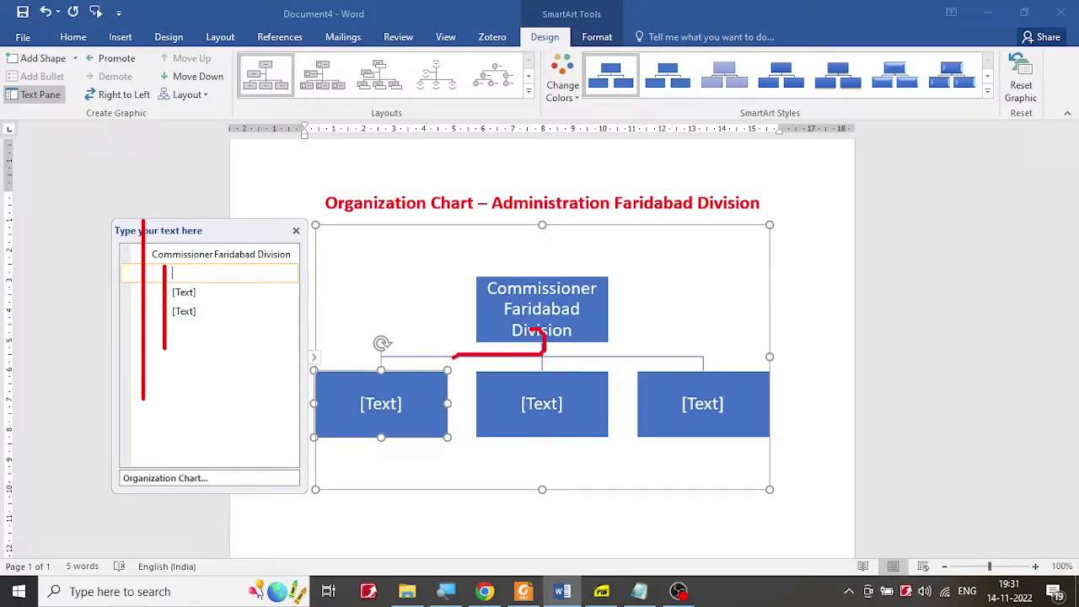
{"action": "left_click_drag", "start_coordinate": [555, 355], "coordinate": [630, 363]}
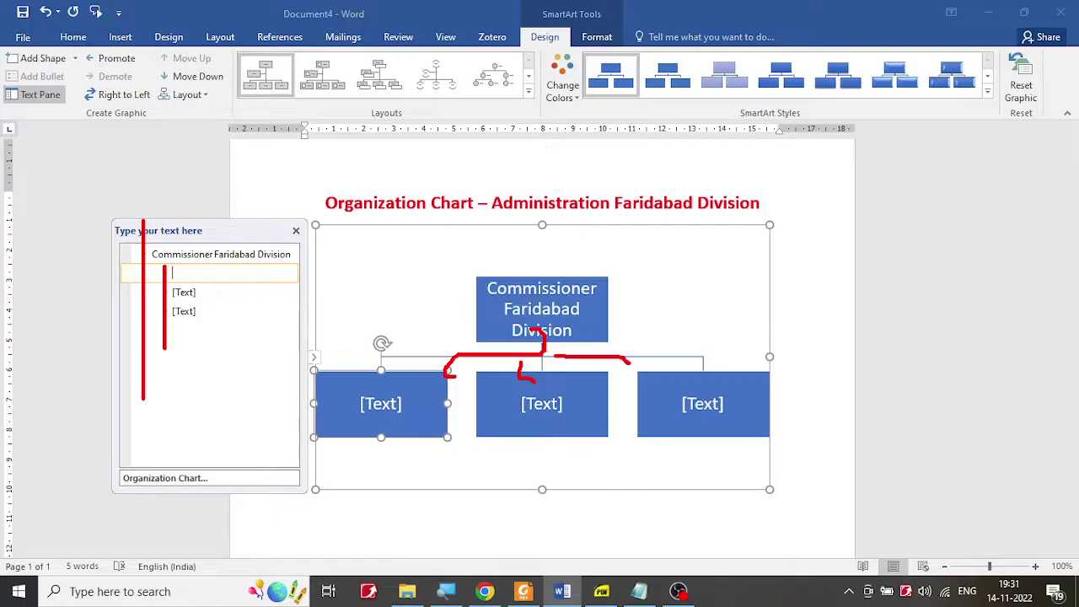
{"action": "key", "text": "Escape"}
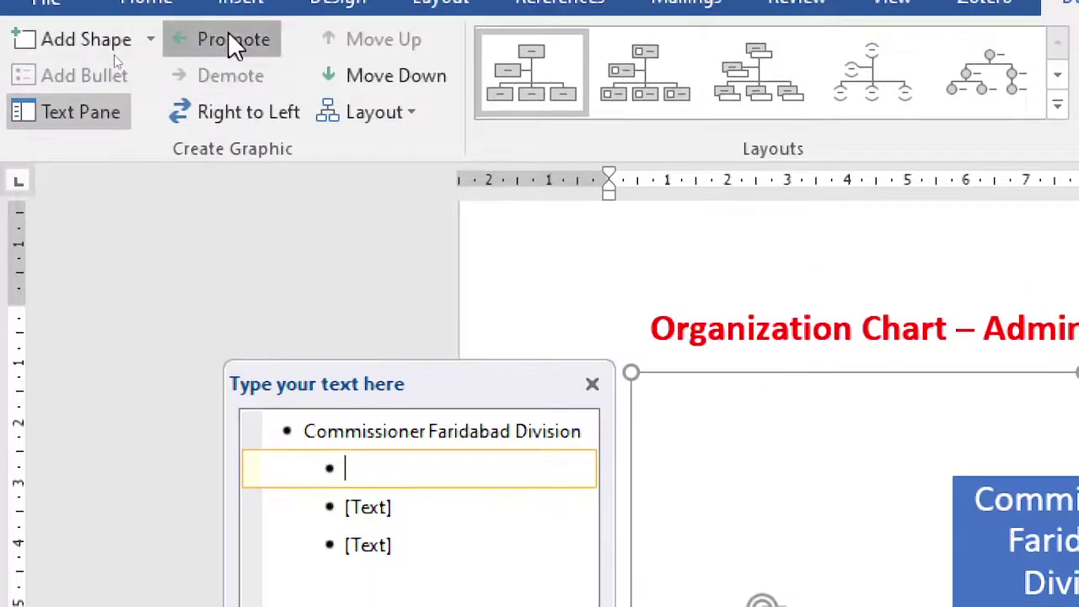
Alternate the empty second entry between Promote and Demote, ending with it promoted to the same level as Commissioner Faridabad Division
{"action": "left_click", "coordinate": [234, 42]}
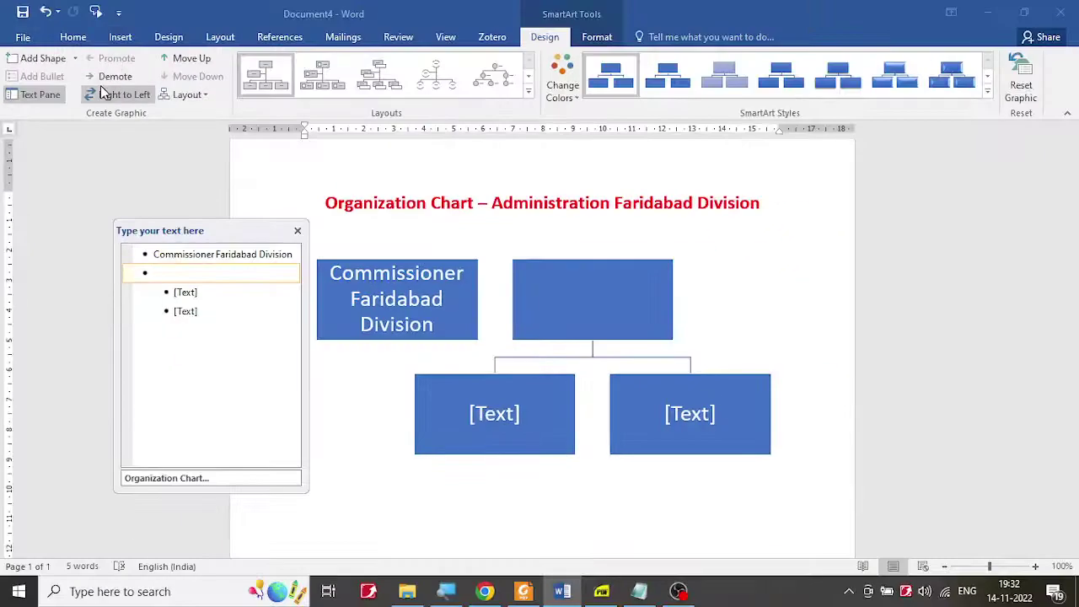
{"action": "left_click", "coordinate": [110, 76]}
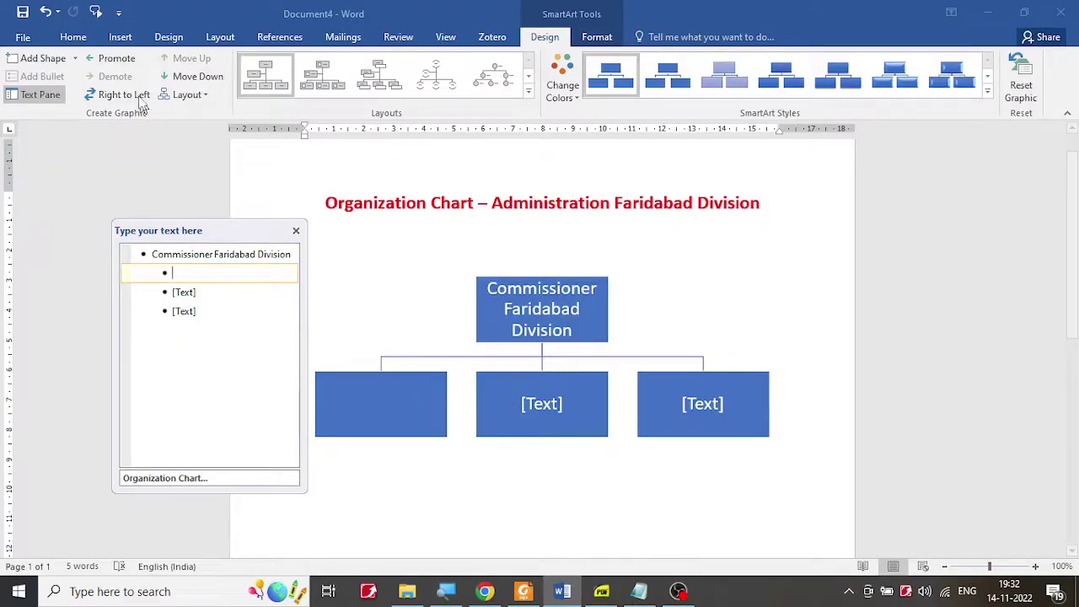
{"action": "left_click", "coordinate": [121, 64]}
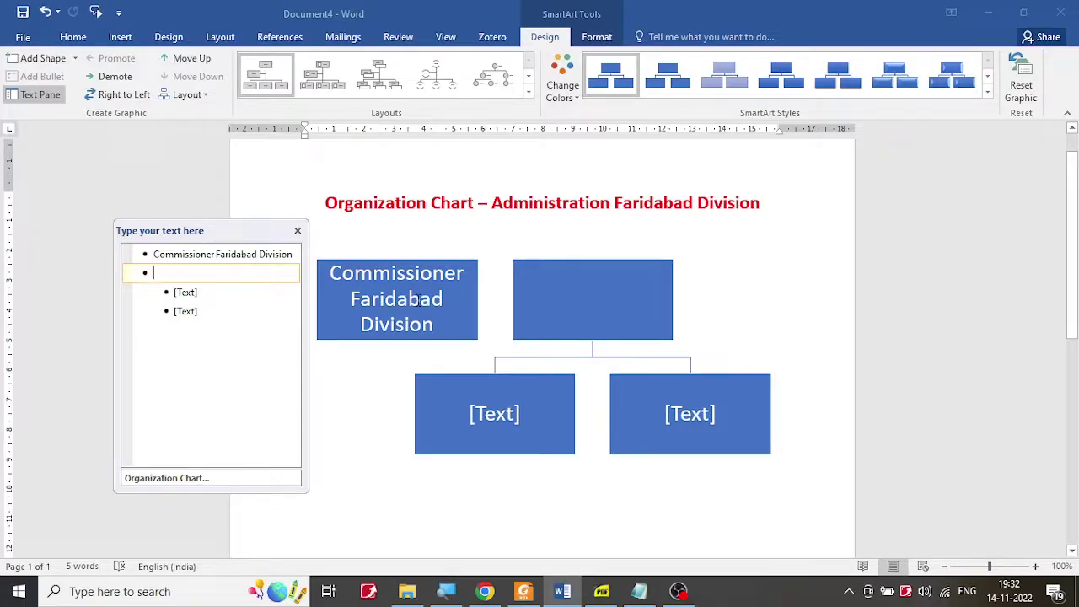
{"action": "left_click", "coordinate": [123, 77]}
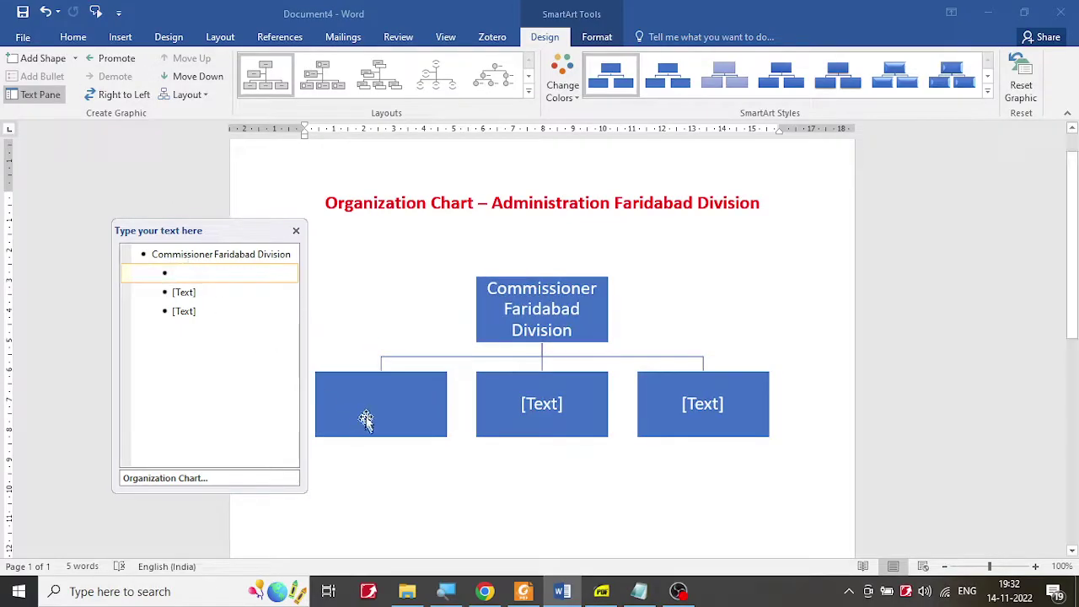
{"action": "left_click", "coordinate": [120, 61]}
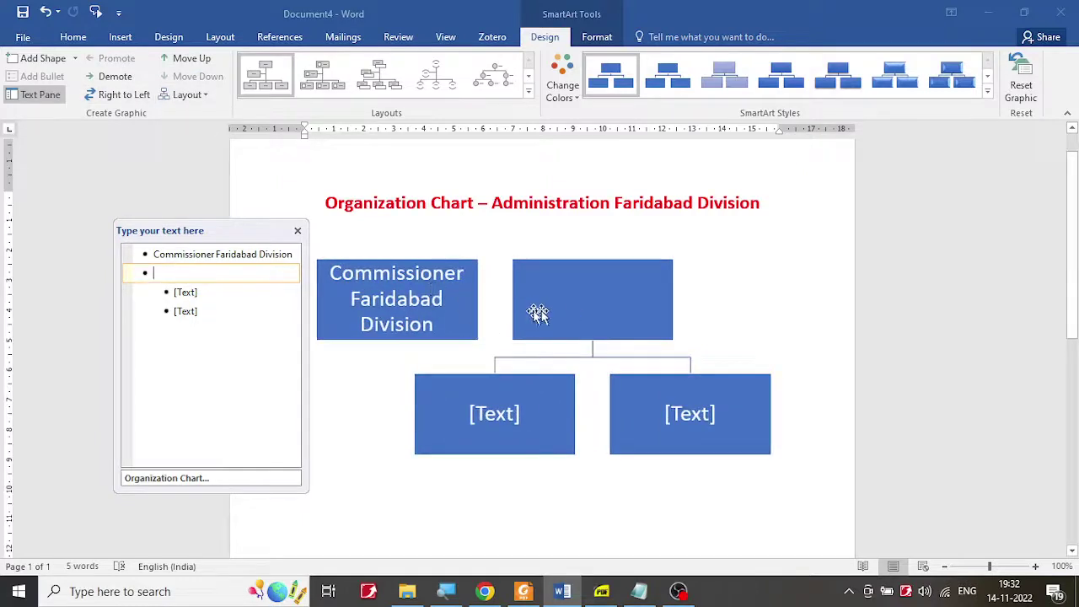
Check the reference chart in the PDF, then demote the empty second entry below Commissioner Faridabad Division in Word
{"action": "left_click", "coordinate": [611, 591]}
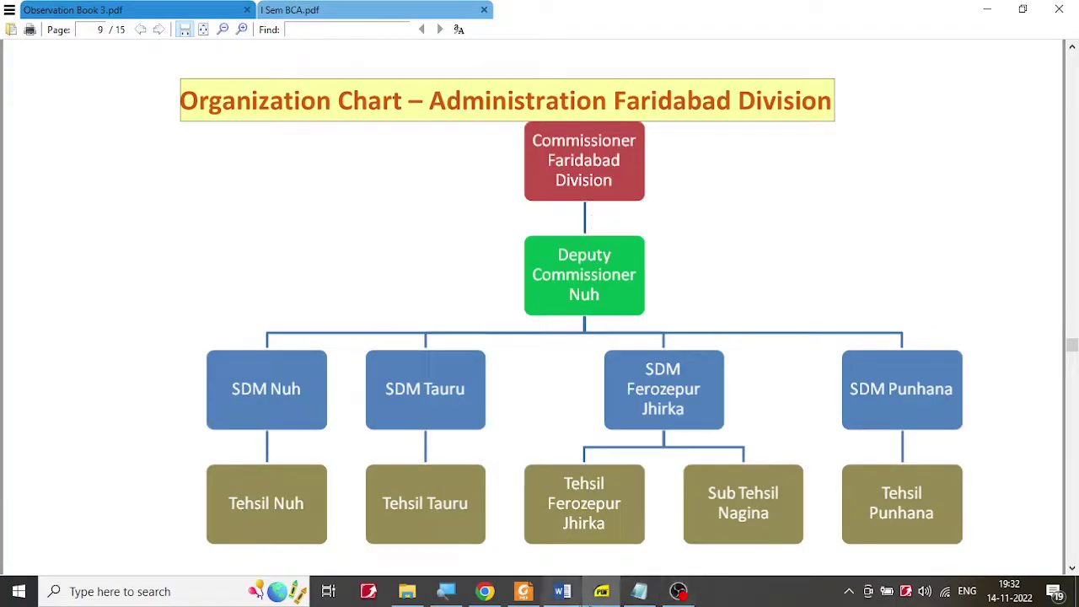
{"action": "left_click", "coordinate": [602, 593]}
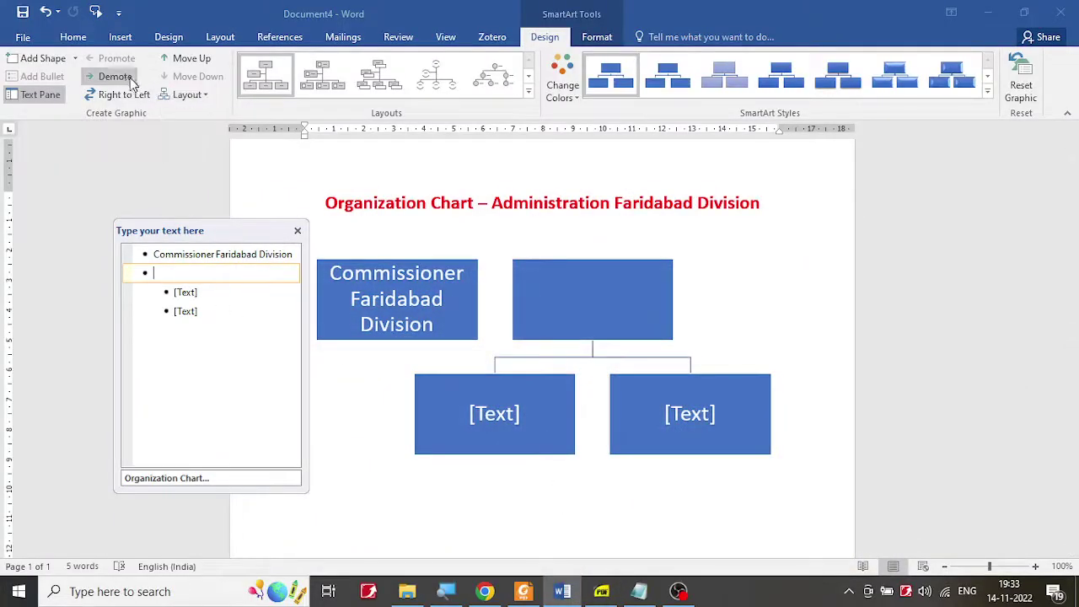
{"action": "left_click", "coordinate": [126, 80]}
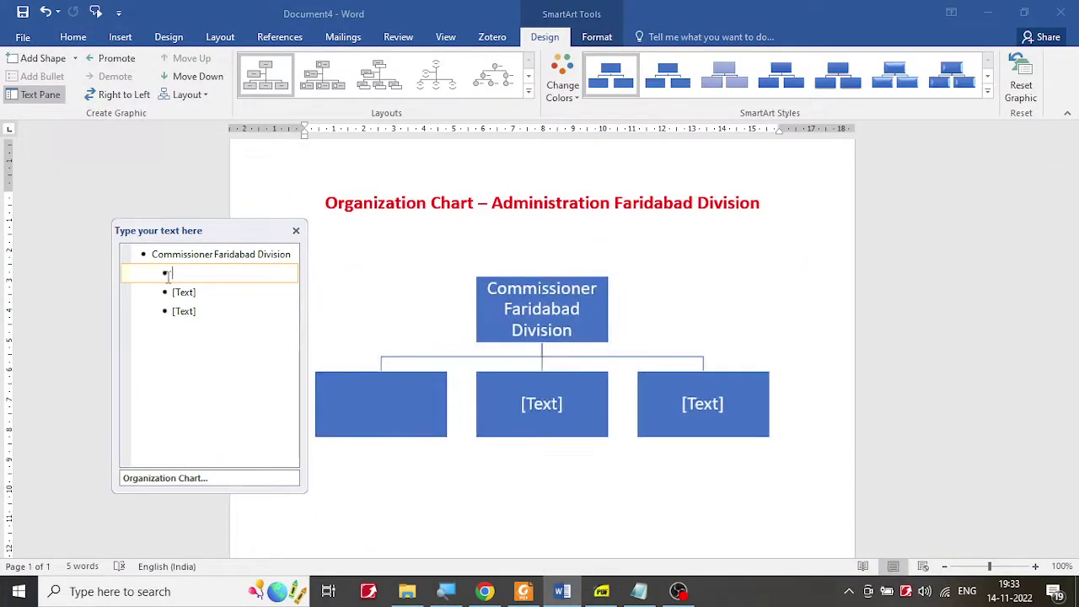
Copy "Deputy Commissioner Nuh" from the Notepad notes and paste it into the empty entry below Commissioner Faridabad Division in Word
{"action": "left_click", "coordinate": [639, 591]}
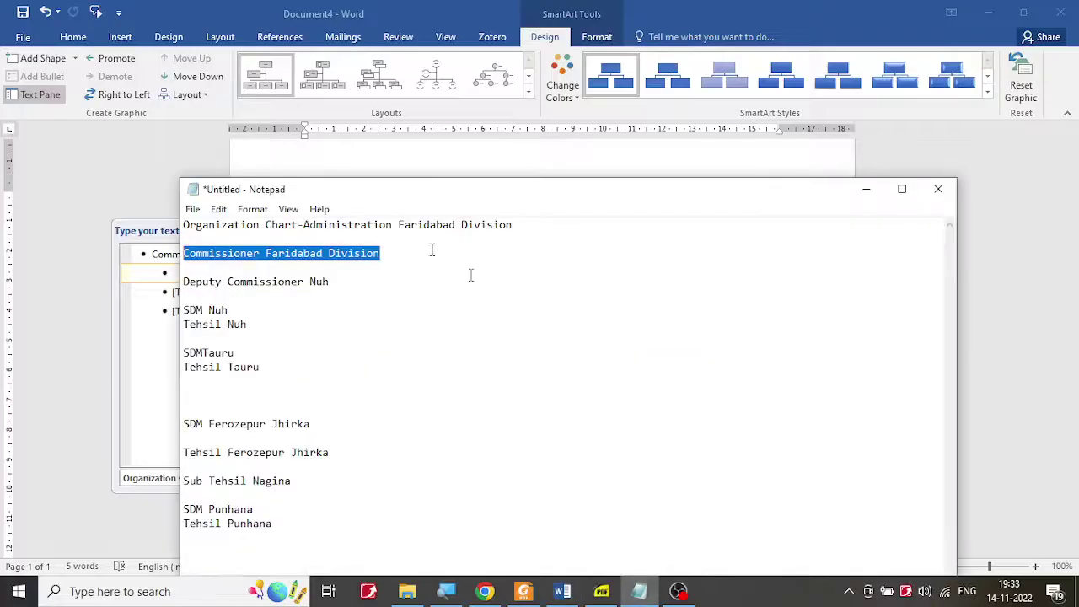
{"action": "left_click_drag", "start_coordinate": [342, 283], "coordinate": [200, 272]}
{"action": "key", "text": "ctrl+c"}
{"action": "left_click", "coordinate": [601, 591]}
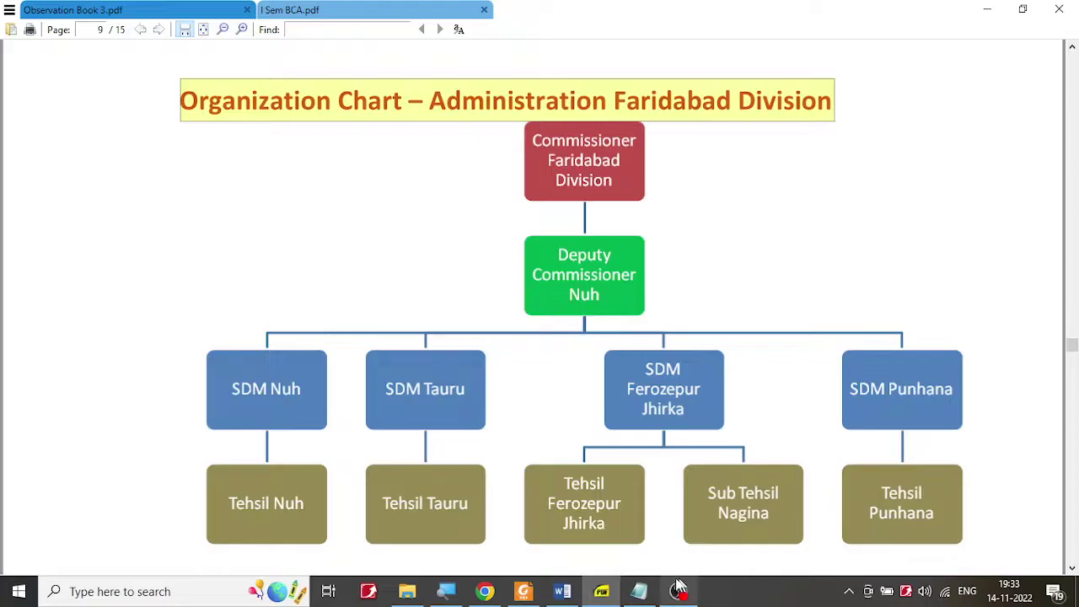
{"action": "left_click", "coordinate": [565, 592]}
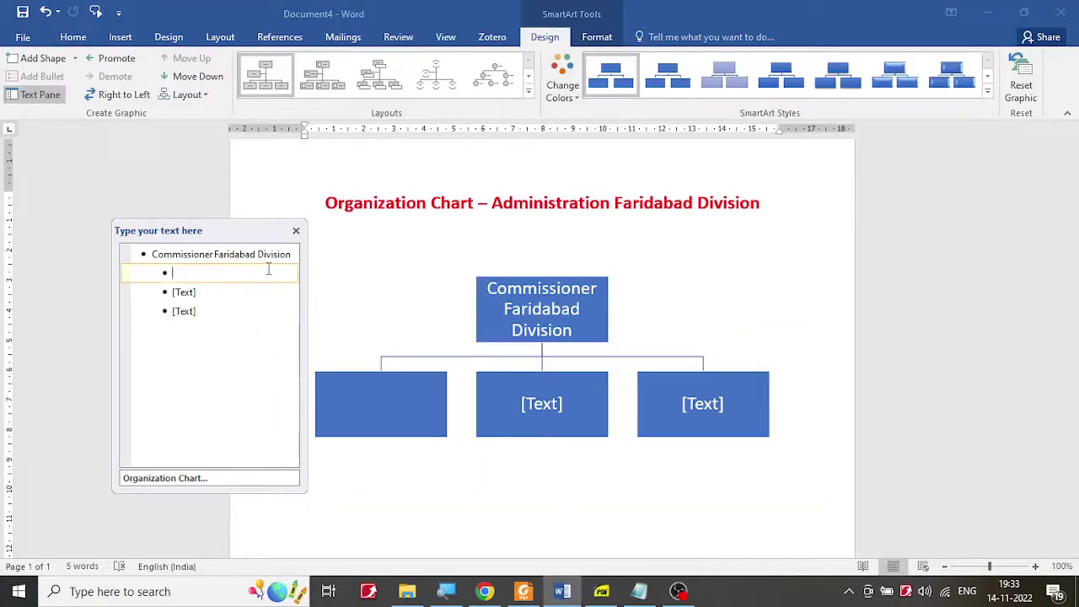
{"action": "key", "text": "ctrl+v"}
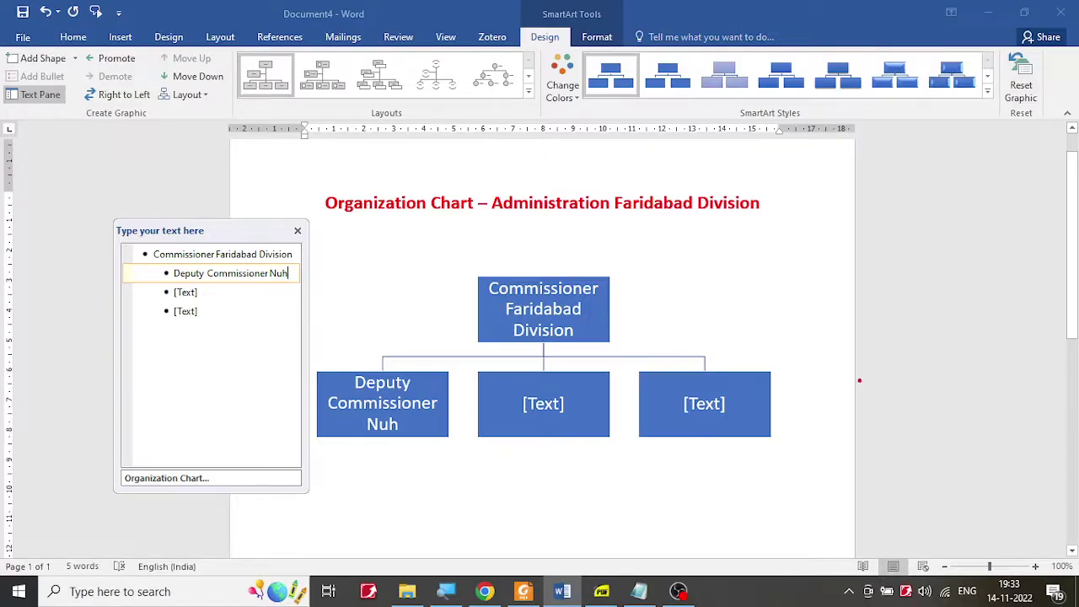
{"action": "mouse_move", "coordinate": [859, 381]}
{"action": "left_mouse_down"}
{"action": "mouse_move", "coordinate": [723, 355]}
{"action": "mouse_move", "coordinate": [469, 377]}
{"action": "mouse_move", "coordinate": [718, 447]}
{"action": "mouse_move", "coordinate": [739, 386]}
{"action": "left_mouse_up"}
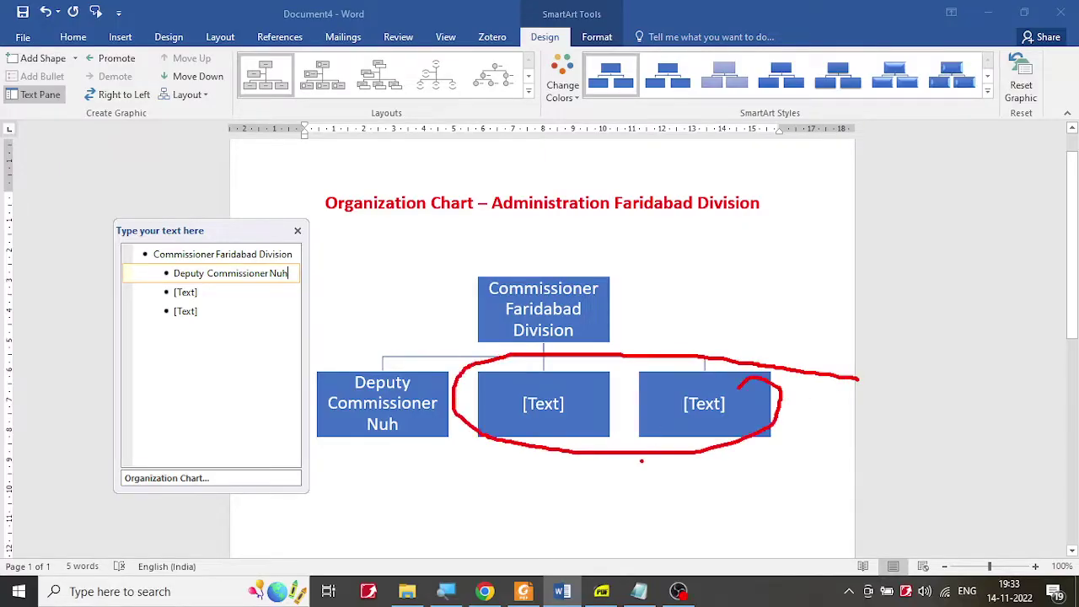
{"action": "mouse_move", "coordinate": [641, 461]}
{"action": "left_mouse_down"}
{"action": "mouse_move", "coordinate": [513, 535]}
{"action": "mouse_move", "coordinate": [414, 454]}
{"action": "mouse_move", "coordinate": [396, 464]}
{"action": "mouse_move", "coordinate": [445, 469]}
{"action": "left_mouse_up"}
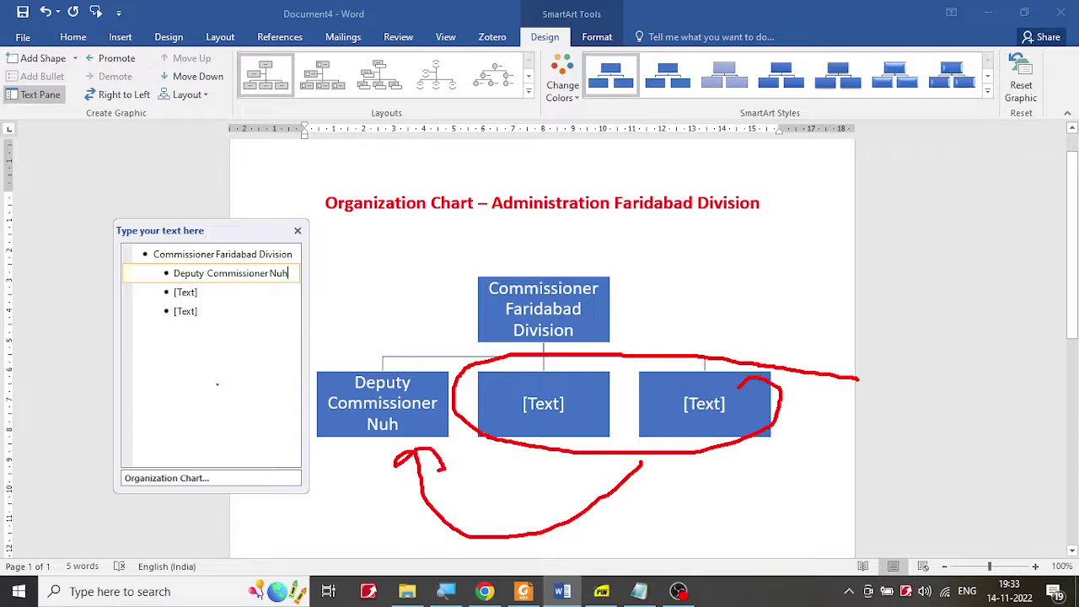
{"action": "mouse_move", "coordinate": [212, 283]}
{"action": "left_mouse_down"}
{"action": "mouse_move", "coordinate": [164, 290]}
{"action": "mouse_move", "coordinate": [187, 341]}
{"action": "mouse_move", "coordinate": [214, 300]}
{"action": "left_mouse_up"}
{"action": "mouse_move", "coordinate": [230, 337]}
{"action": "left_mouse_down"}
{"action": "mouse_move", "coordinate": [283, 339]}
{"action": "mouse_move", "coordinate": [267, 297]}
{"action": "mouse_move", "coordinate": [273, 283]}
{"action": "mouse_move", "coordinate": [290, 300]}
{"action": "left_mouse_up"}
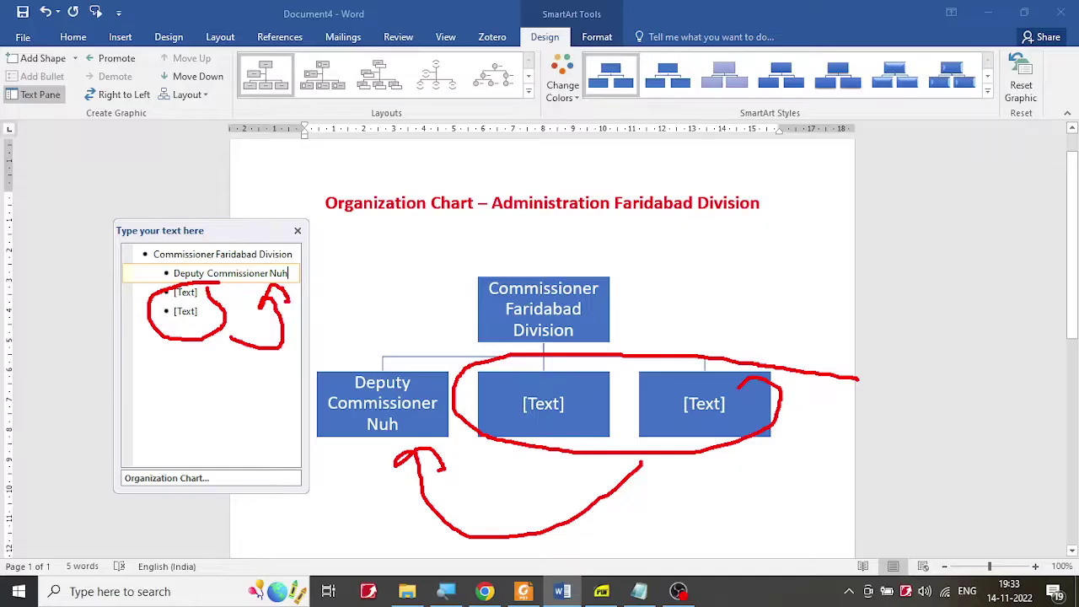
{"action": "key", "text": "Escape"}
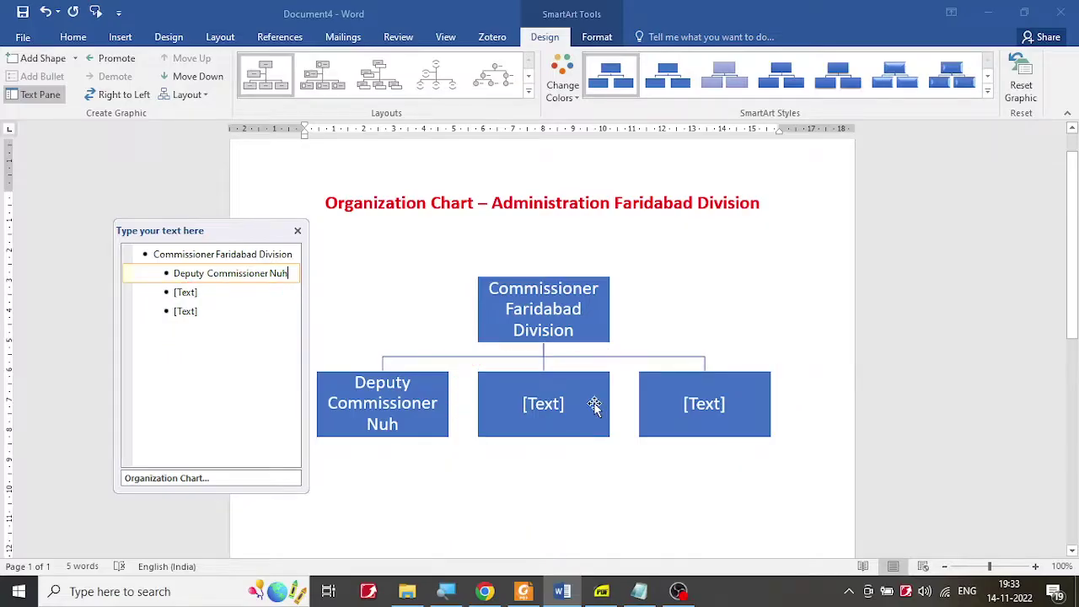
Place the cursor in the first placeholder entry below Deputy Commissioner Nuh
{"action": "left_click", "coordinate": [181, 294]}
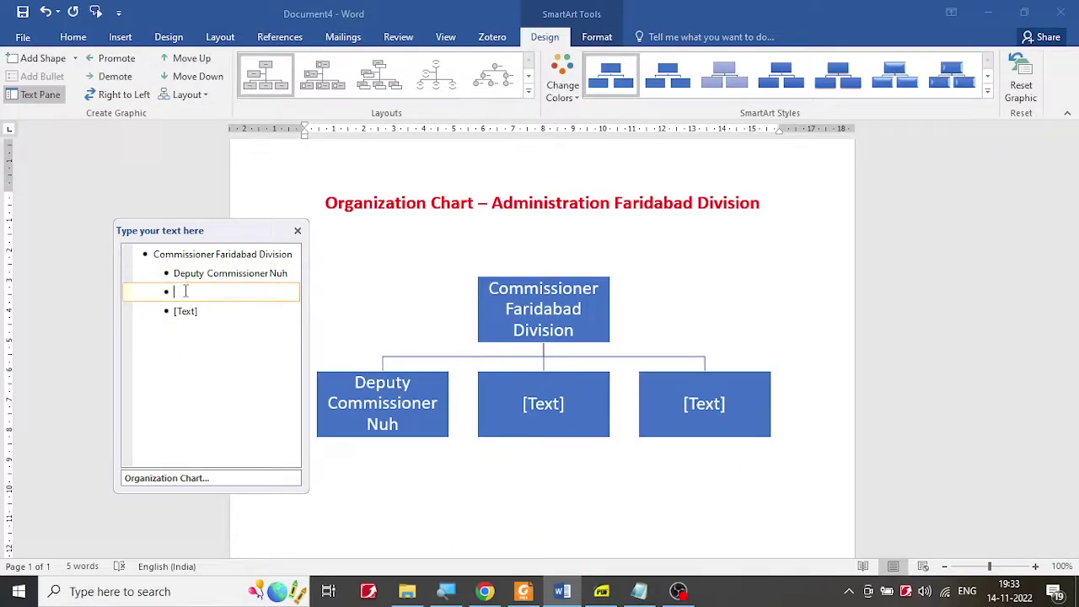
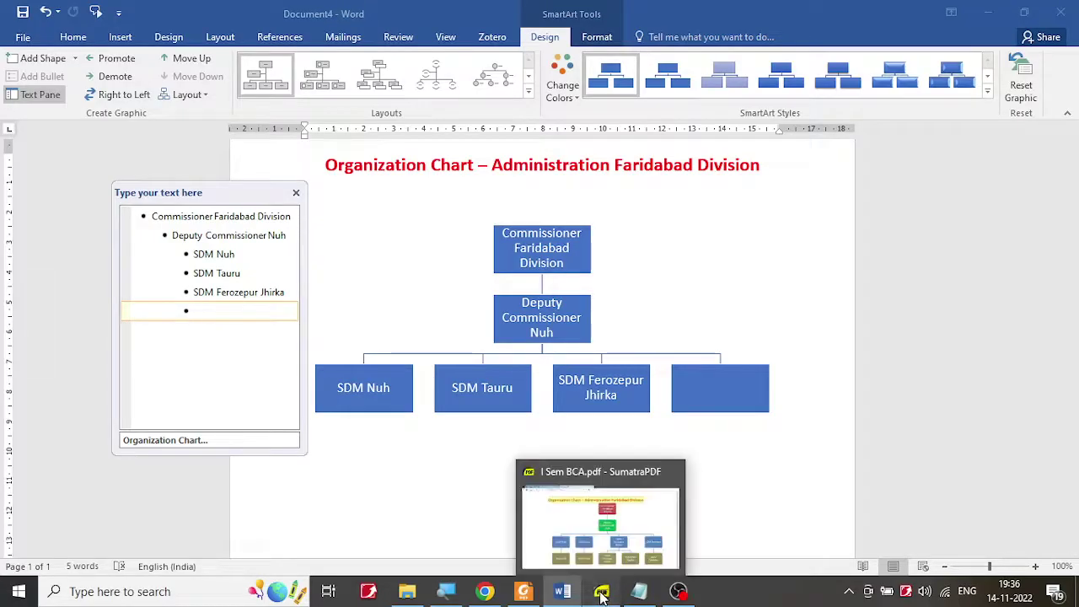
Copy "SDM Punhana" from the Notepad notes and paste it into the empty entry after SDM Ferozepur Jhirka in Word
{"action": "left_click", "coordinate": [602, 594]}
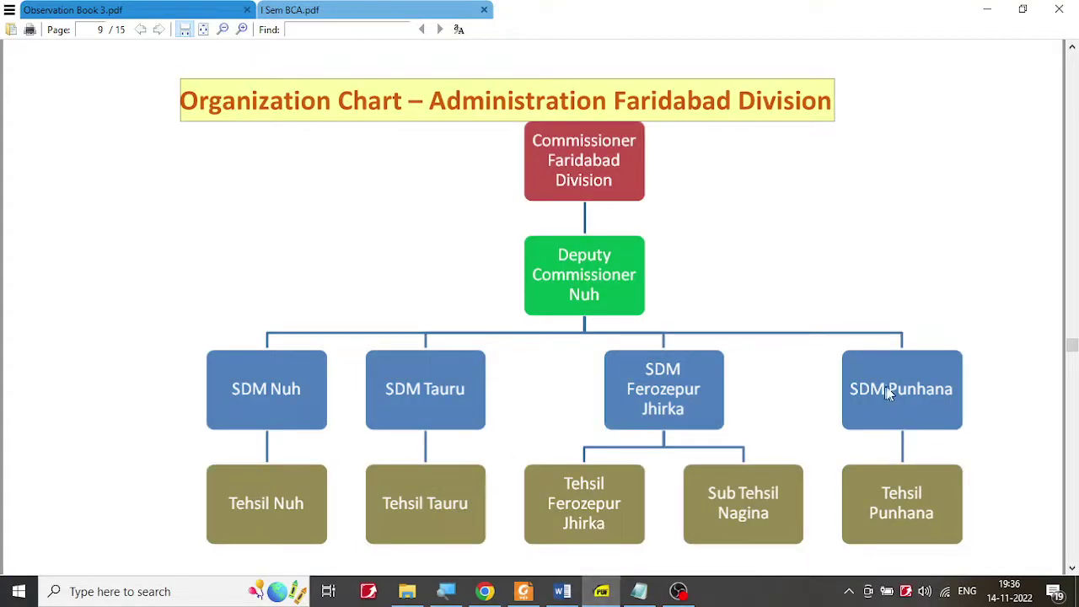
{"action": "left_click", "coordinate": [639, 592]}
{"action": "left_click_drag", "start_coordinate": [275, 507], "coordinate": [143, 508]}
{"action": "key", "text": "ctrl+c"}
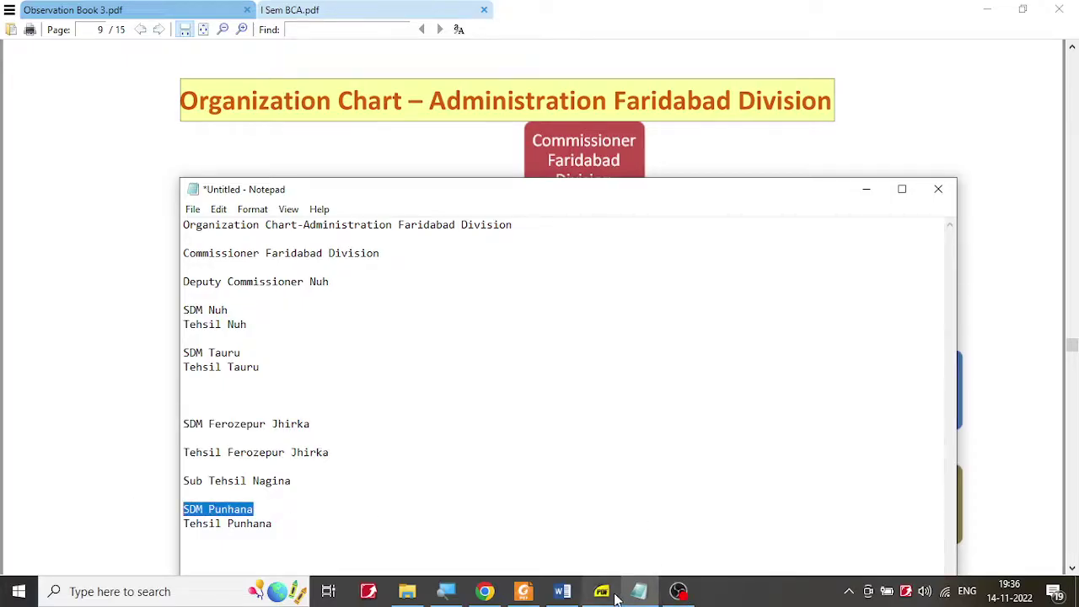
{"action": "left_click", "coordinate": [562, 592]}
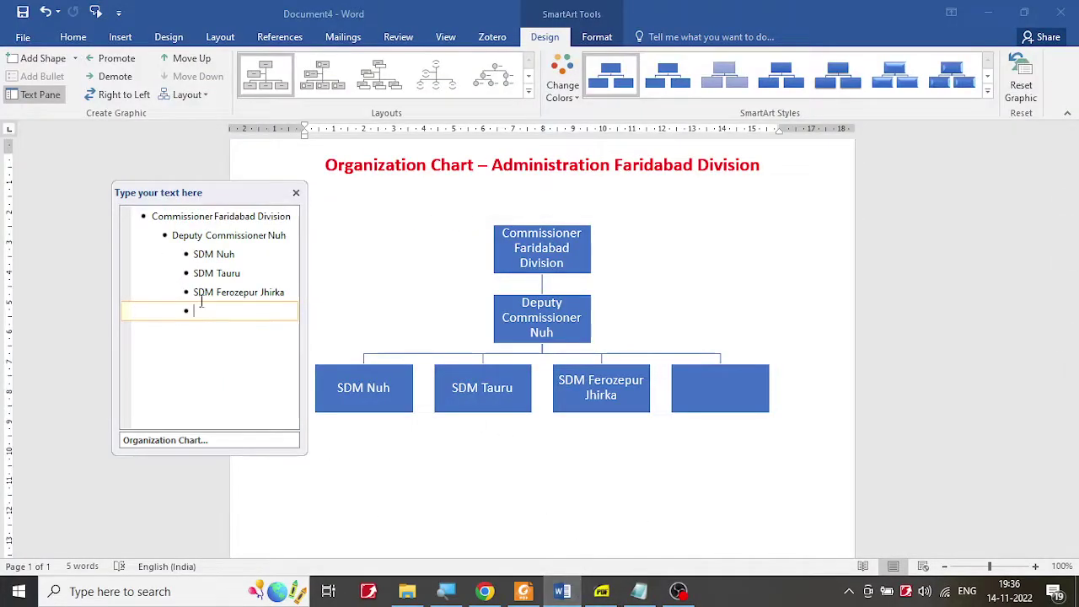
{"action": "key", "text": "ctrl+v"}
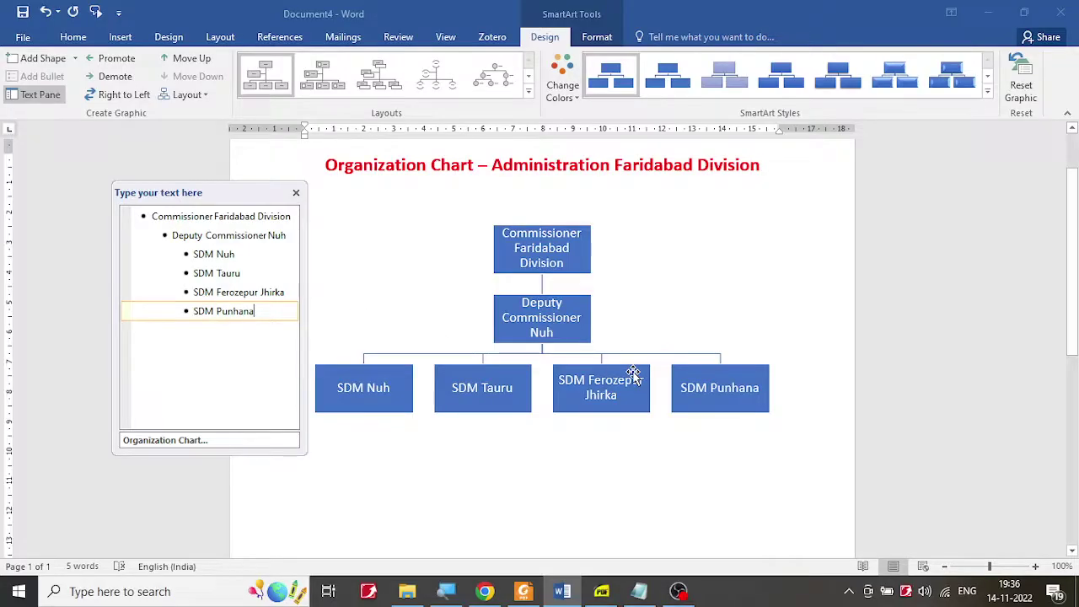
{"action": "left_click_drag", "start_coordinate": [371, 418], "coordinate": [377, 465]}
{"action": "left_click_drag", "start_coordinate": [373, 410], "coordinate": [389, 431]}
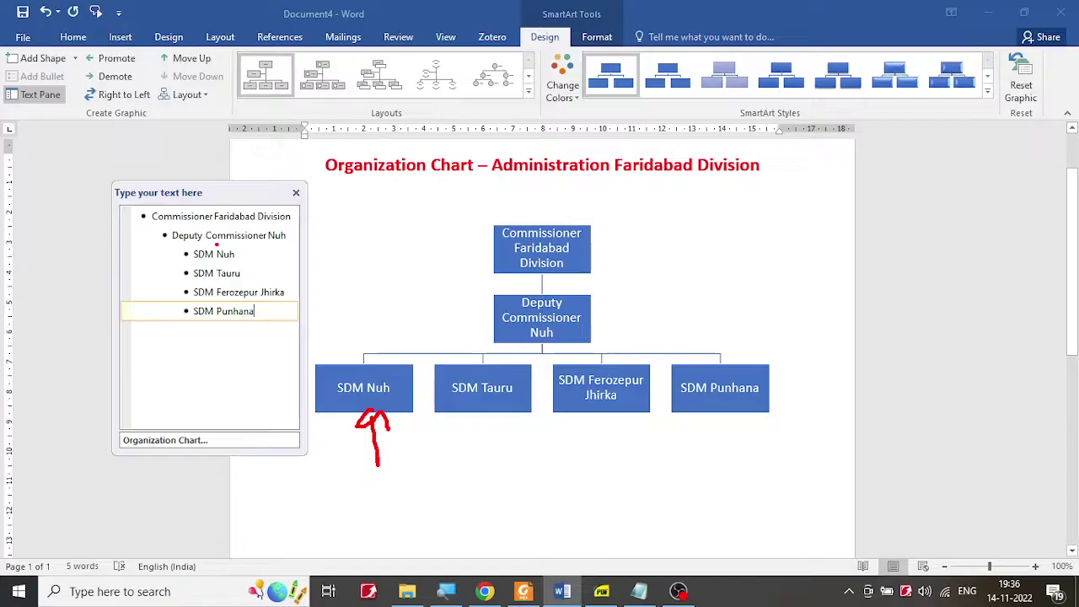
{"action": "left_click_drag", "start_coordinate": [243, 242], "coordinate": [194, 253]}
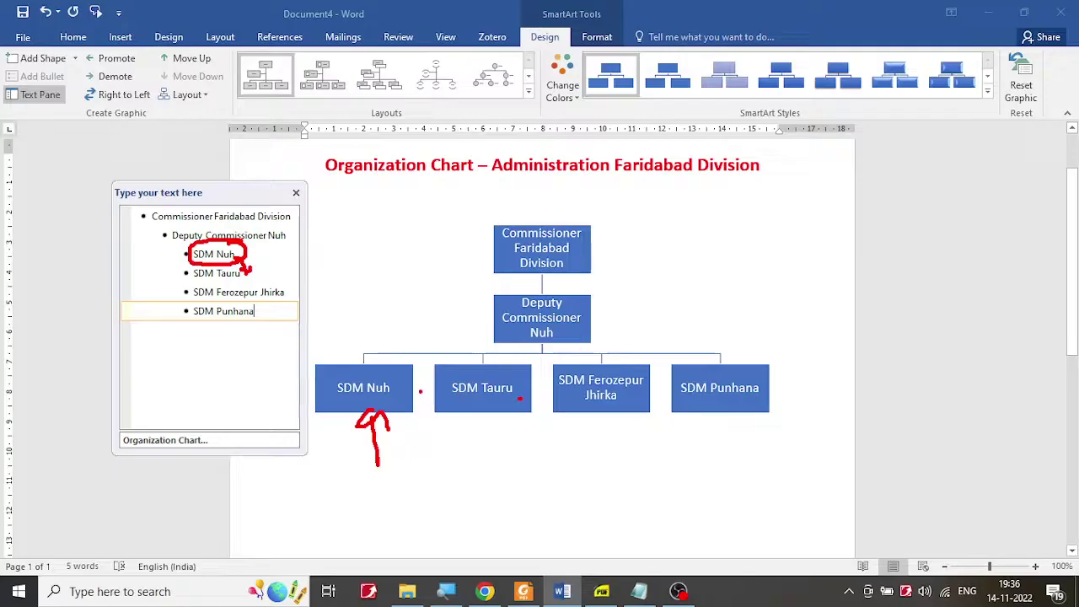
{"action": "key", "text": "Escape"}
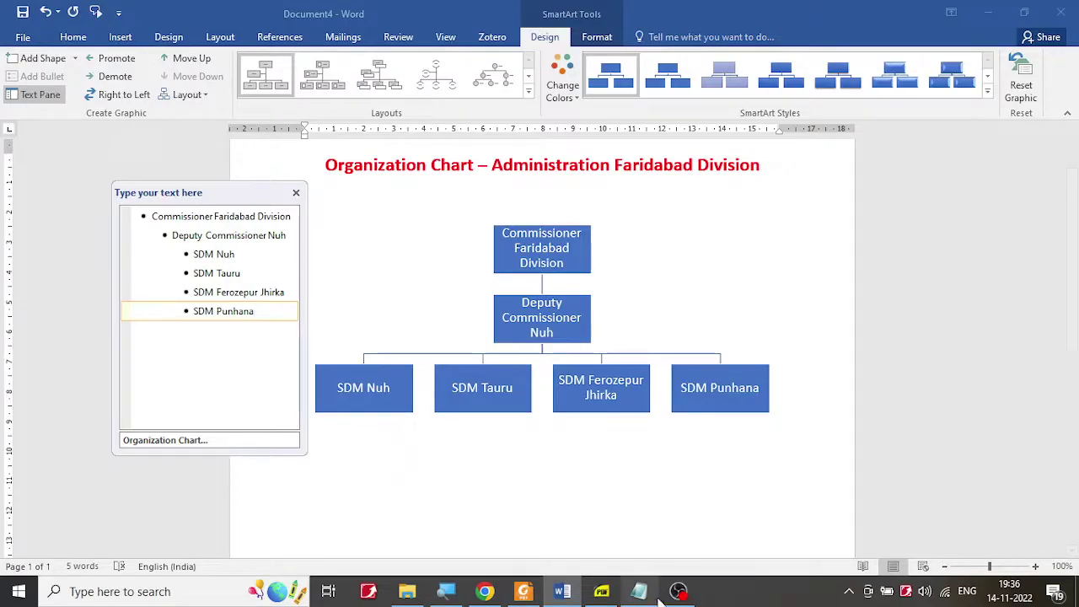
Copy "Tehsil Nuh" from the Notepad notes and add it in Word as a demoted entry one level below SDM Nuh
{"action": "left_click", "coordinate": [602, 592]}
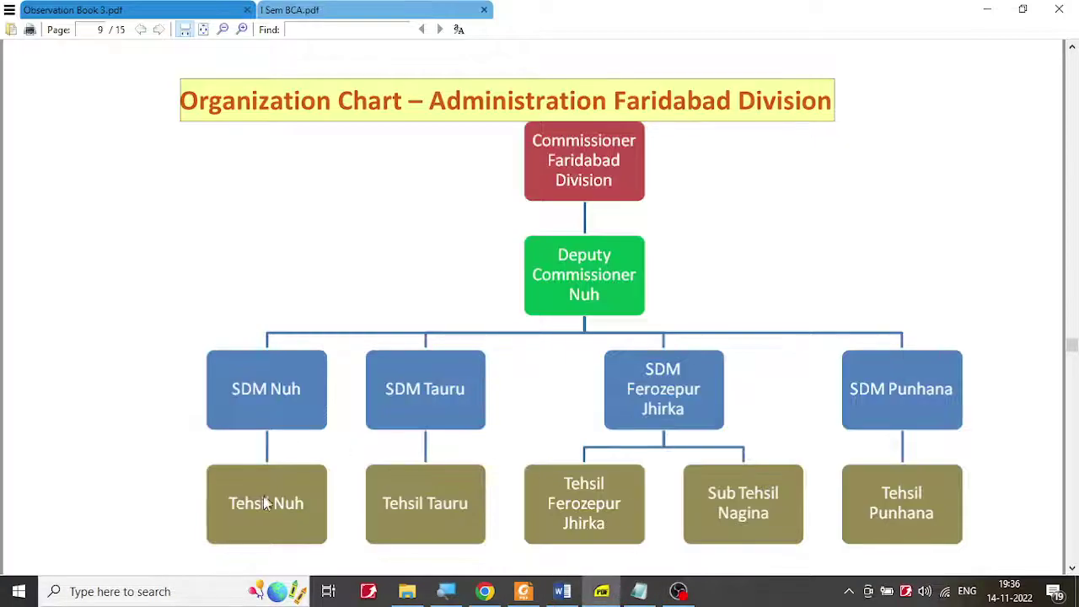
{"action": "left_click", "coordinate": [639, 591]}
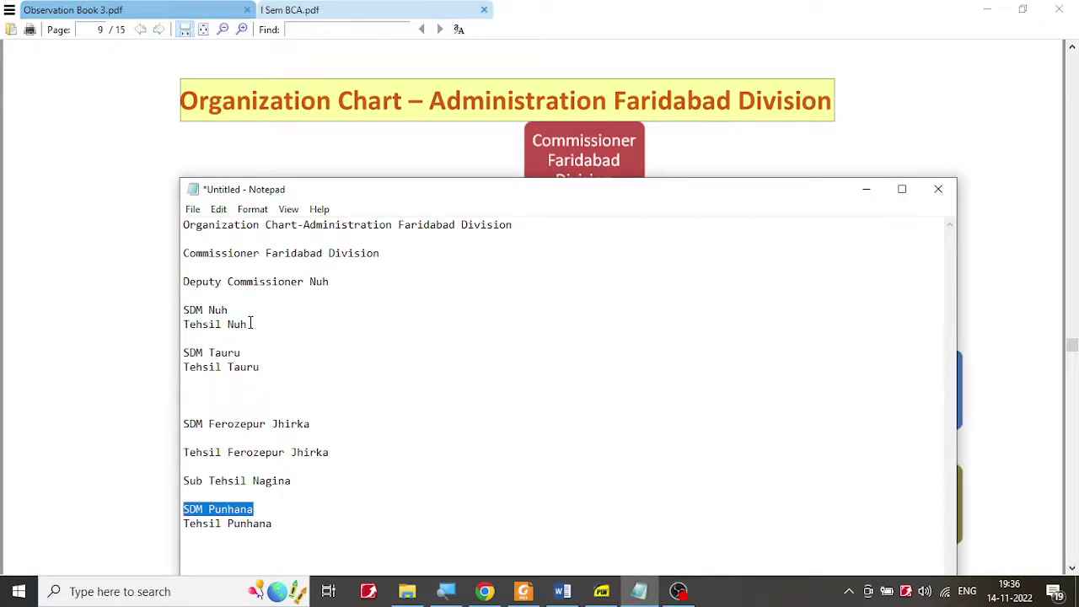
{"action": "left_click_drag", "start_coordinate": [251, 324], "coordinate": [166, 327]}
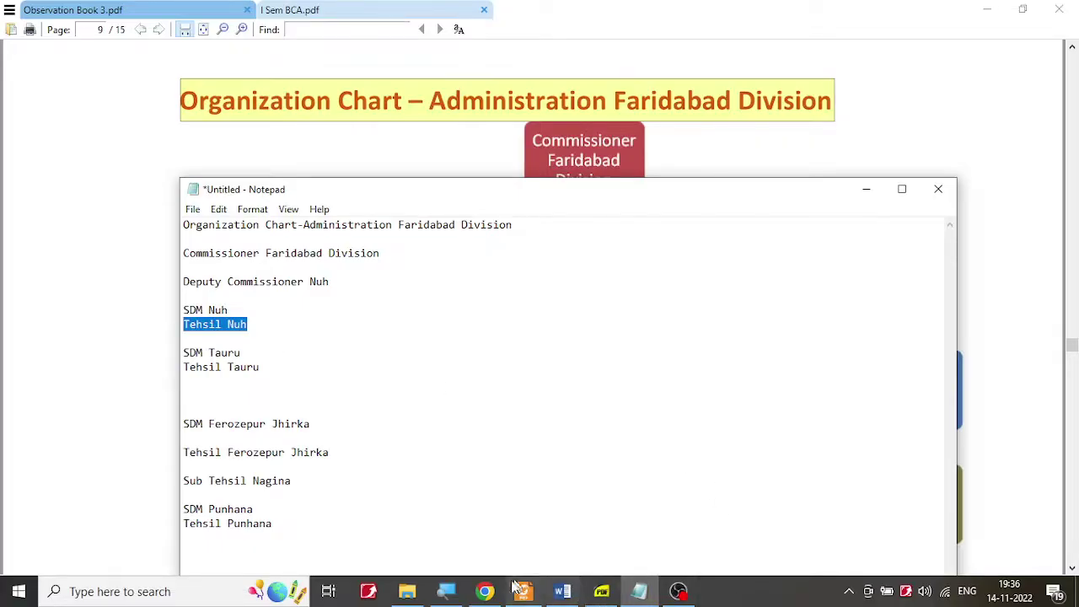
{"action": "left_click", "coordinate": [568, 595]}
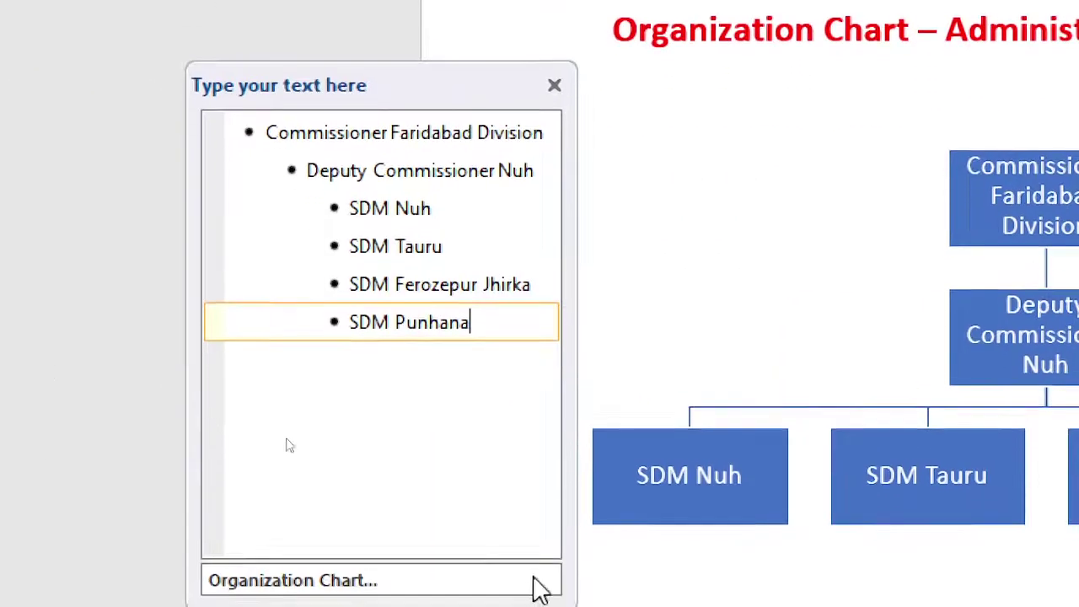
{"action": "left_click", "coordinate": [444, 210]}
{"action": "key", "text": "Return"}
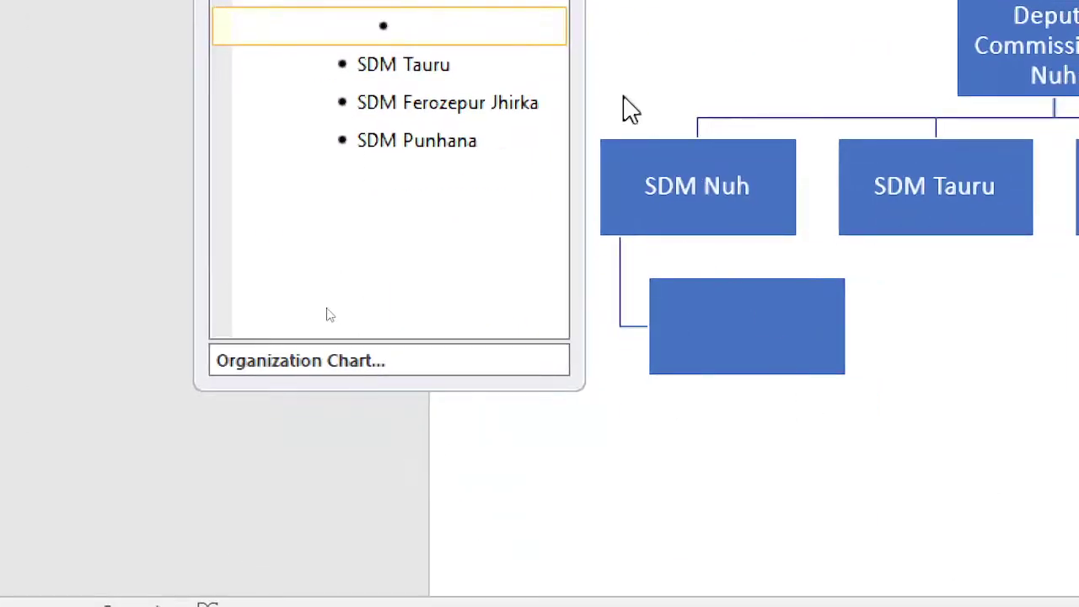
{"action": "type", "text": "Tehsil Nuh"}
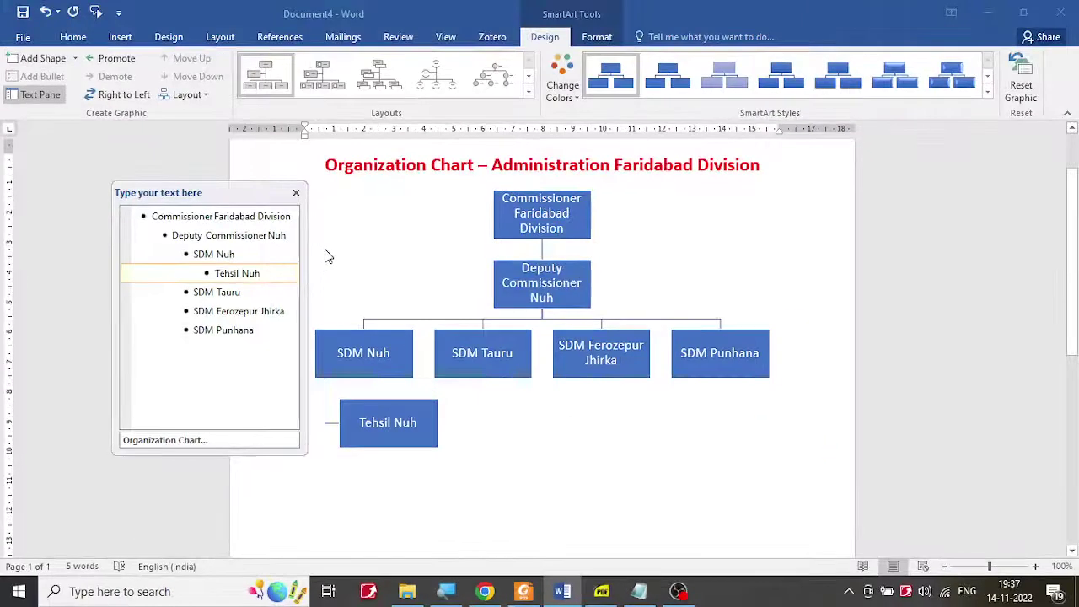
Change the branch layout of SDM Nuh so that the Tehsil Nuh box sits directly below it
{"action": "left_click", "coordinate": [397, 379]}
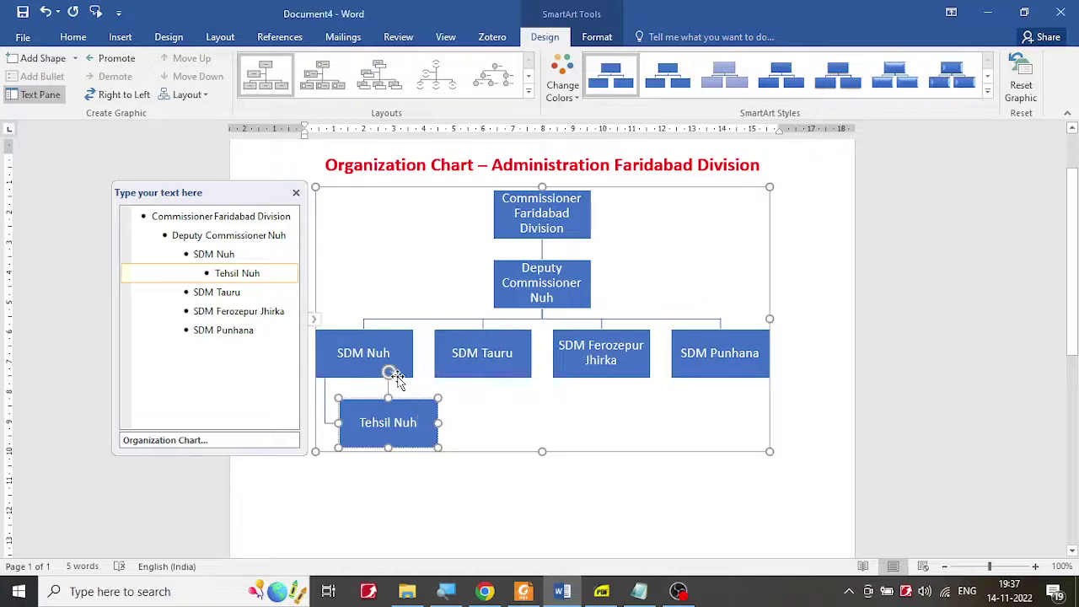
{"action": "left_click", "coordinate": [205, 95]}
{"action": "left_click", "coordinate": [203, 113]}
{"action": "left_click", "coordinate": [386, 337]}
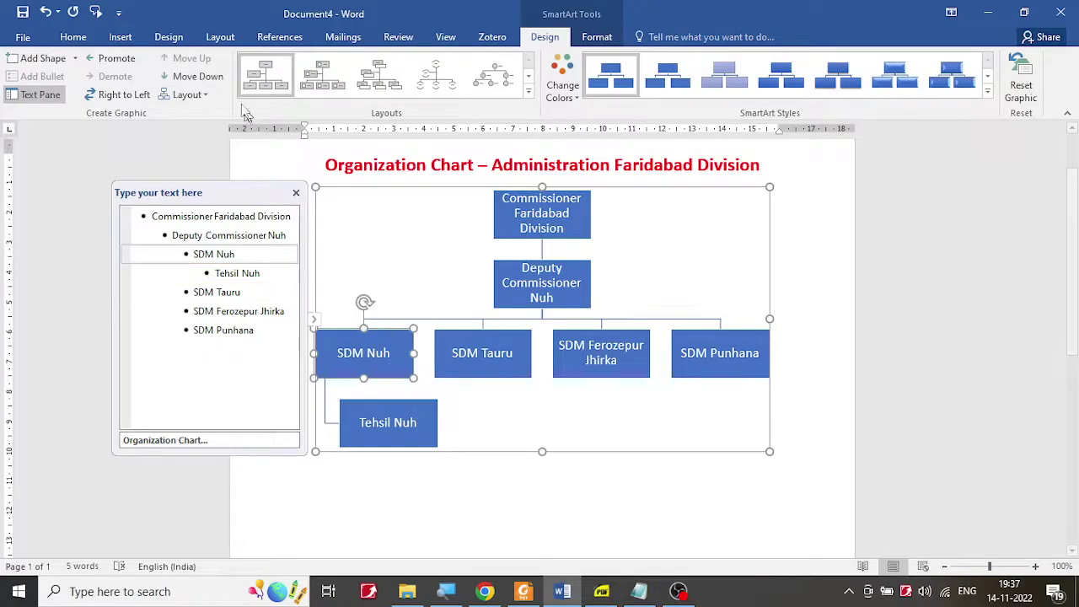
{"action": "left_click", "coordinate": [190, 94]}
{"action": "left_click", "coordinate": [202, 115]}
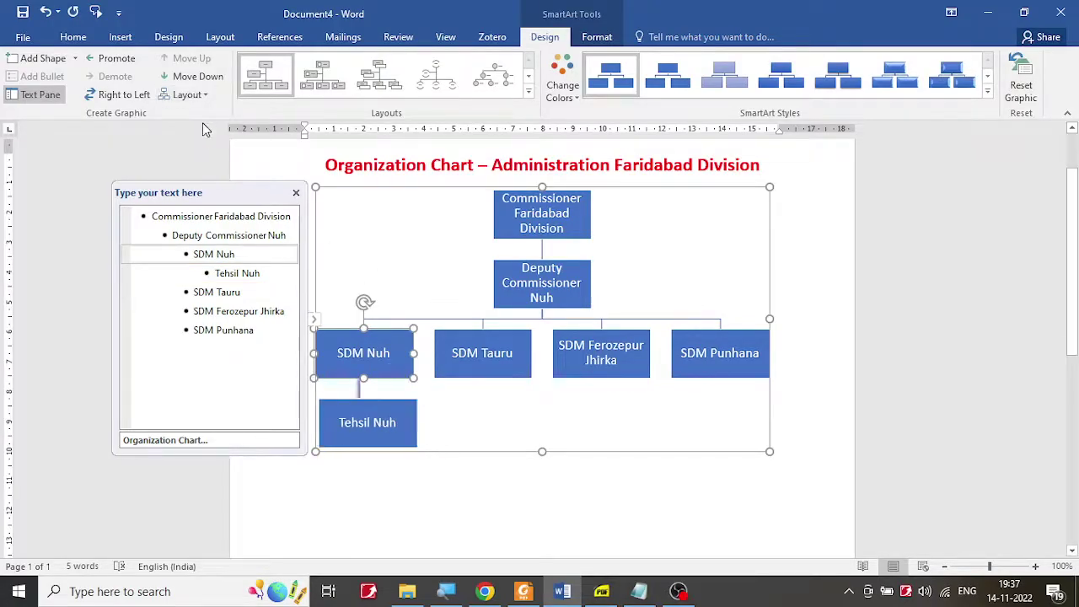
{"action": "left_click", "coordinate": [582, 445]}
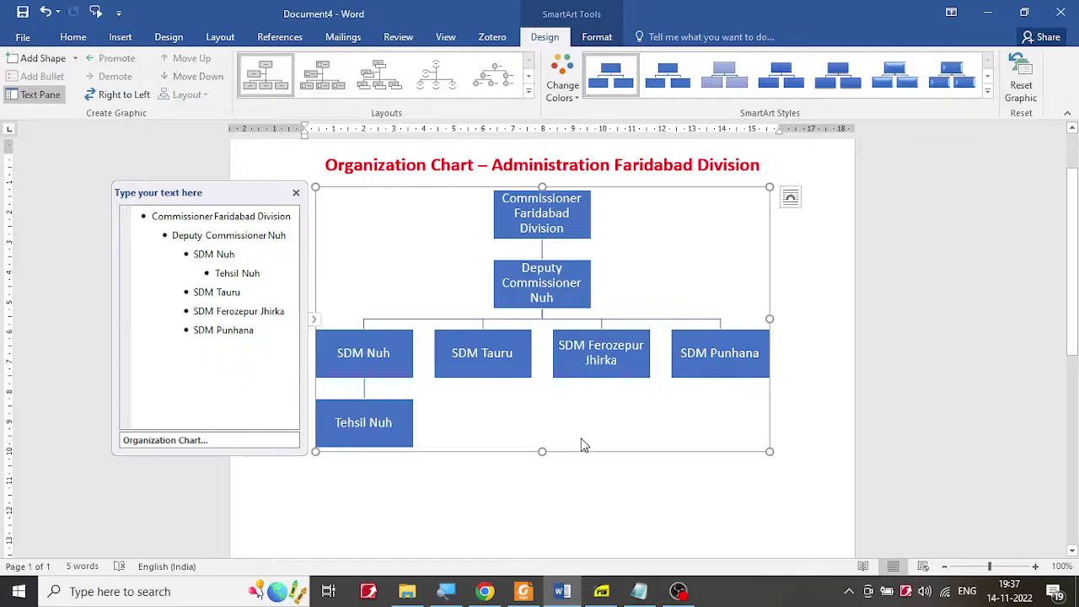
Copy "Tehsil Tauru" from the Notepad notes and add it in Word as a demoted entry one level below SDM Tauru
{"action": "left_click", "coordinate": [612, 593]}
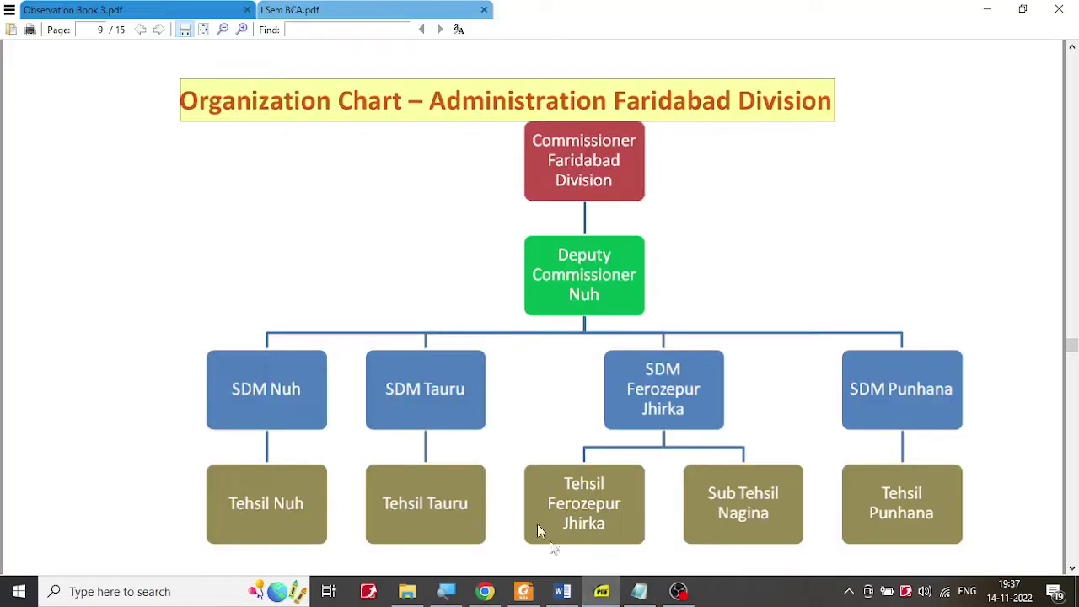
{"action": "left_click", "coordinate": [639, 592]}
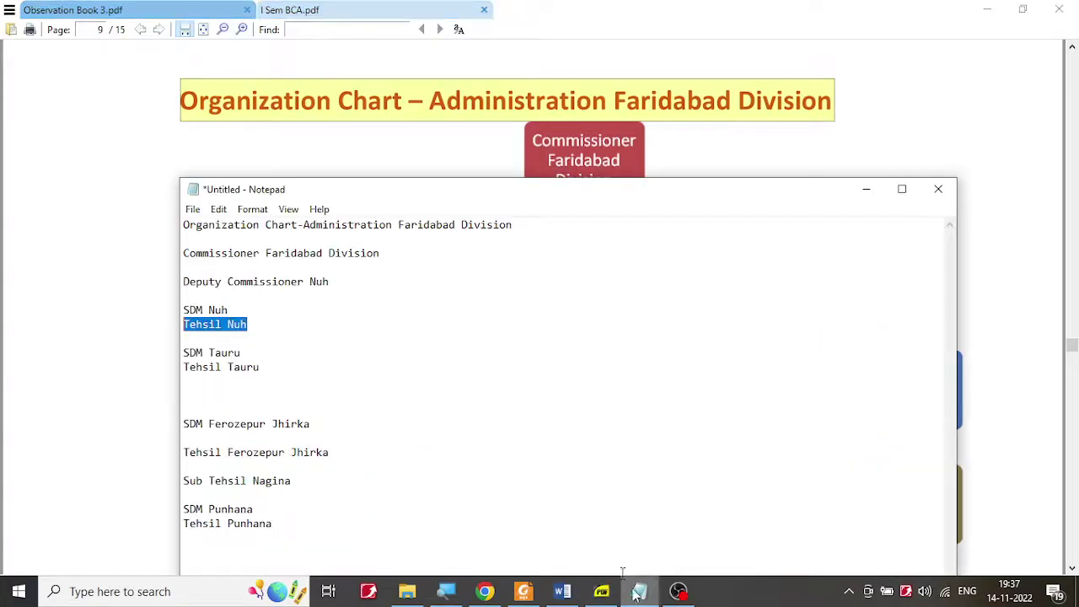
{"action": "left_click_drag", "start_coordinate": [273, 366], "coordinate": [186, 367]}
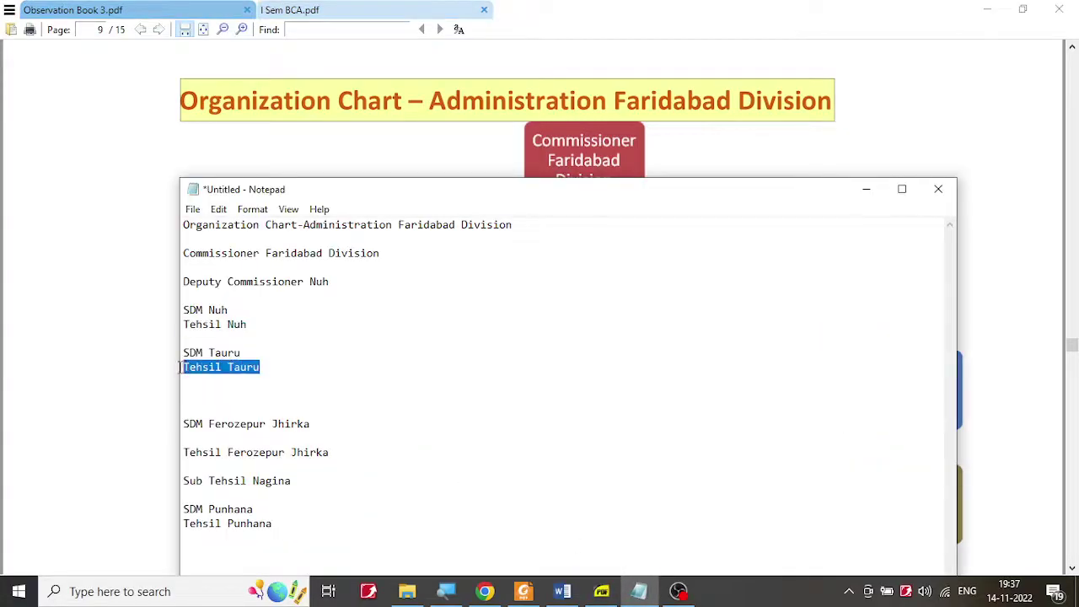
{"action": "left_click", "coordinate": [562, 594]}
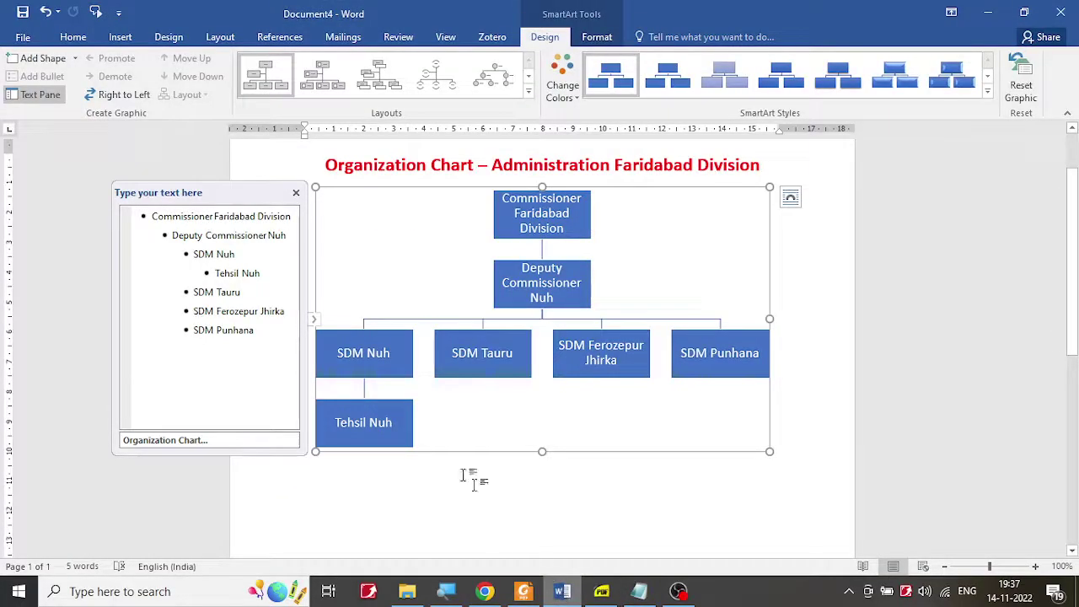
{"action": "left_click", "coordinate": [266, 293]}
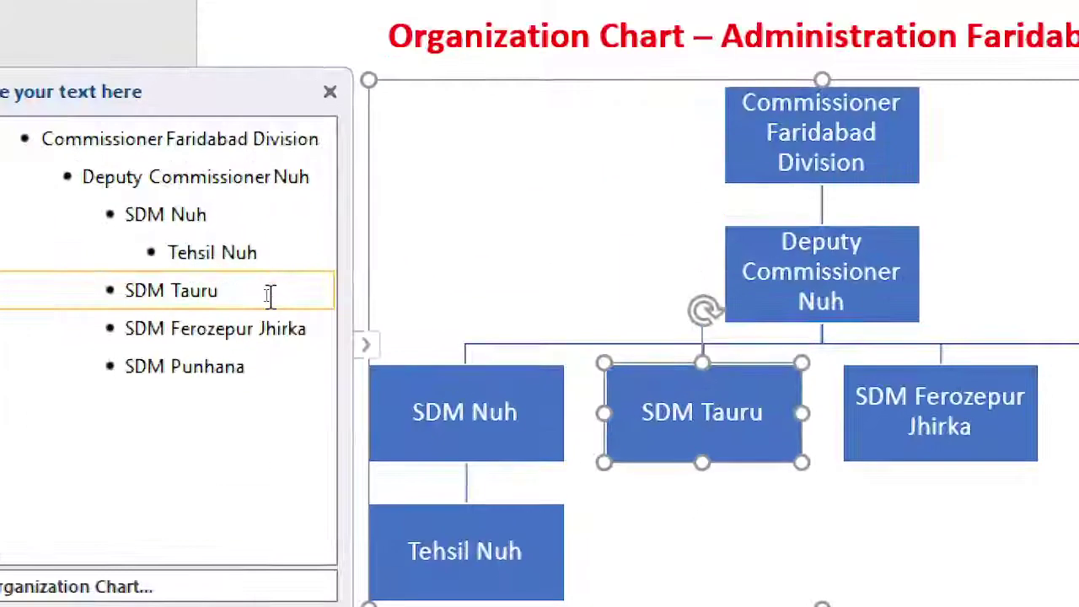
{"action": "key", "text": "Return"}
{"action": "key", "text": "Tab"}
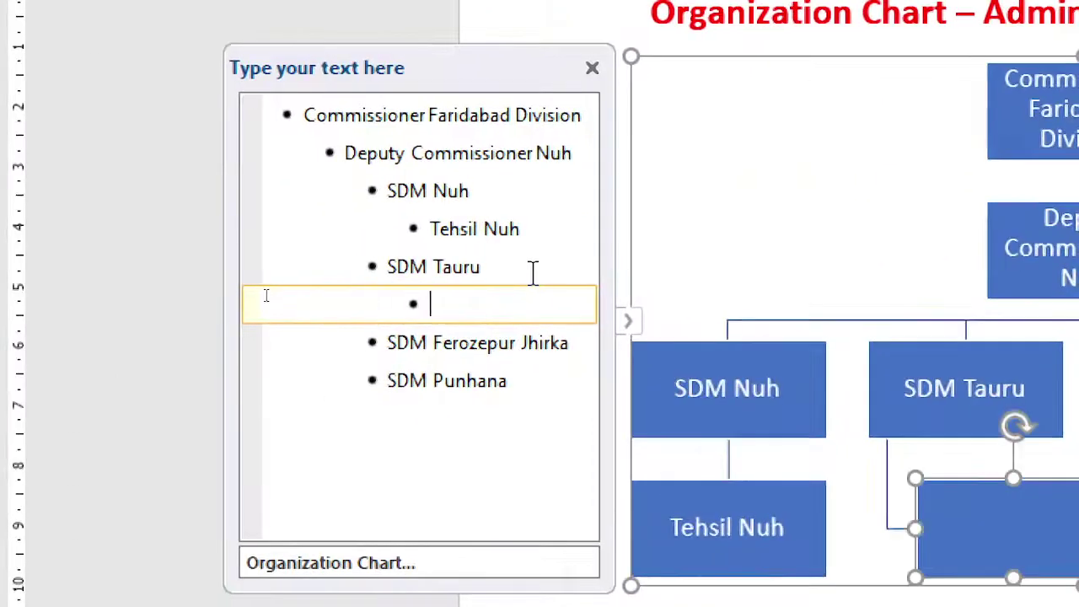
{"action": "type", "text": "Tehsil Tauru"}
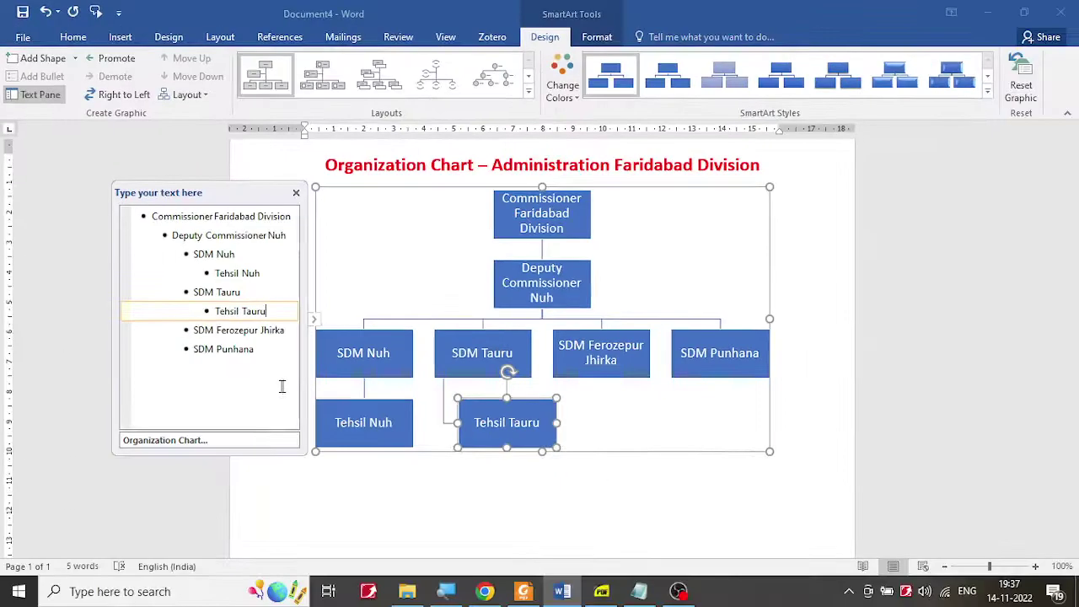
Copy "Tehsil Ferozepur Jhirka" from the Notepad notes and add it in Word as a demoted entry one level below SDM Ferozepur Jhirka
{"action": "left_click", "coordinate": [602, 591]}
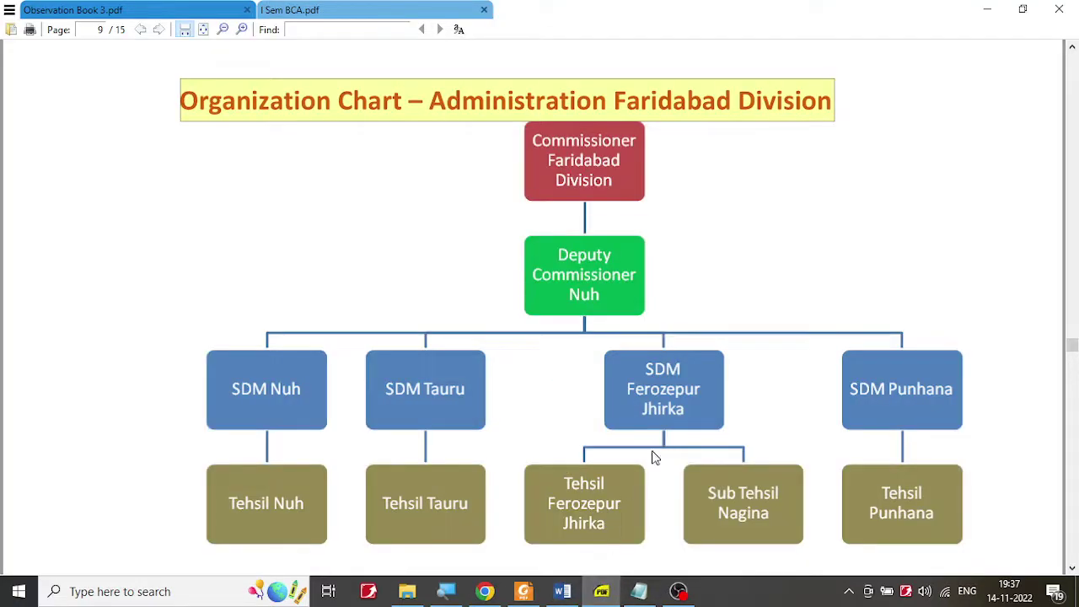
{"action": "left_click", "coordinate": [654, 593]}
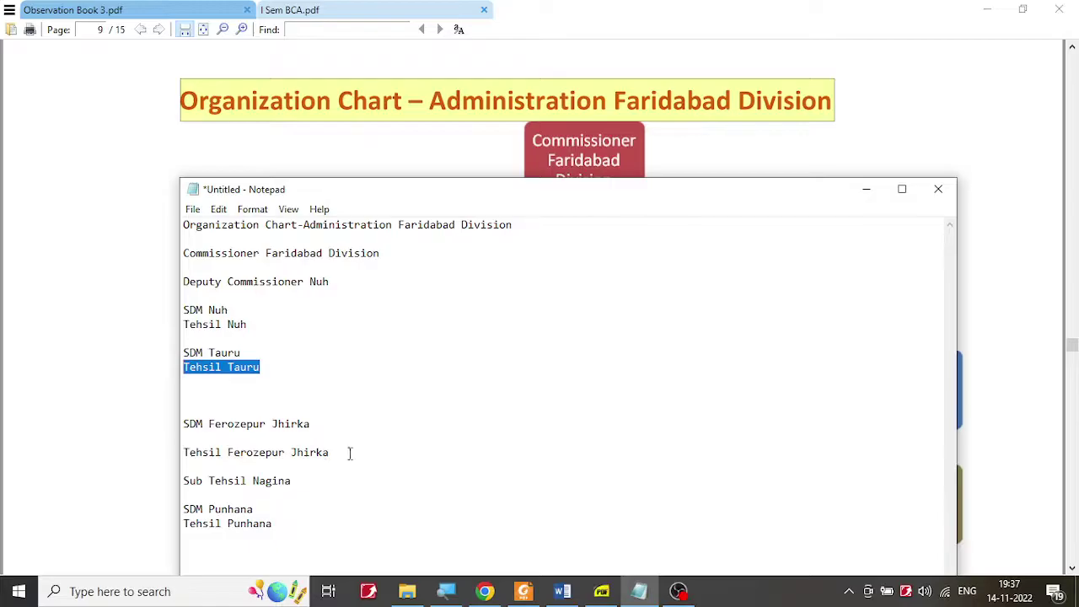
{"action": "left_click_drag", "start_coordinate": [333, 453], "coordinate": [182, 453]}
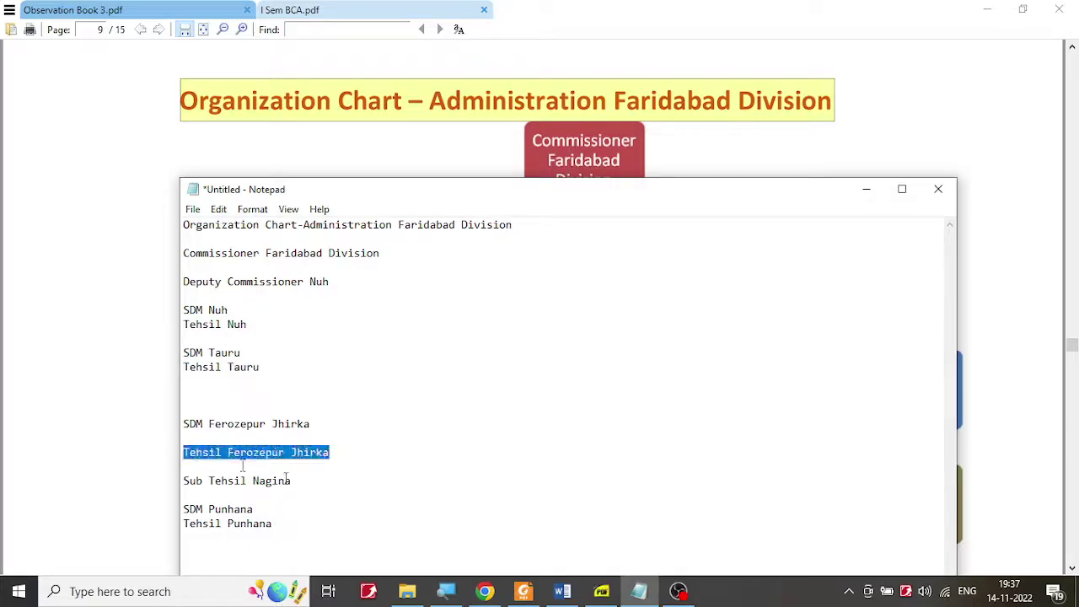
{"action": "left_click", "coordinate": [563, 591]}
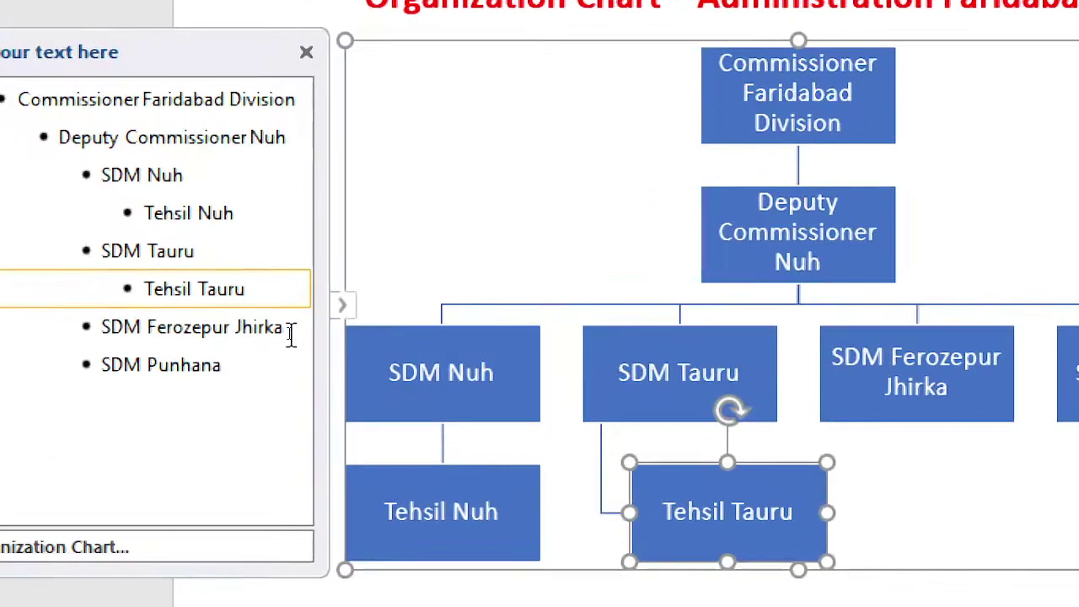
{"action": "left_click", "coordinate": [288, 325]}
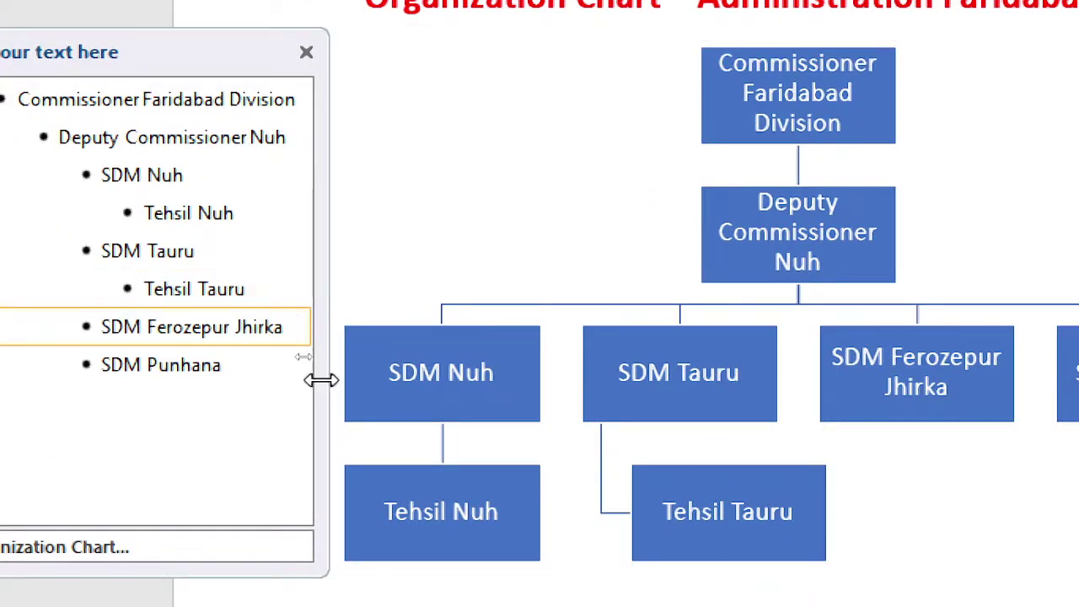
{"action": "key", "text": "Return"}
{"action": "key", "text": "Tab"}
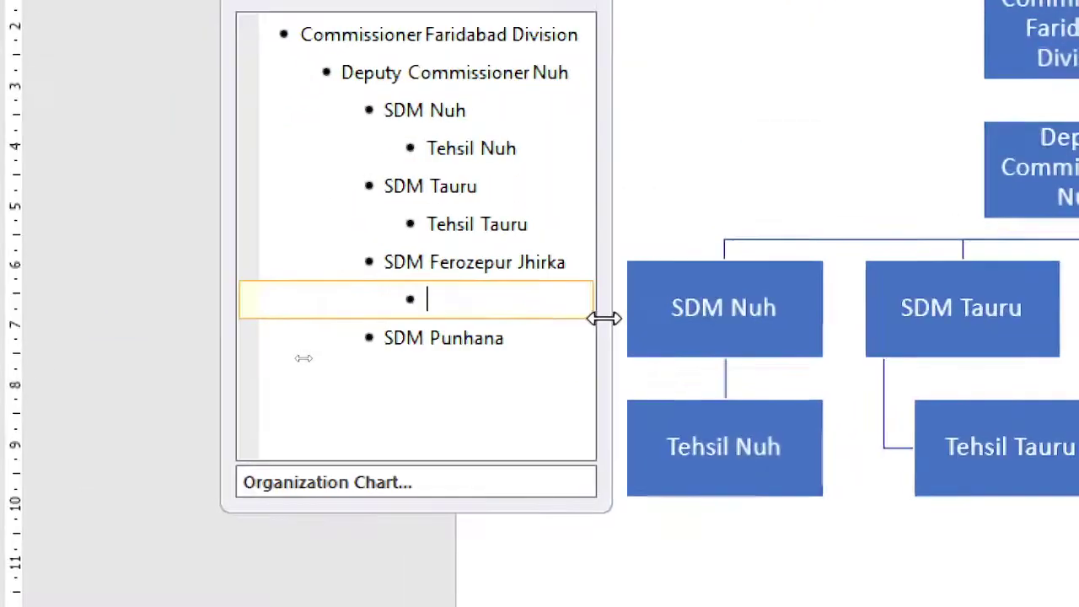
{"action": "type", "text": "Tehsil Ferozepur Jhirka"}
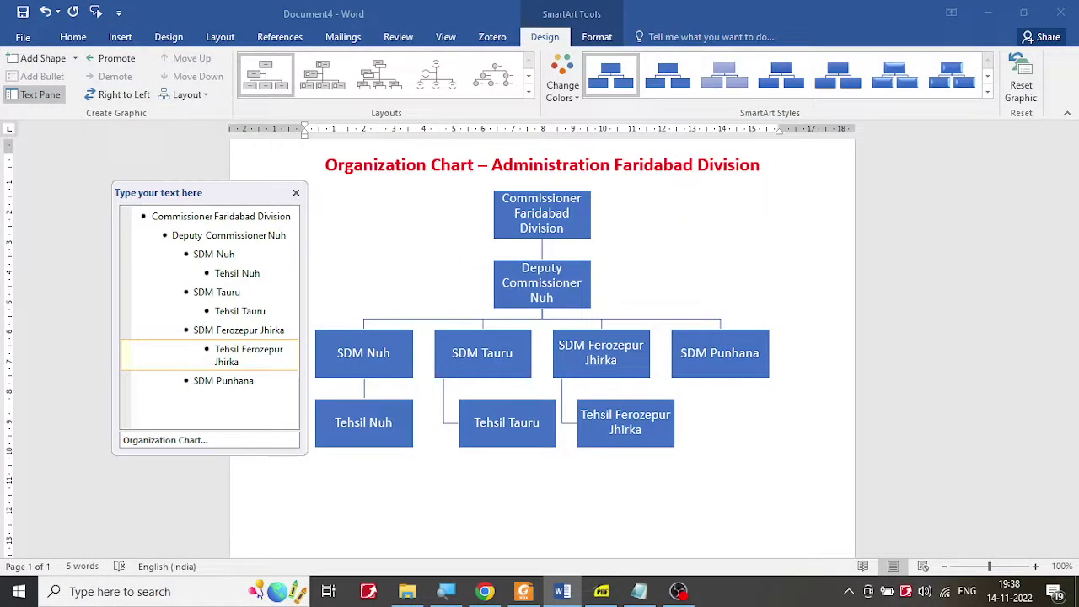
Copy "Sub Tehsil Nagina" from the Notepad notes and add it in Word as a same-level entry after Tehsil Ferozepur Jhirka
{"action": "left_click", "coordinate": [639, 591]}
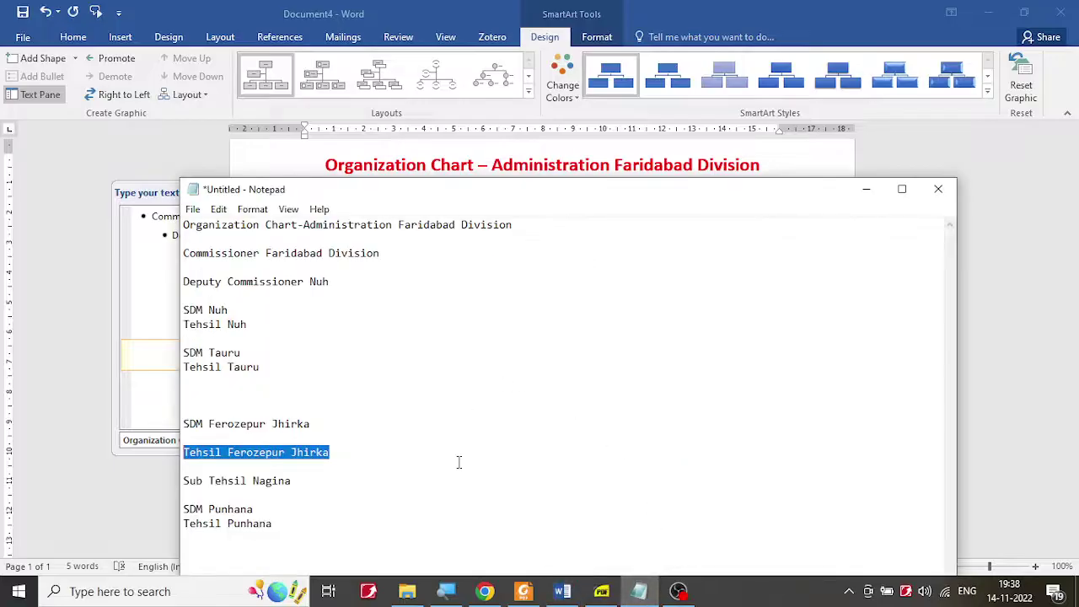
{"action": "left_click", "coordinate": [602, 591]}
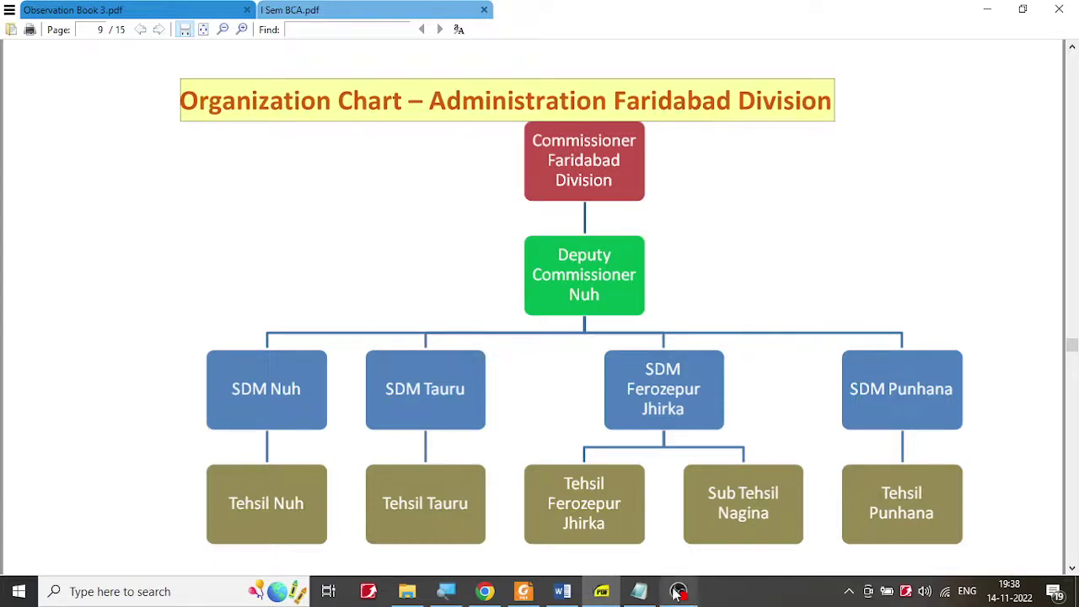
{"action": "left_click", "coordinate": [639, 592]}
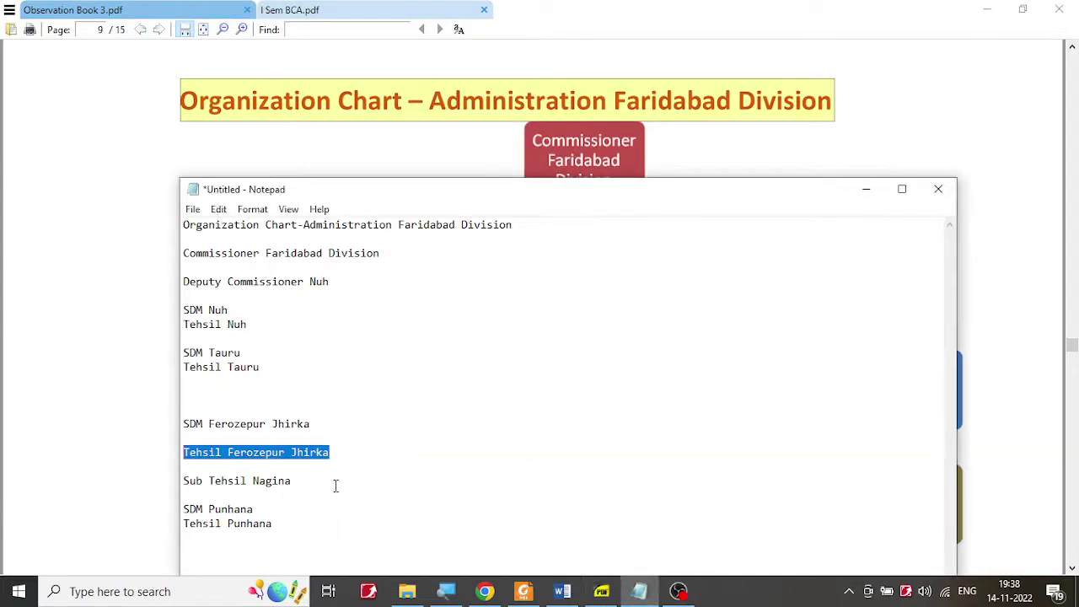
{"action": "left_click_drag", "start_coordinate": [335, 489], "coordinate": [186, 479]}
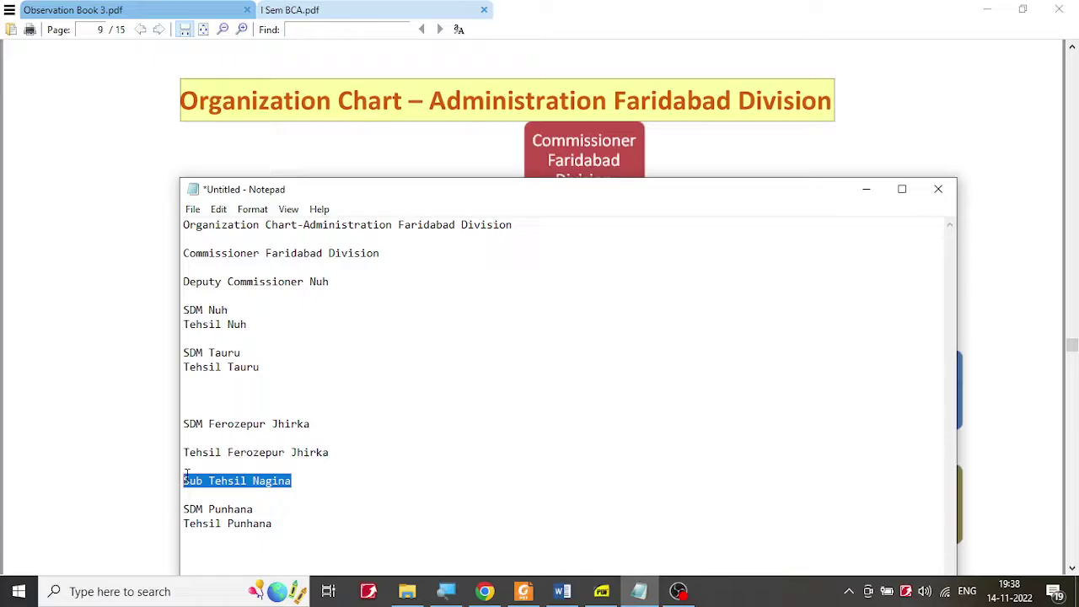
{"action": "left_click", "coordinate": [578, 597]}
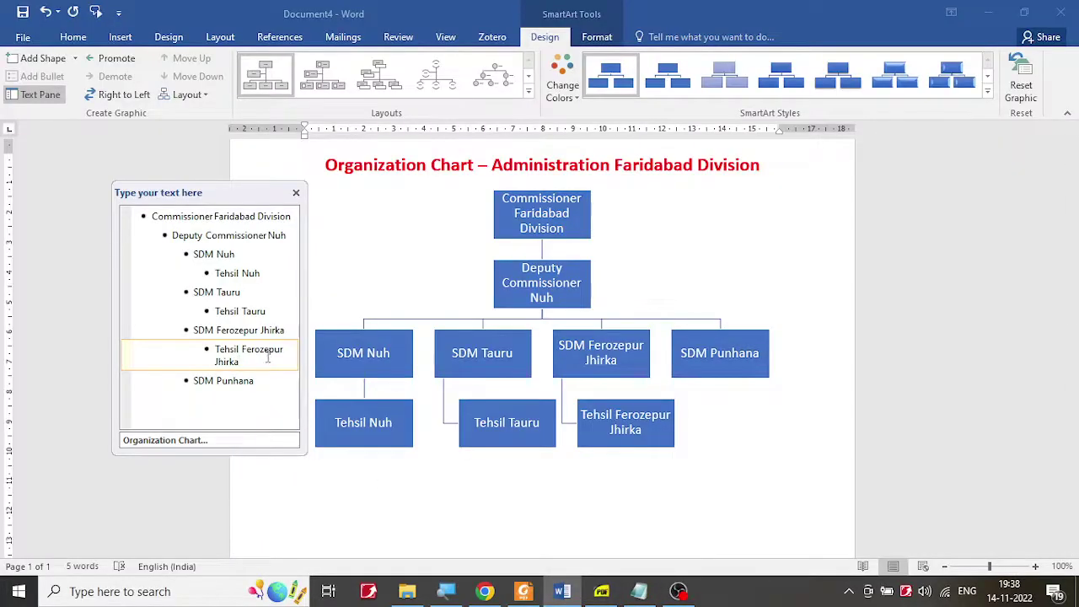
{"action": "left_click", "coordinate": [602, 593]}
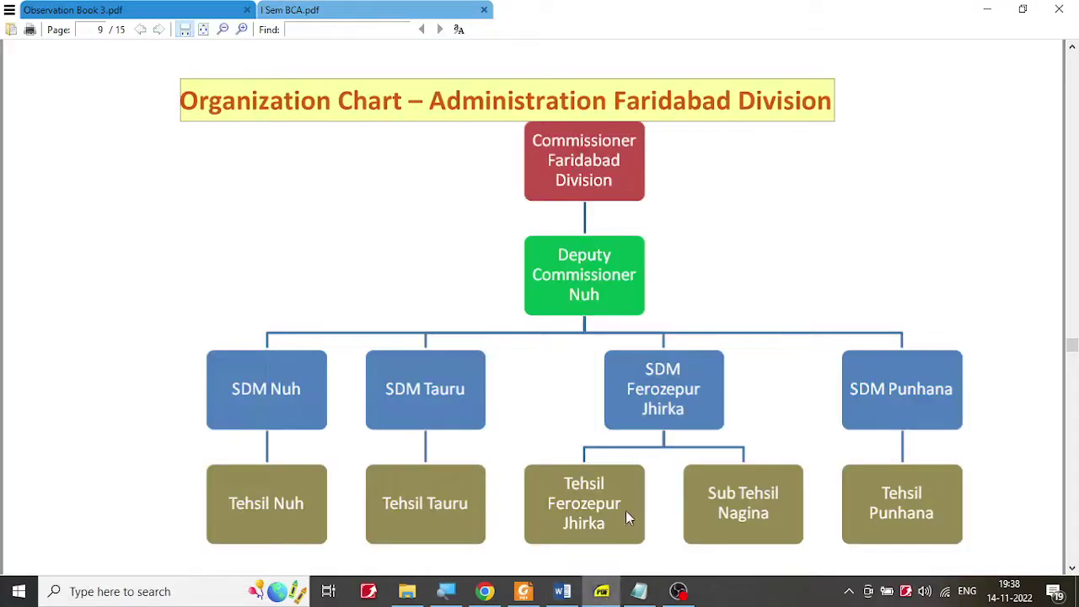
{"action": "left_click", "coordinate": [561, 592]}
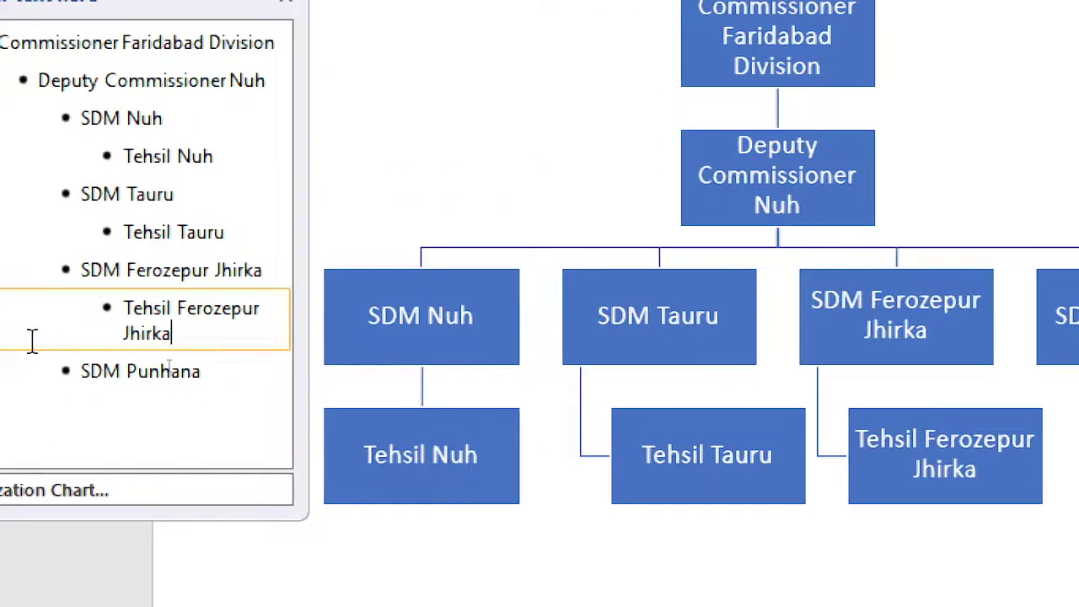
{"action": "key", "text": "Return"}
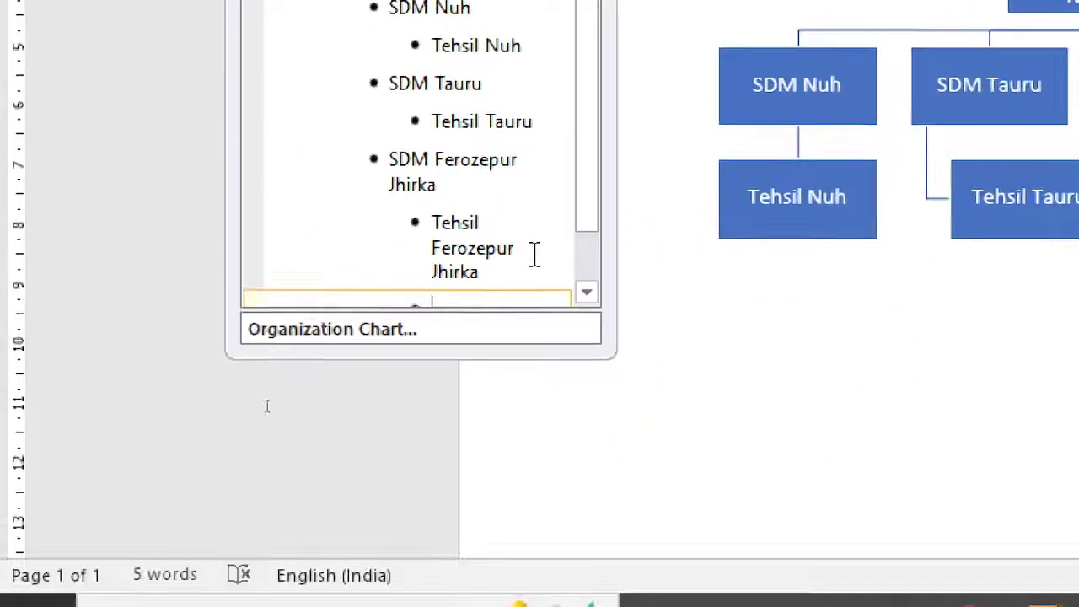
{"action": "type", "text": "Sub Tehsil Nagina"}
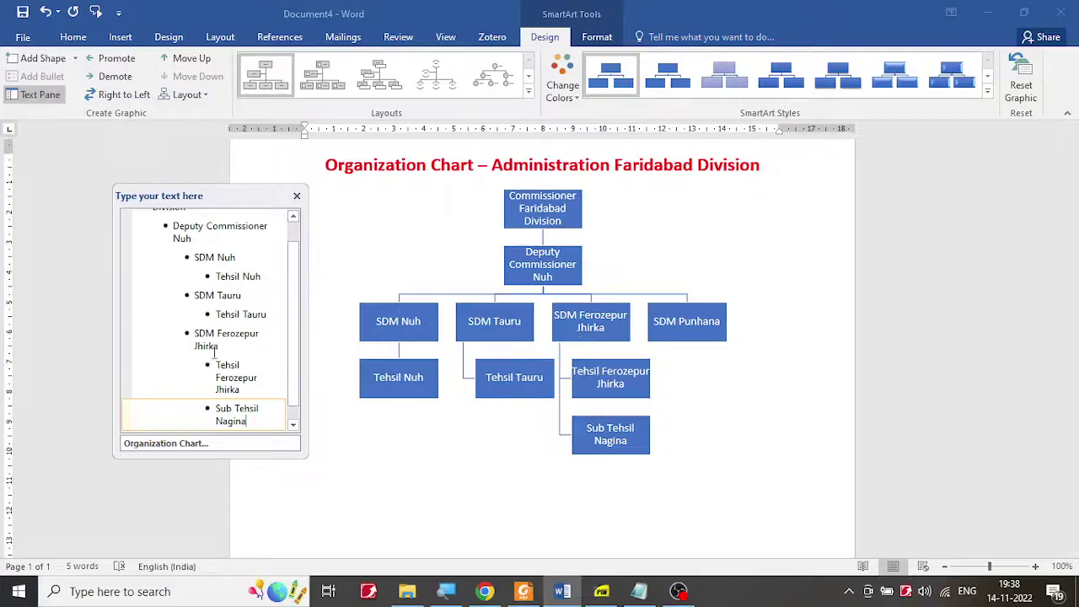
Try demoting Sub Tehsil Nagina to one level below Tehsil Ferozepur Jhirka, and promote it back
{"action": "scroll", "coordinate": [218, 361], "scroll_direction": "down", "scroll_amount": 1}
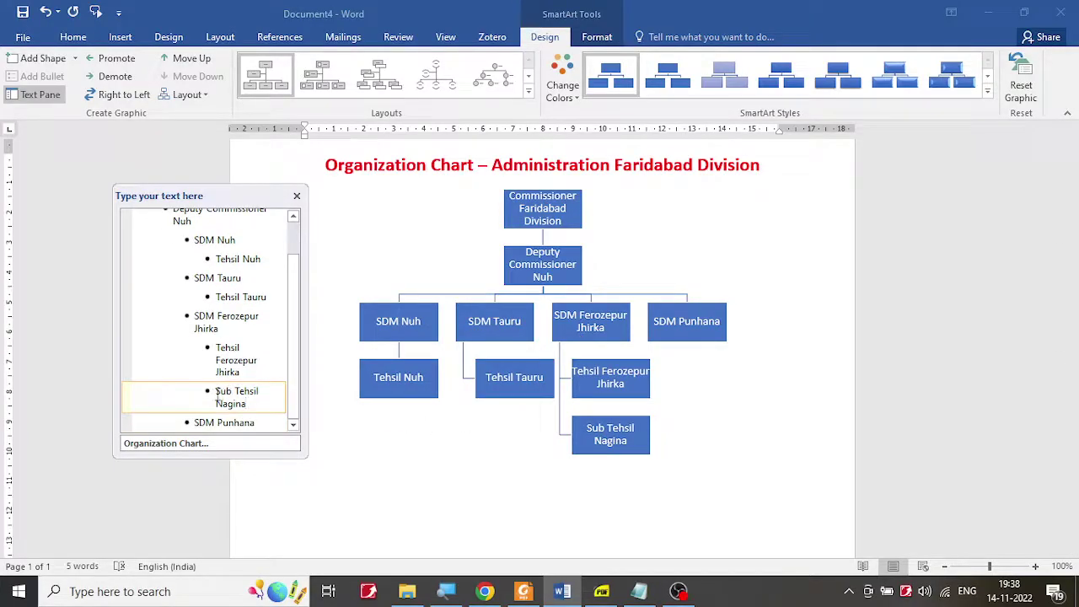
{"action": "key", "text": "Tab"}
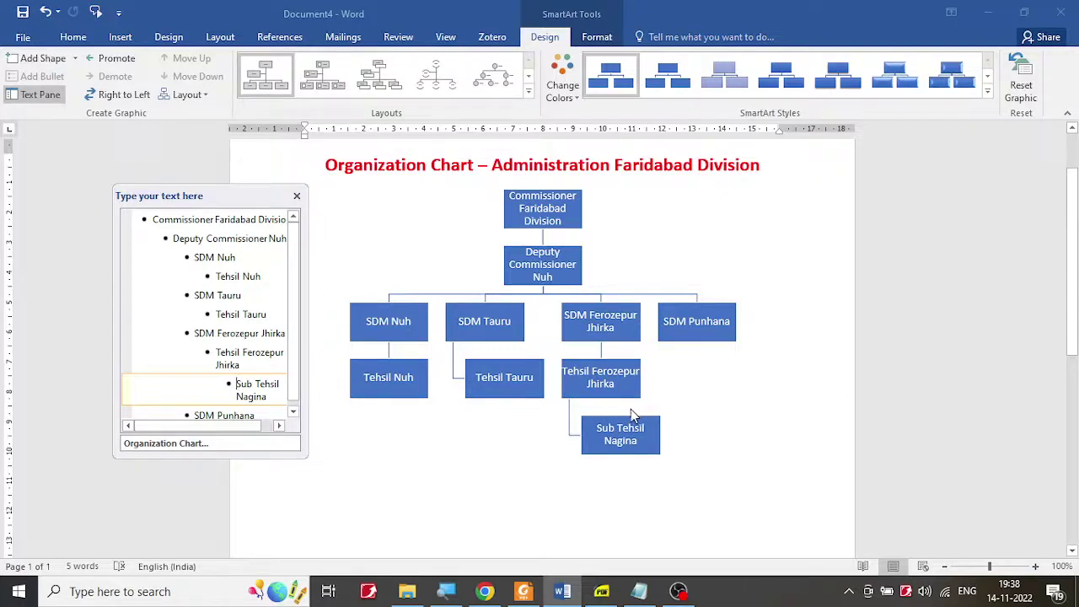
{"action": "left_click", "coordinate": [126, 68]}
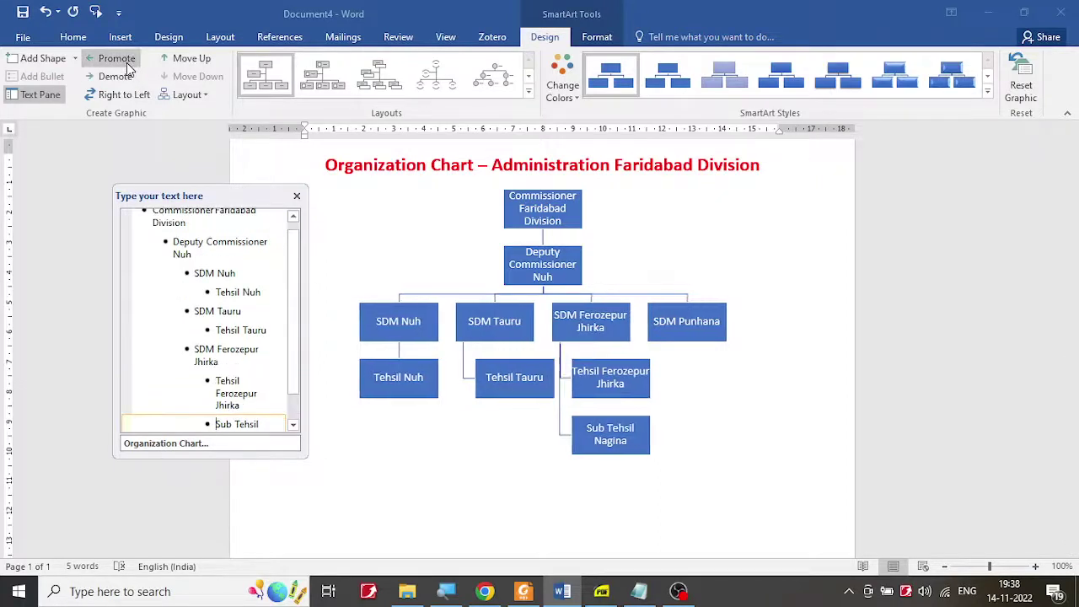
Copy "Tehsil Punhana" from the Notepad notes and add it in Word as a demoted entry one level below SDM Punhana
{"action": "scroll", "coordinate": [245, 426], "scroll_direction": "down", "scroll_amount": 1}
{"action": "left_click", "coordinate": [264, 423]}
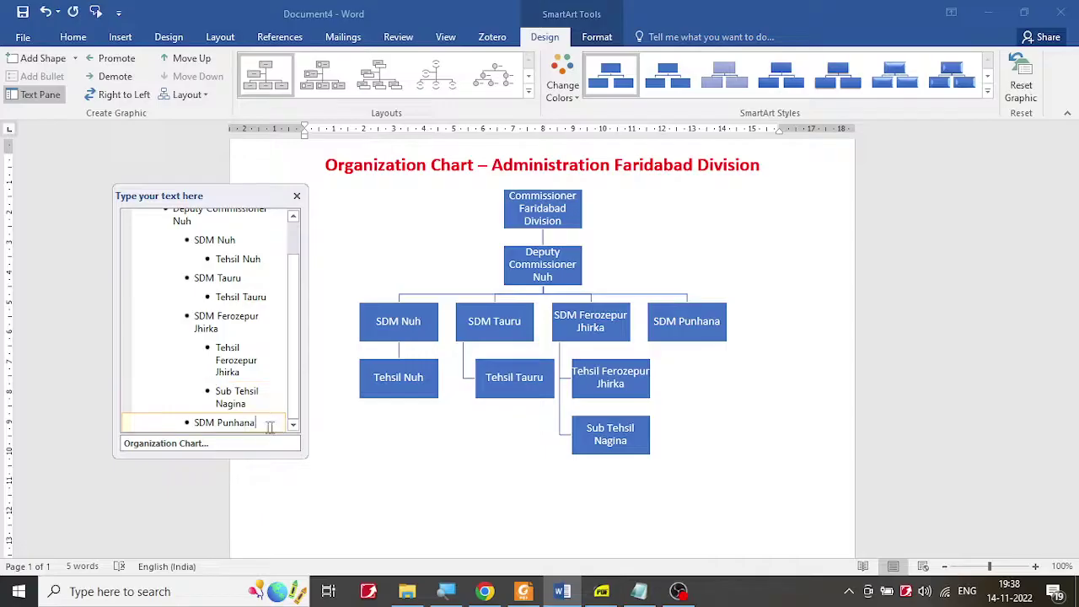
{"action": "left_click", "coordinate": [639, 594]}
{"action": "left_click_drag", "start_coordinate": [292, 523], "coordinate": [145, 533]}
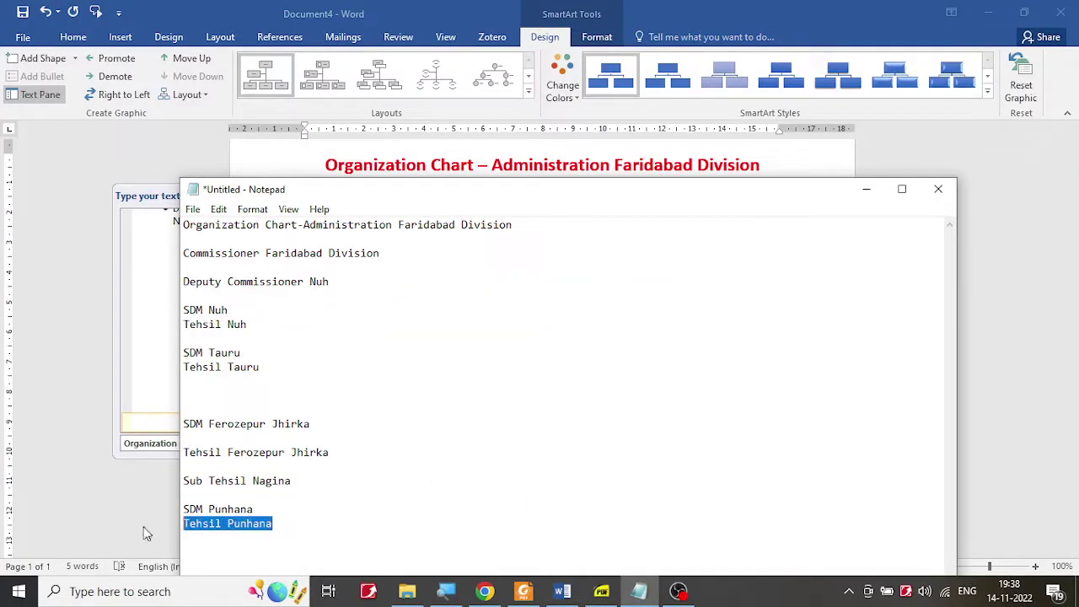
{"action": "left_click", "coordinate": [602, 591]}
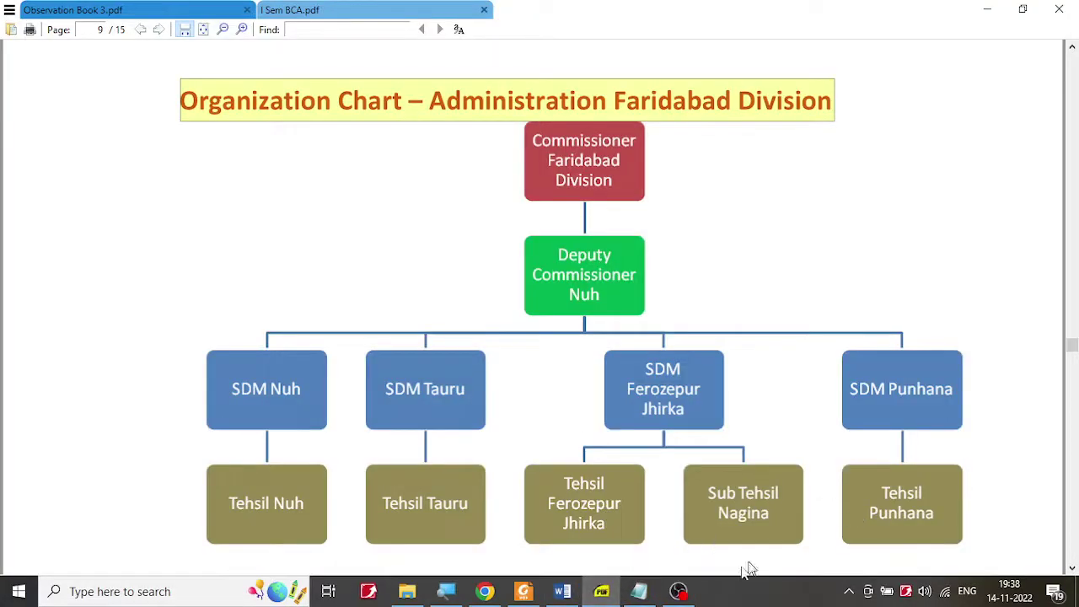
{"action": "left_click", "coordinate": [562, 592]}
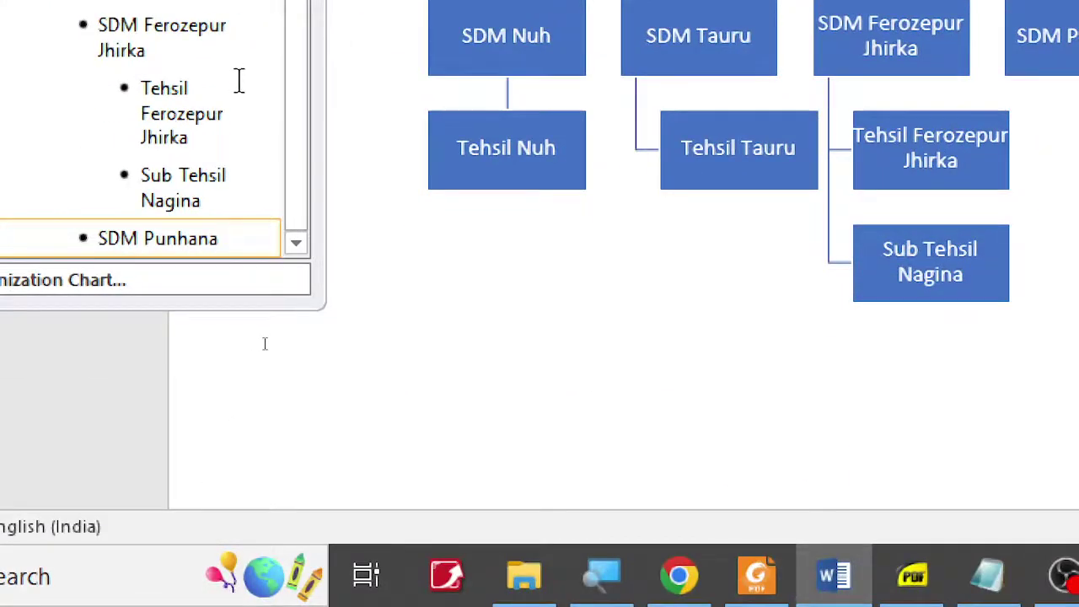
{"action": "key", "text": "Return"}
{"action": "key", "text": "Tab"}
{"action": "type", "text": "Tehsil Punhana"}
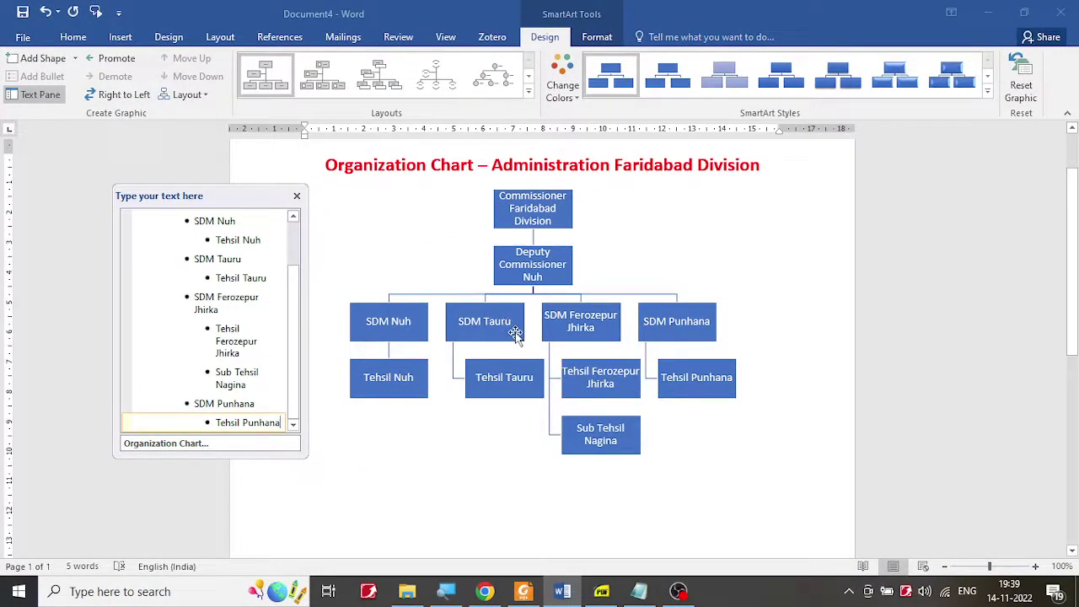
Set the branch layout of the SDM Tauru box to Standard
{"action": "left_click", "coordinate": [470, 314]}
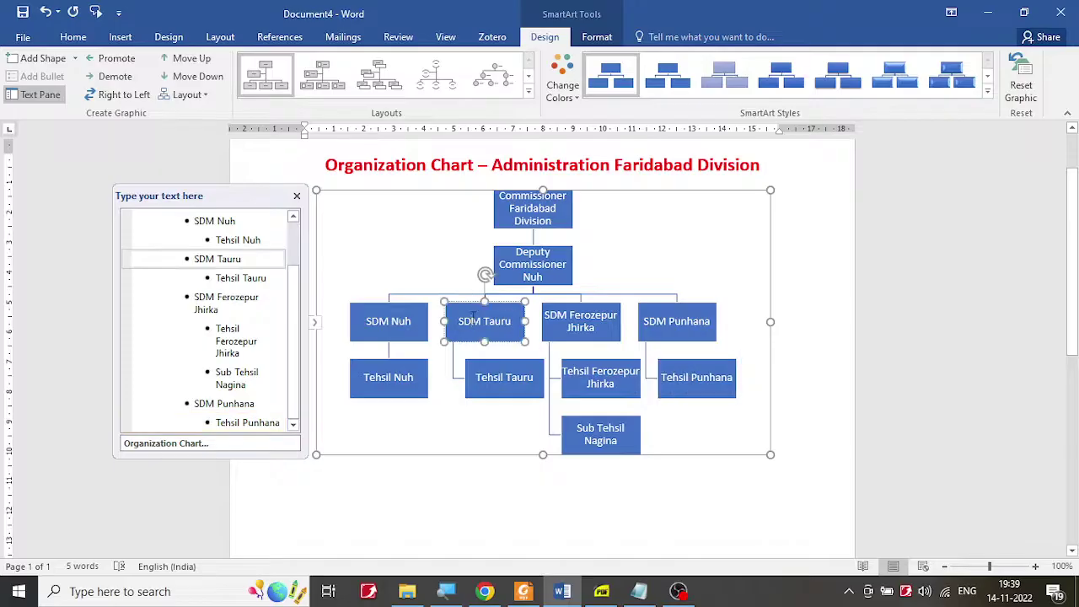
{"action": "left_click", "coordinate": [208, 98]}
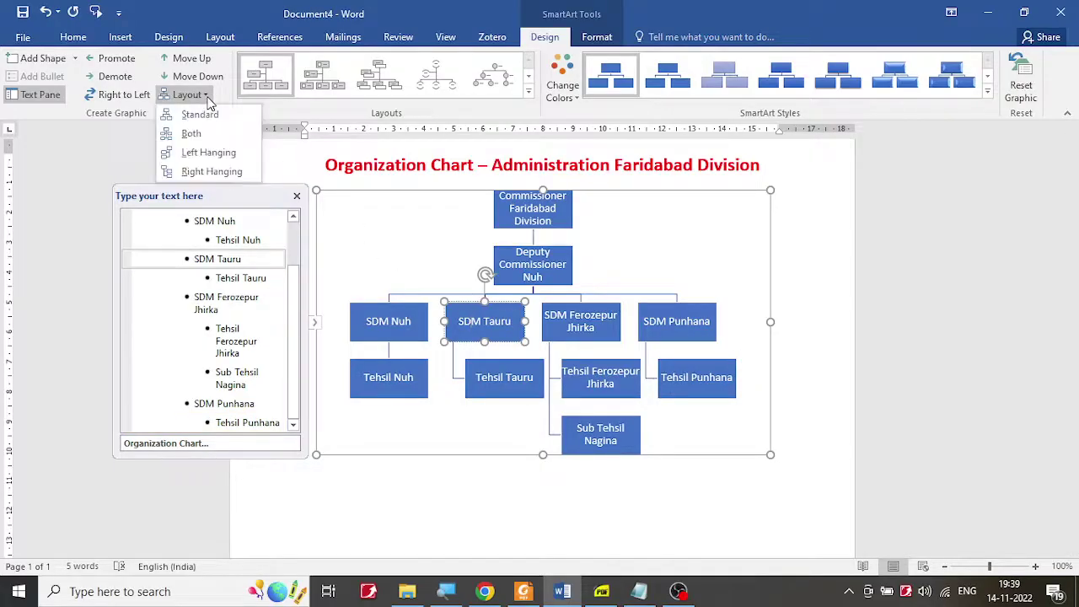
{"action": "left_click", "coordinate": [200, 113]}
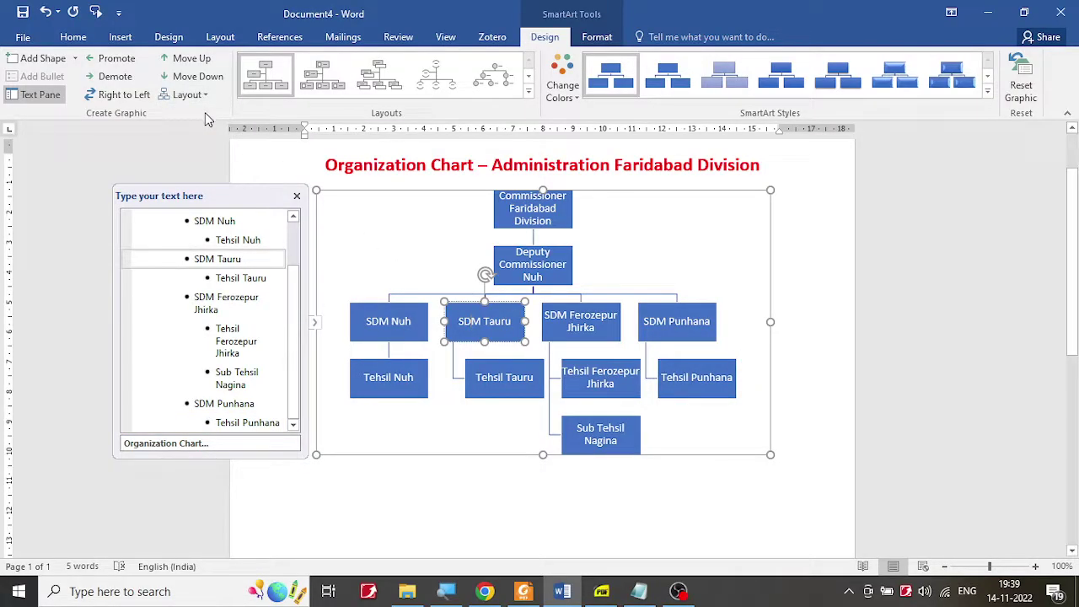
Set the branch layout of the SDM Ferozepur Jhirka and SDM Punhana boxes to Standard
{"action": "left_click", "coordinate": [609, 333]}
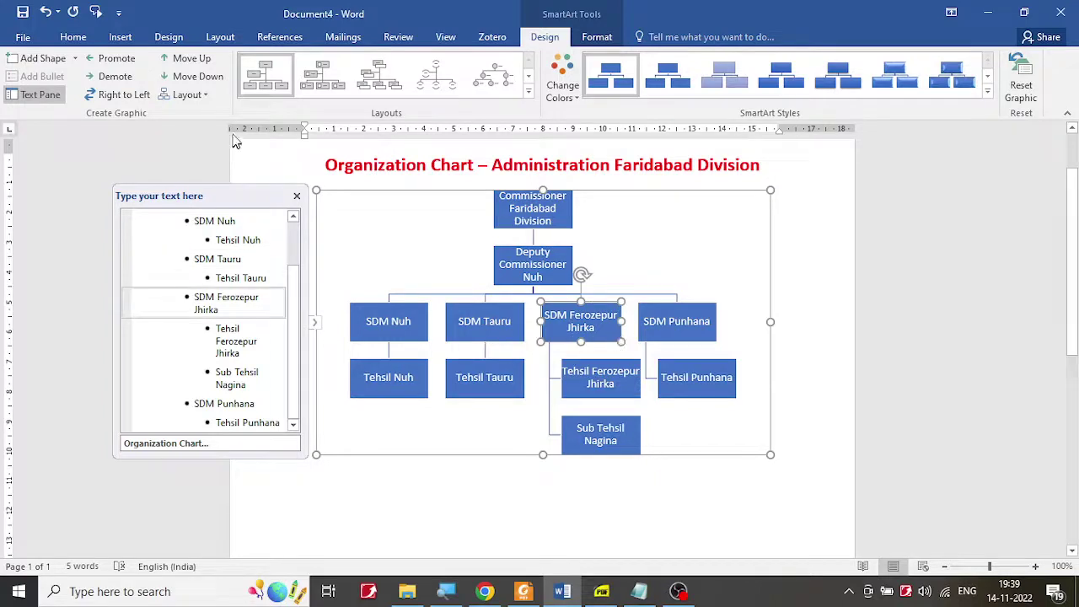
{"action": "left_click", "coordinate": [207, 96]}
{"action": "left_click", "coordinate": [200, 114]}
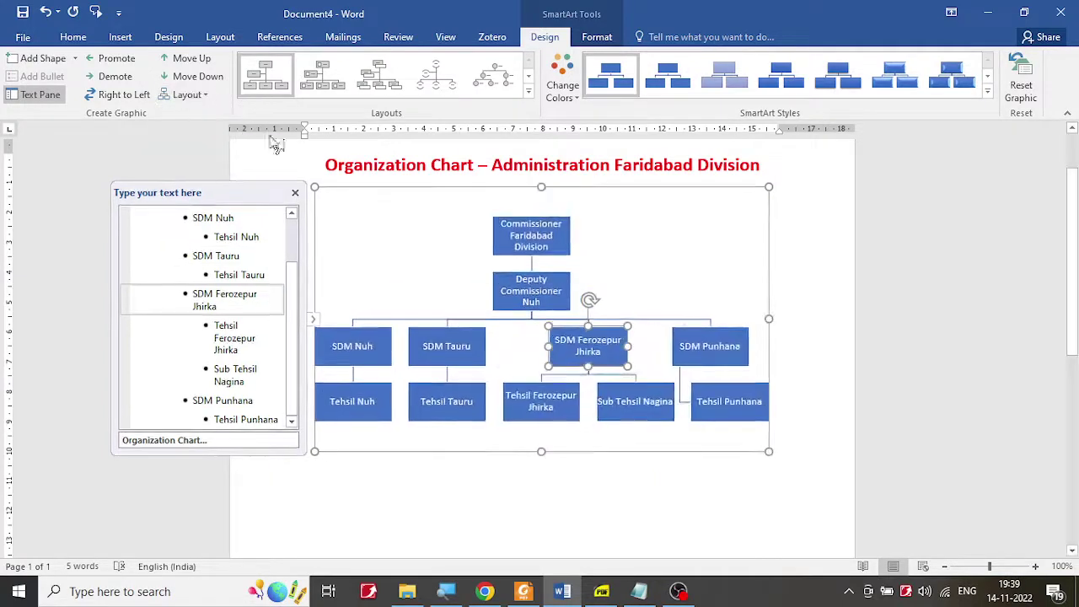
{"action": "left_click", "coordinate": [725, 364]}
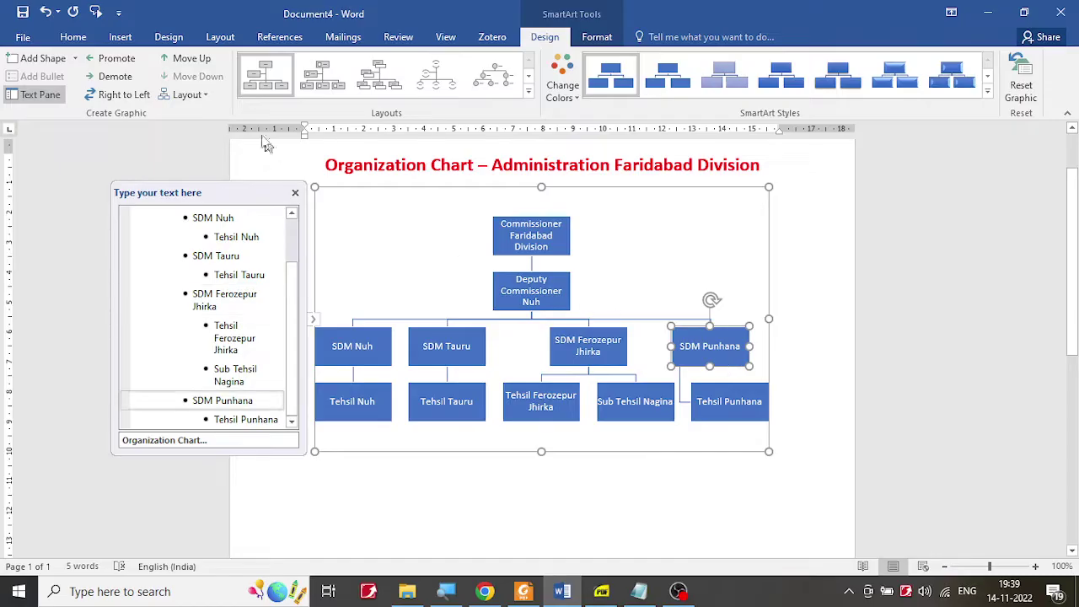
{"action": "left_click", "coordinate": [189, 94]}
{"action": "left_click", "coordinate": [200, 114]}
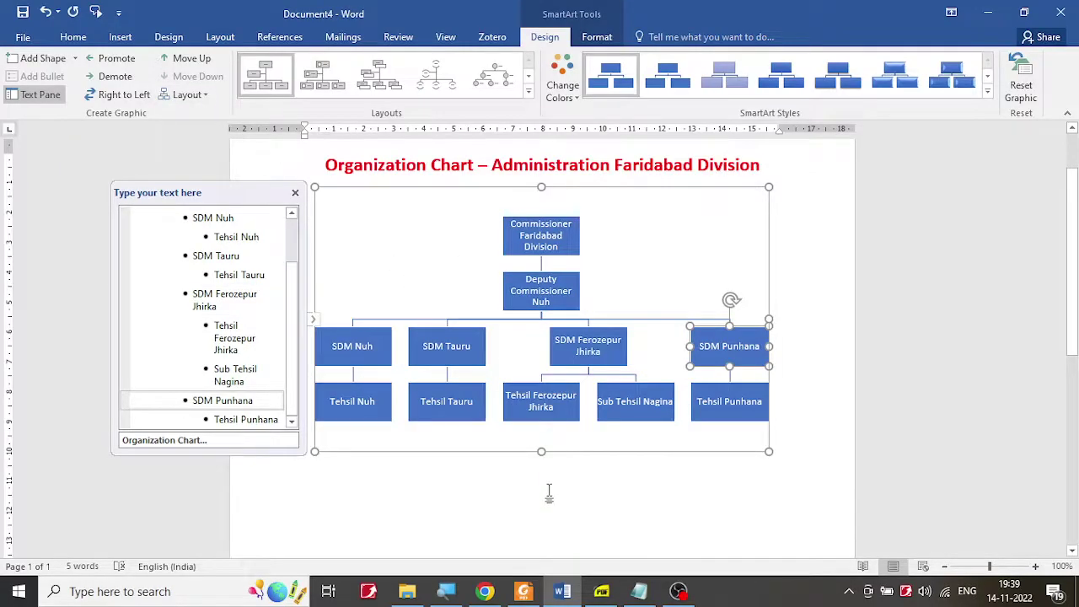
{"action": "key", "text": "Escape"}
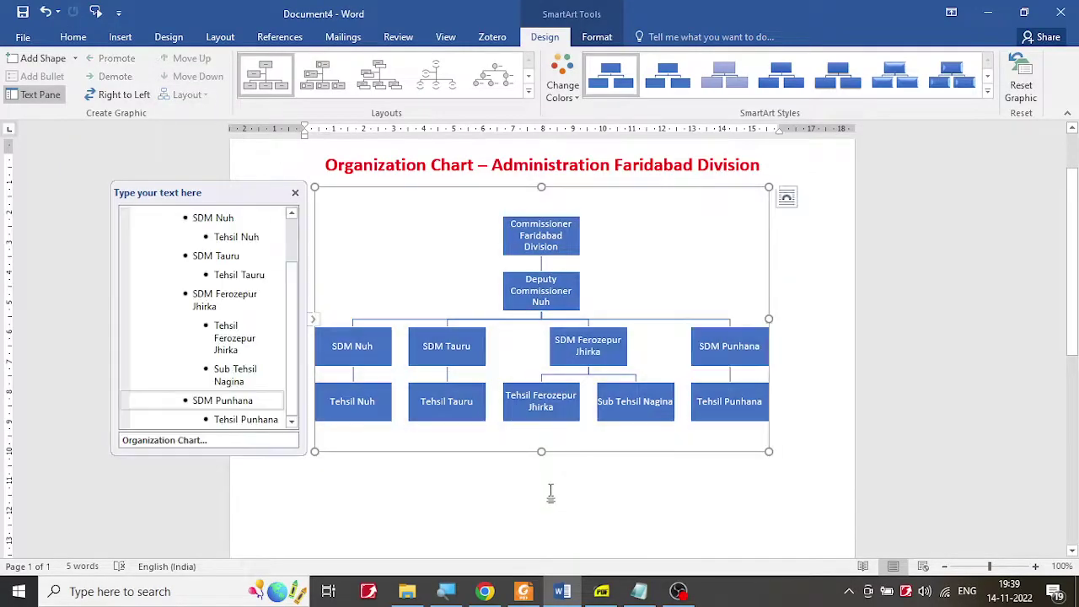
Check the box shapes in the reference PDF and change all eleven boxes of the Word organization chart to rounded rectangles
{"action": "left_click", "coordinate": [615, 597]}
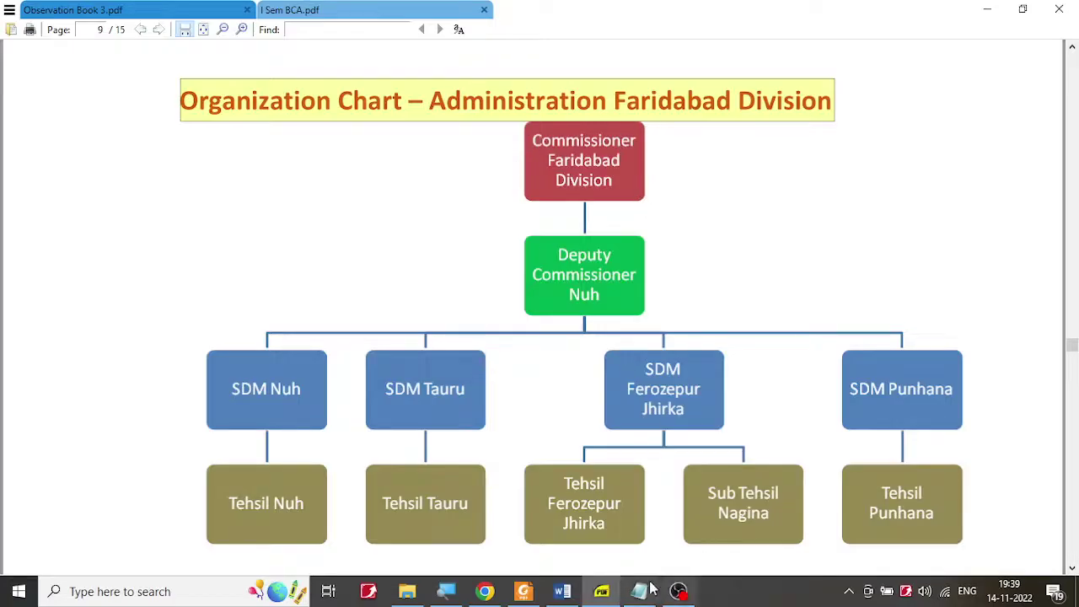
{"action": "left_click", "coordinate": [564, 593]}
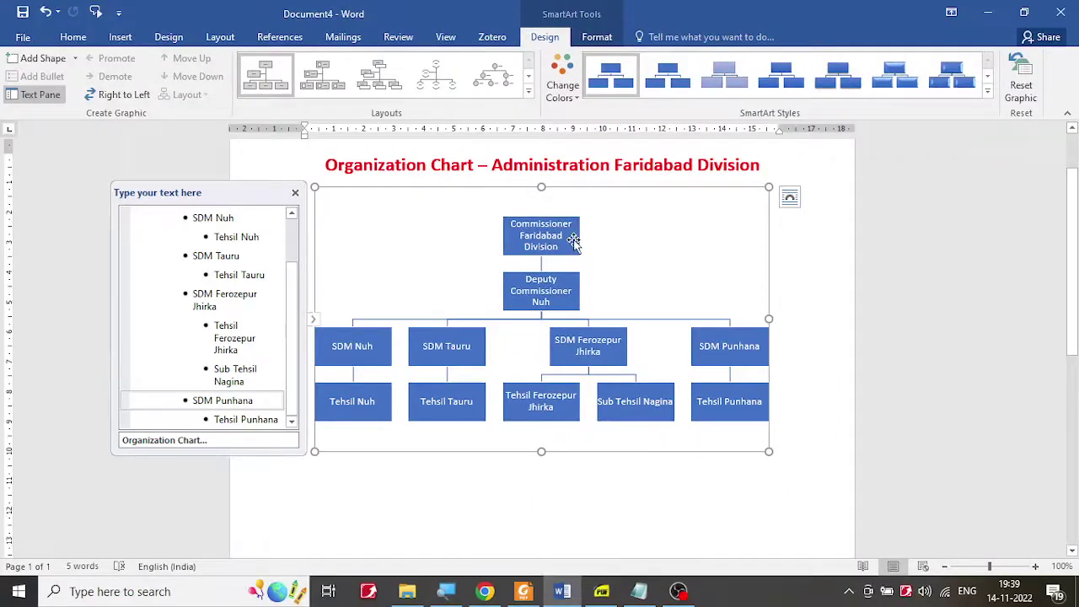
{"action": "left_click", "coordinate": [574, 240]}
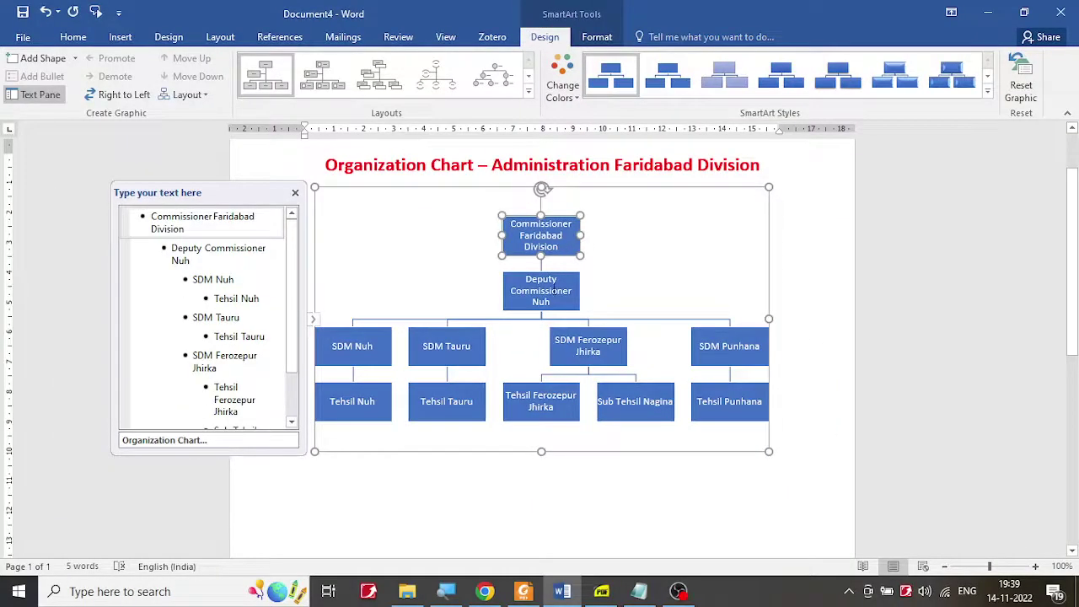
{"action": "left_click", "coordinate": [556, 301], "text": "ctrl"}
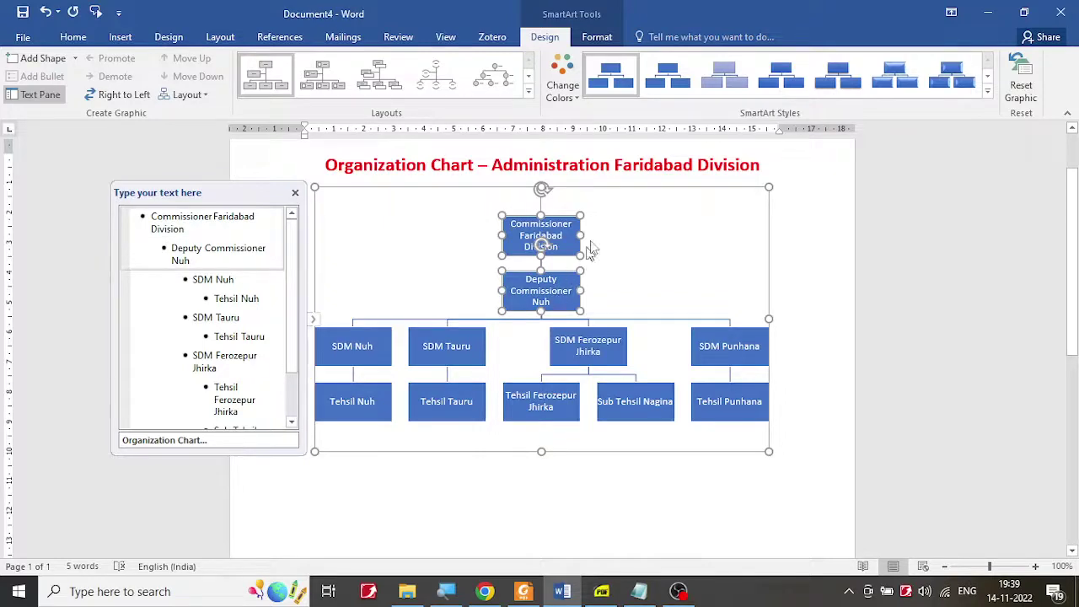
{"action": "left_click", "coordinate": [355, 355], "text": "ctrl"}
{"action": "left_click", "coordinate": [355, 394], "text": "ctrl"}
{"action": "left_click", "coordinate": [438, 405], "text": "ctrl"}
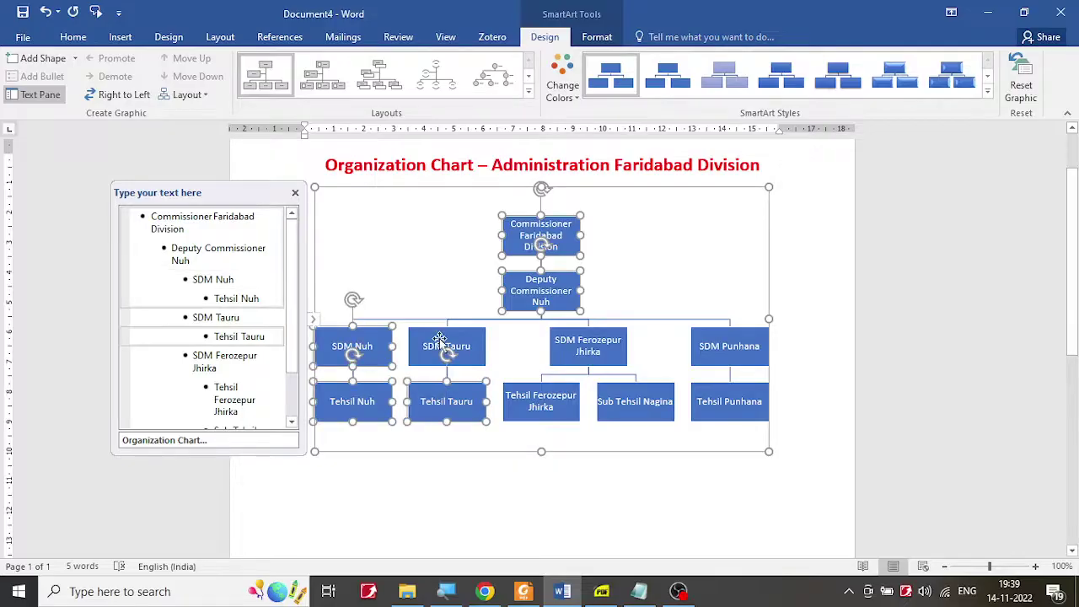
{"action": "left_click", "coordinate": [442, 346], "text": "ctrl"}
{"action": "left_click", "coordinate": [563, 341], "text": "ctrl"}
{"action": "left_click", "coordinate": [566, 393], "text": "ctrl"}
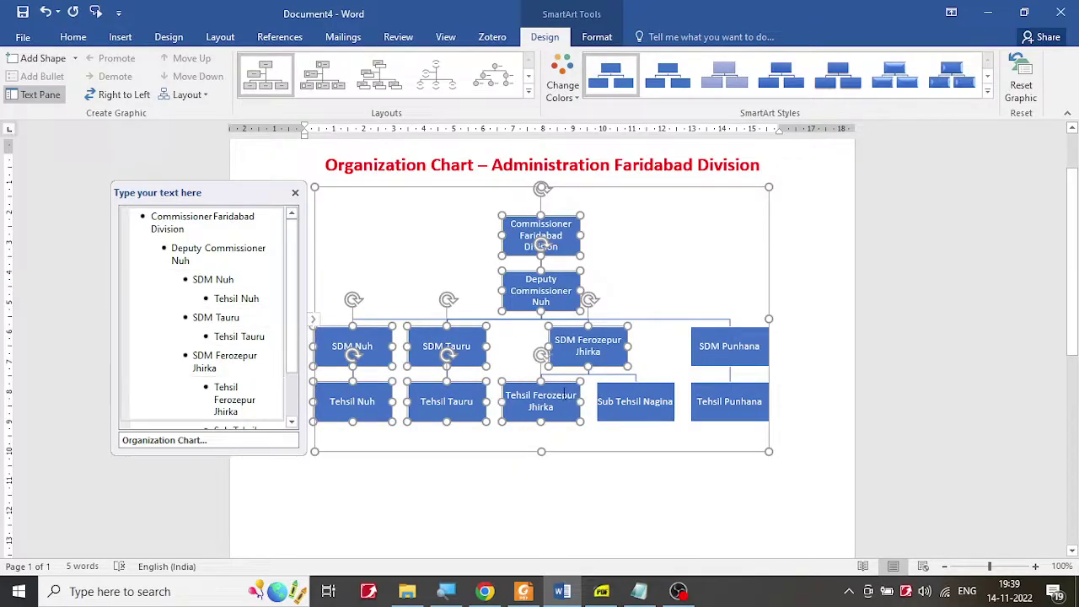
{"action": "left_click", "coordinate": [637, 398], "text": "ctrl"}
{"action": "left_click", "coordinate": [730, 350], "text": "ctrl"}
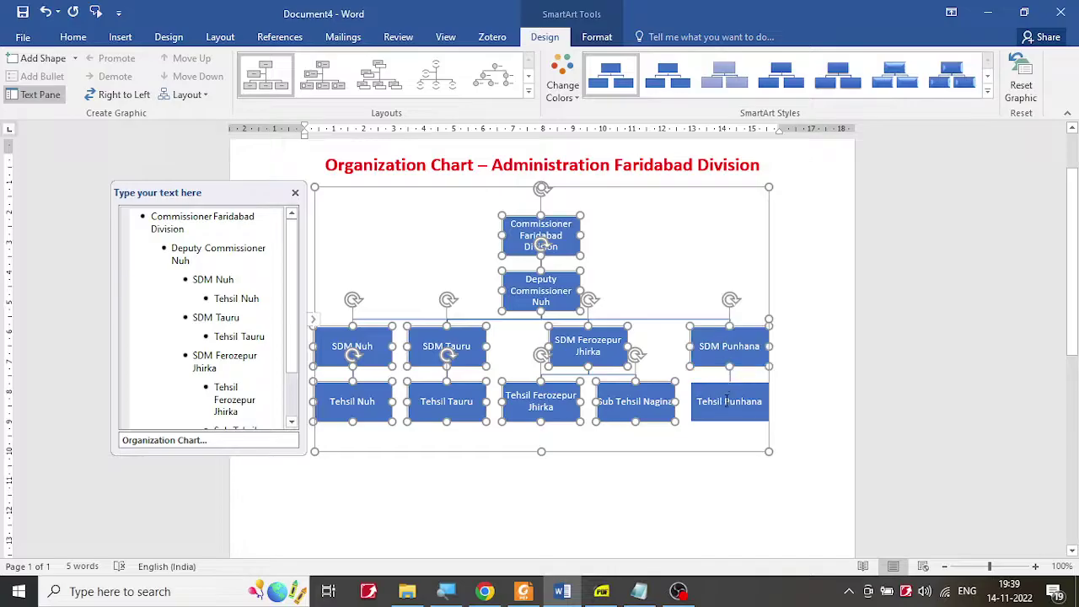
{"action": "left_click", "coordinate": [726, 402], "text": "ctrl"}
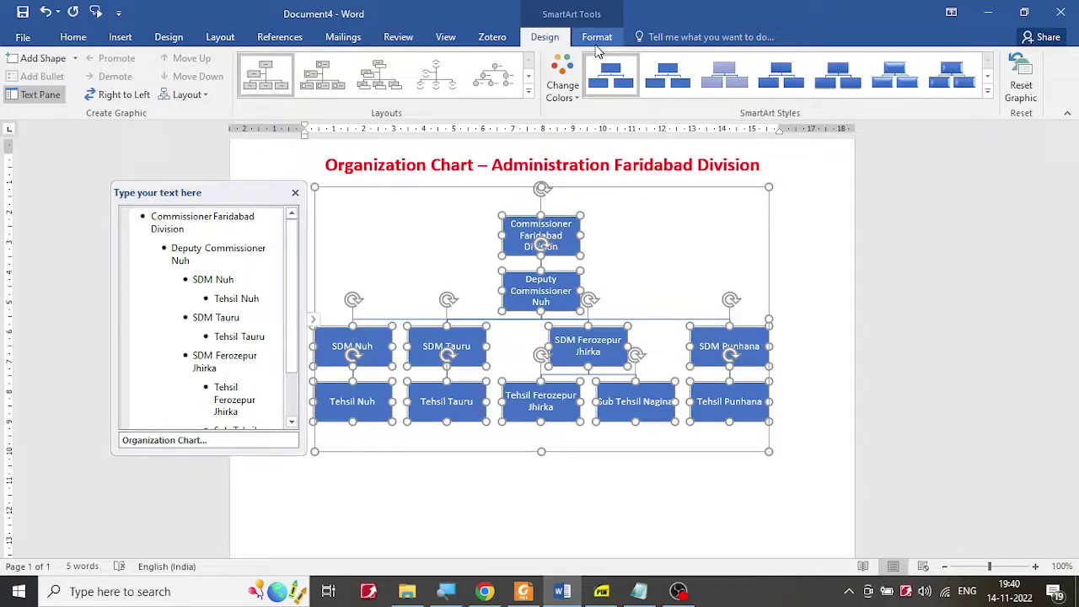
{"action": "mouse_move", "coordinate": [577, 32]}
{"action": "left_mouse_down"}
{"action": "mouse_move", "coordinate": [610, 52]}
{"action": "mouse_move", "coordinate": [661, 121]}
{"action": "left_mouse_up"}
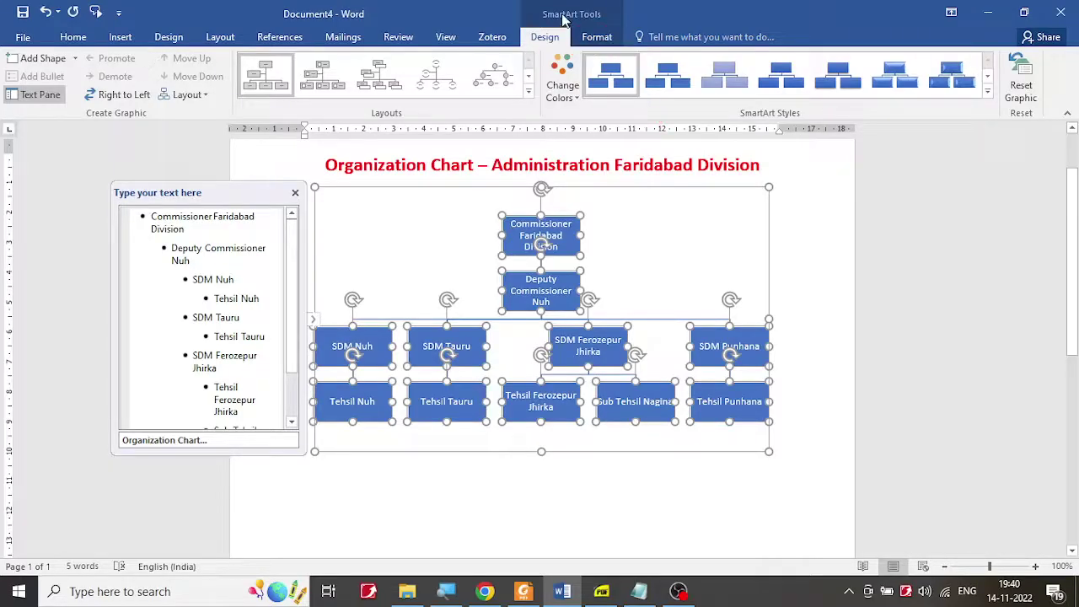
{"action": "left_click", "coordinate": [611, 45]}
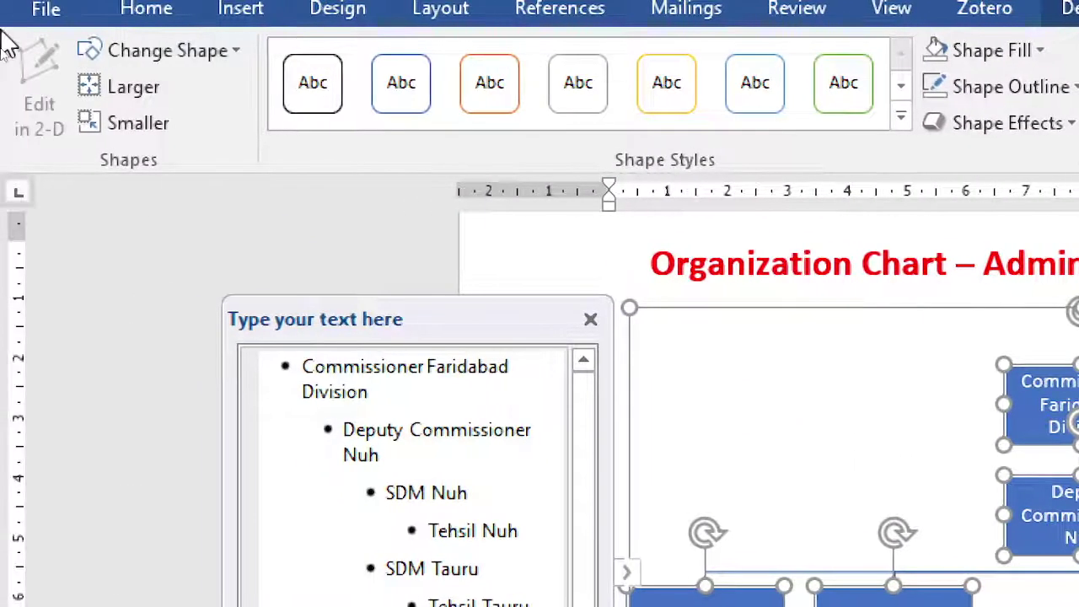
{"action": "left_click", "coordinate": [237, 51]}
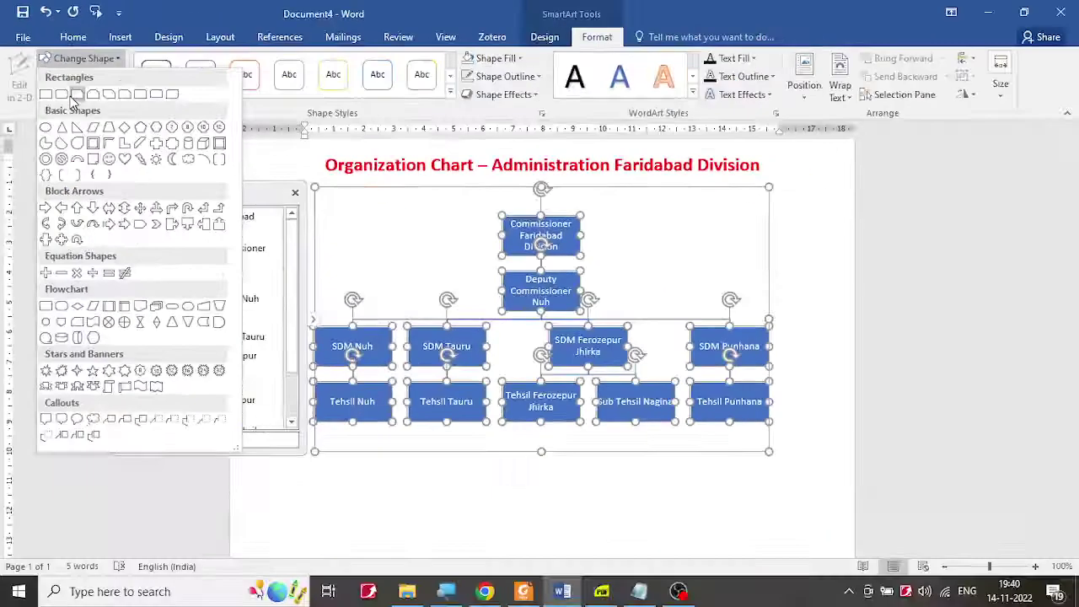
{"action": "left_click", "coordinate": [73, 96]}
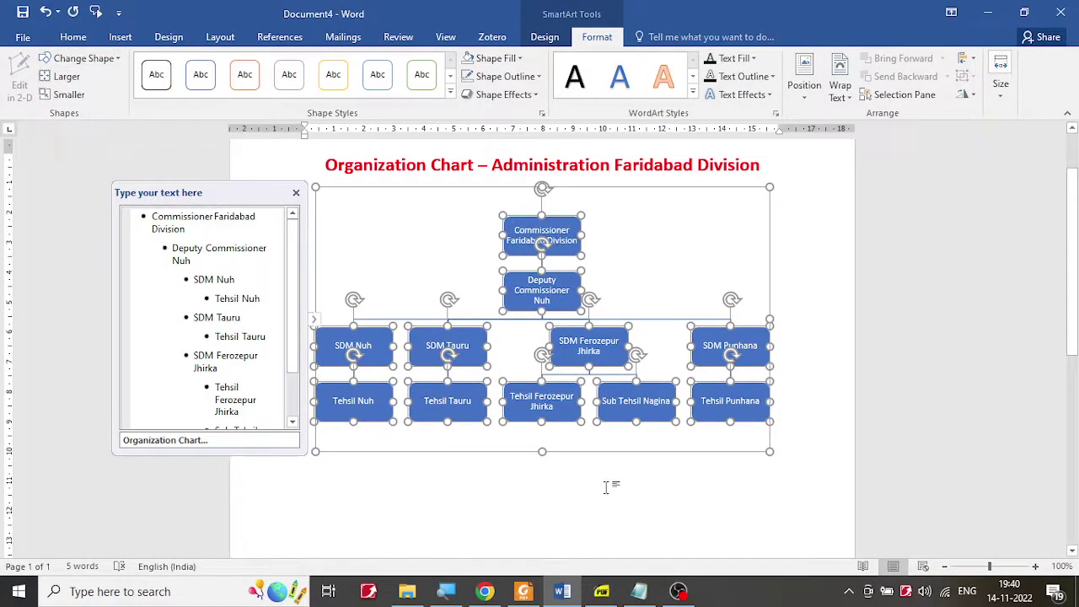
{"action": "key", "text": "Escape"}
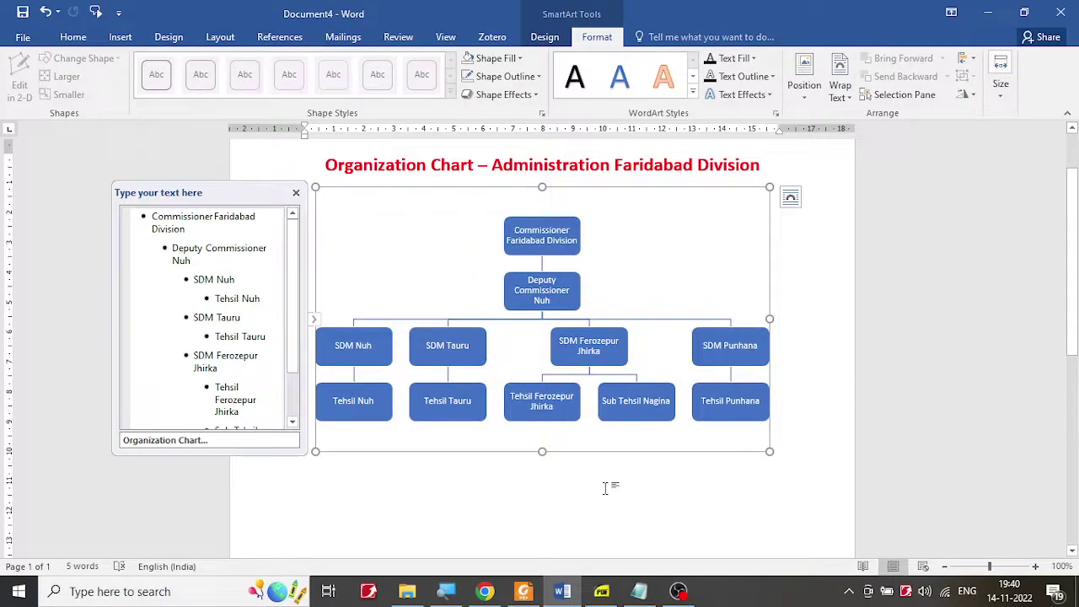